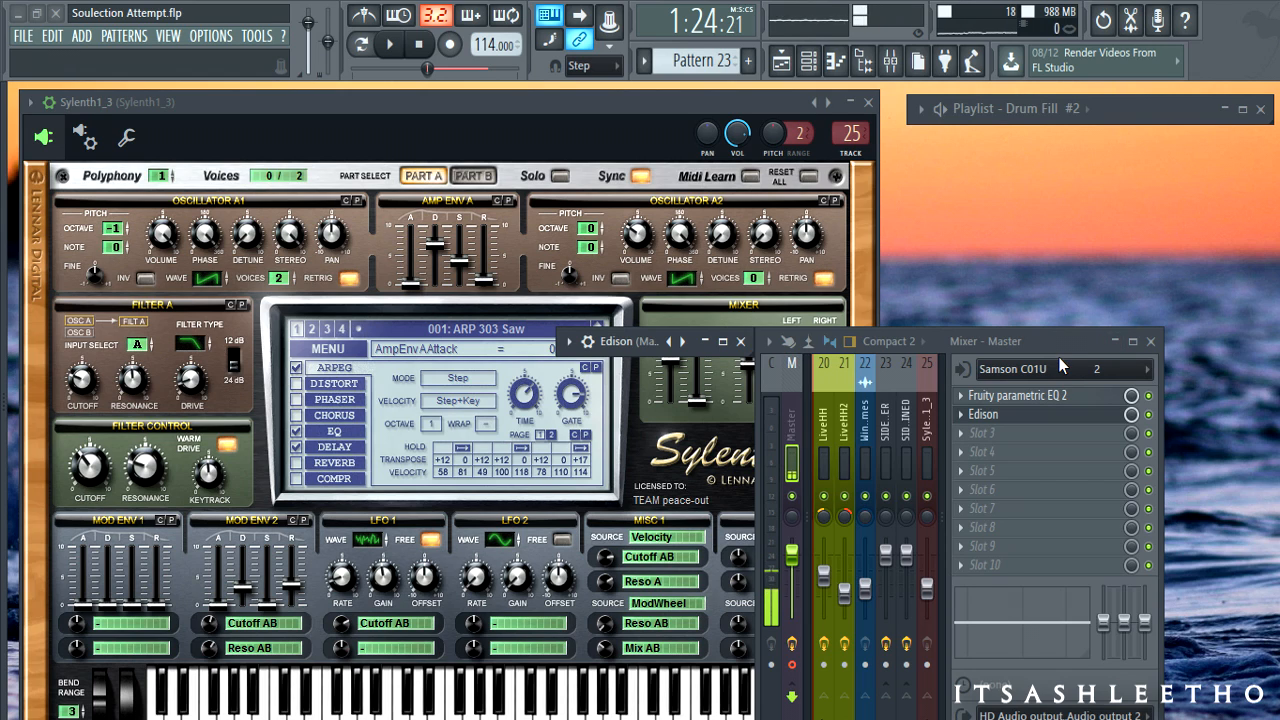
- Bring the Sylenth1 plugin window to the front and shift it slightly right
click(619, 105)
drag(636, 107, 665, 97)
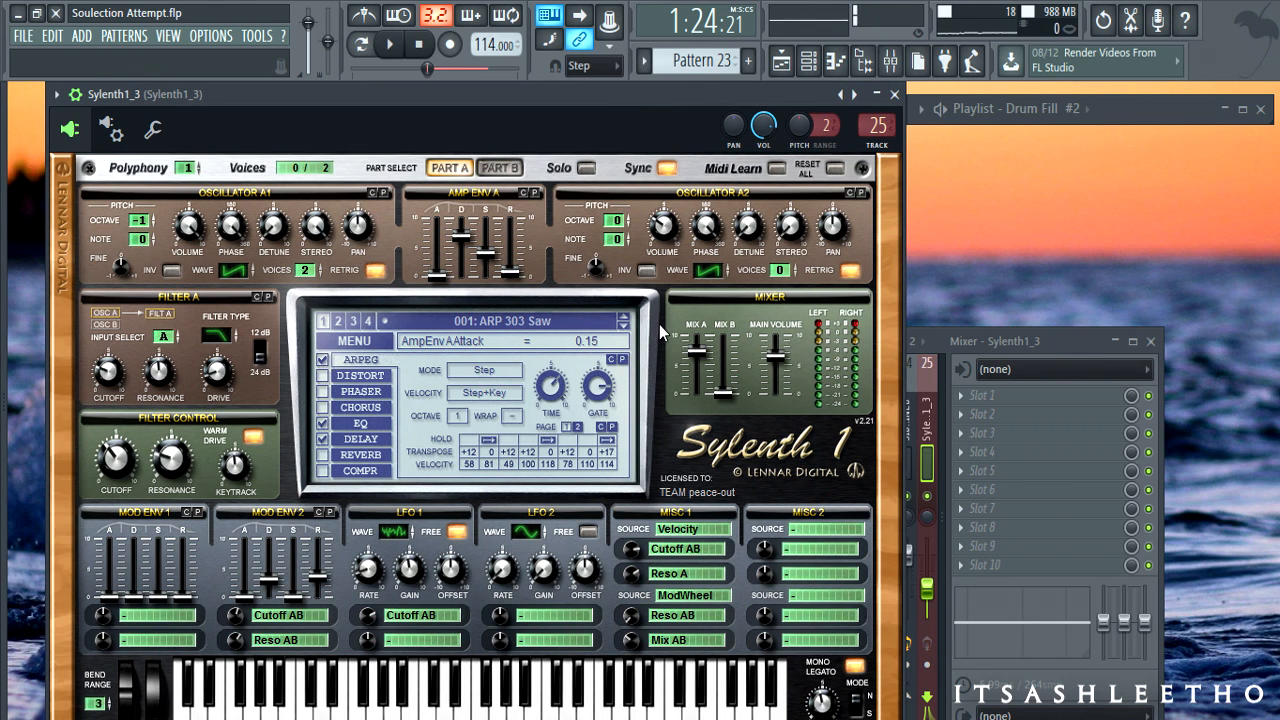
- Reset Sylenth1 to the 001: Init preset and play a test note
click(375, 343)
click(400, 566)
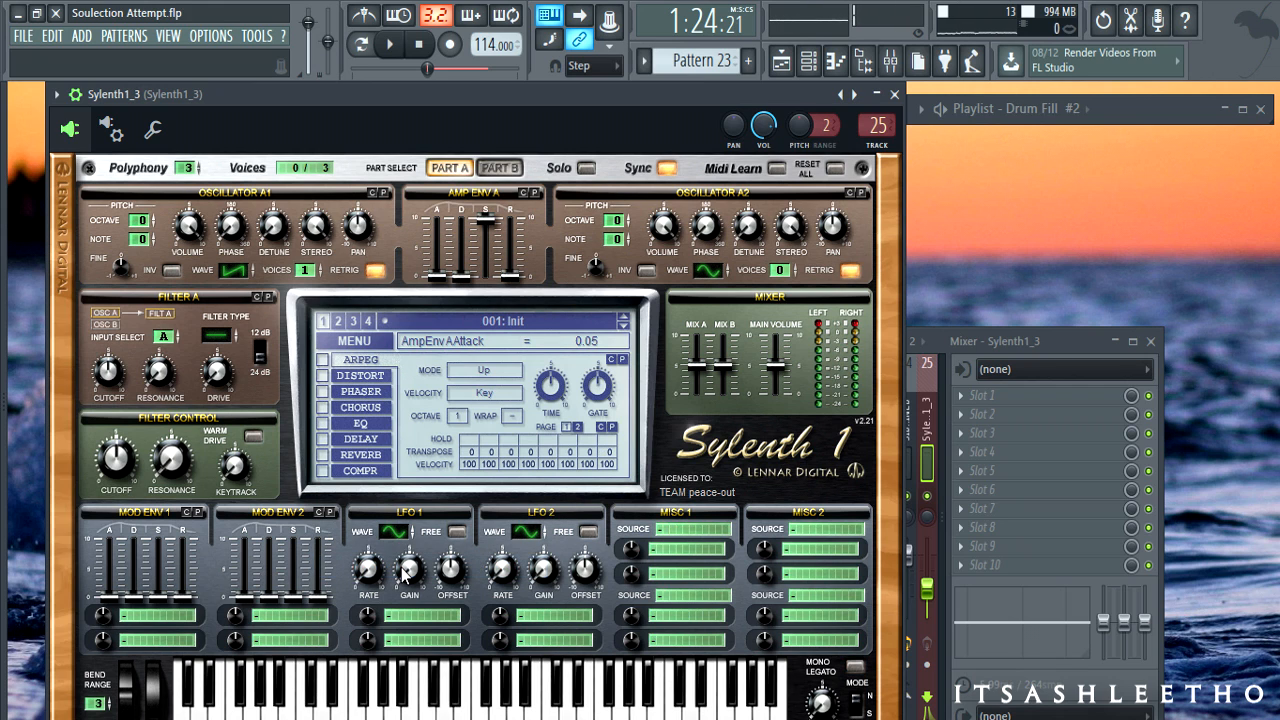
drag(482, 117, 497, 109)
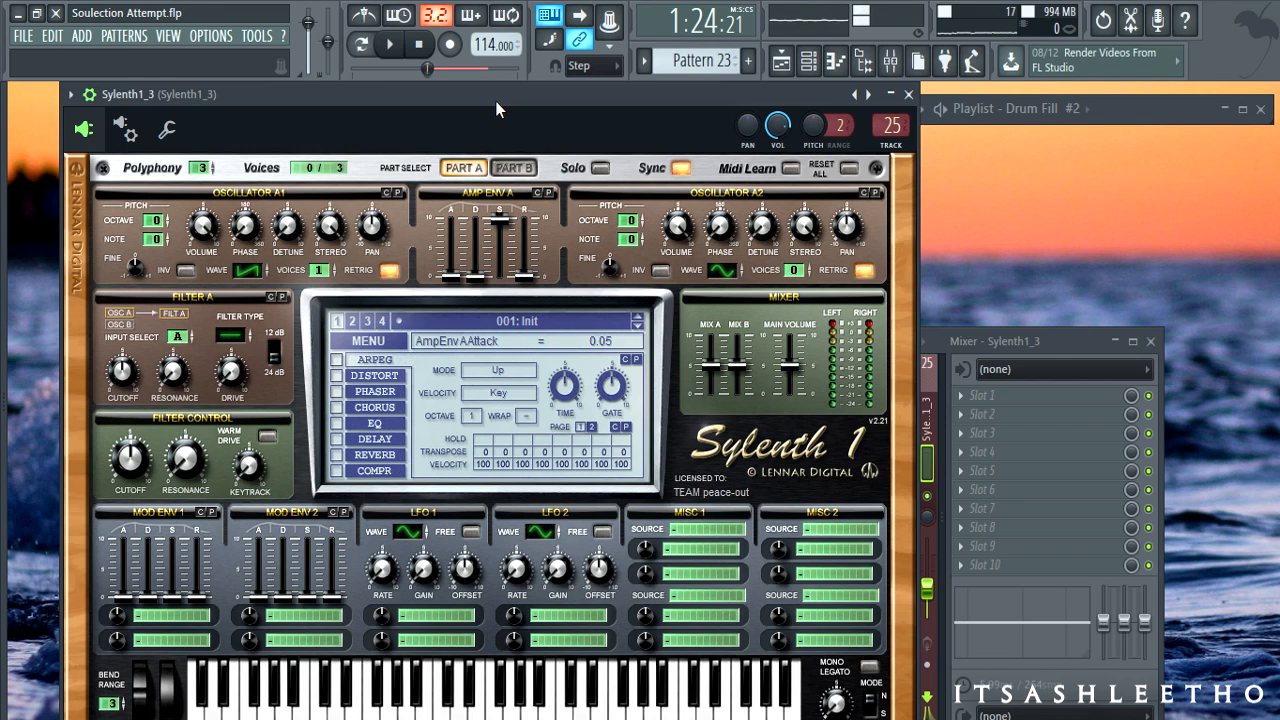
key(q)
key(q)
- Switch oscillator A1's waveform to Sine while auditioning notes on the keyboard
drag(245, 275, 241, 297)
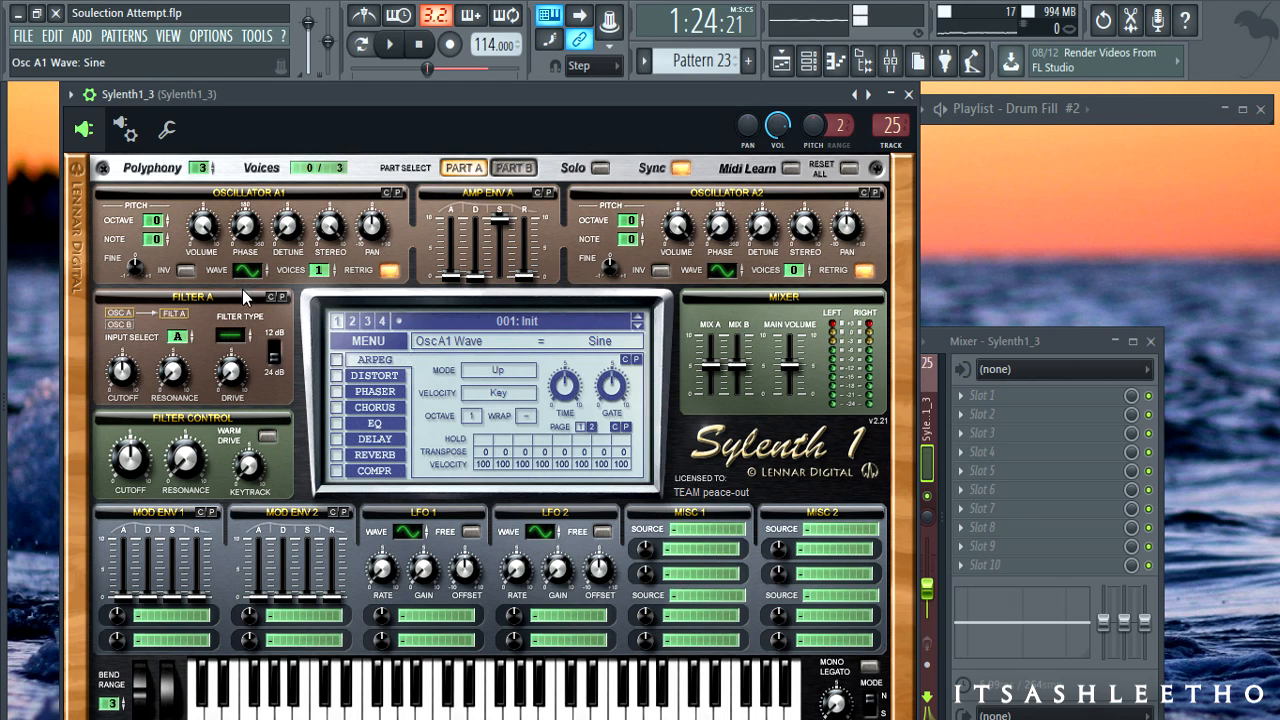
key(c)
key(v)
key(b)
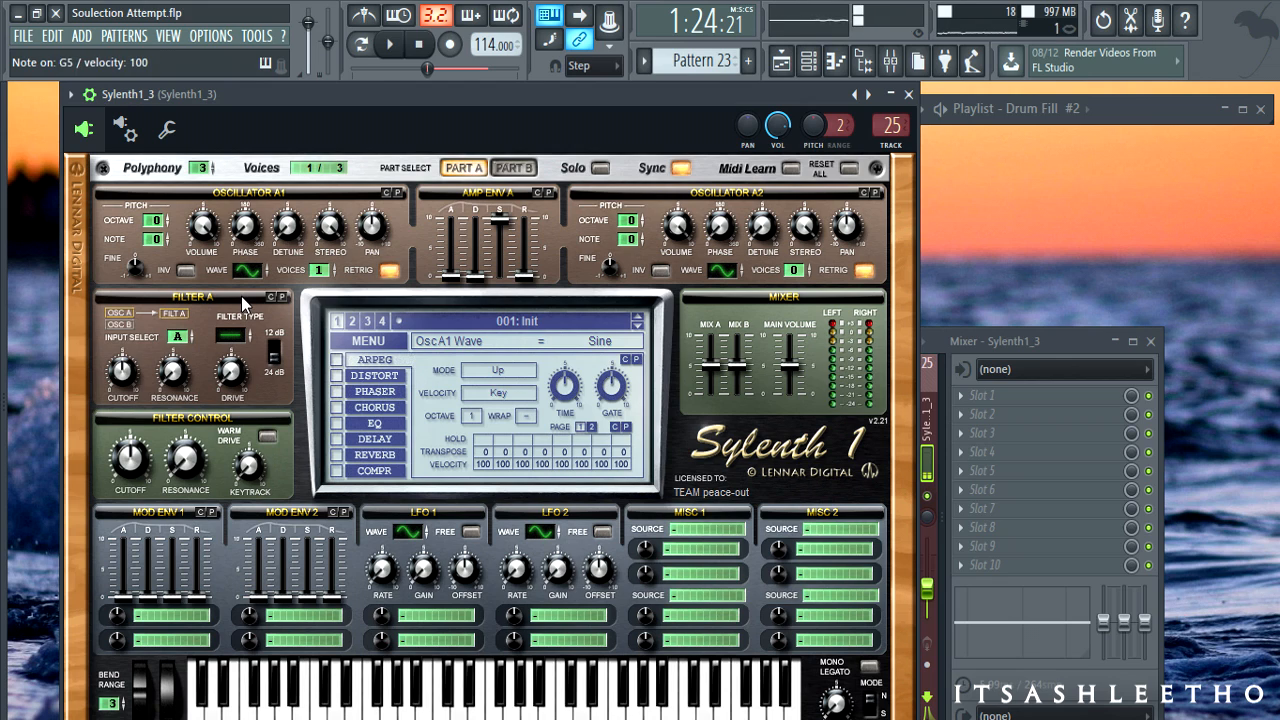
key(v)
key(c)
drag(241, 292, 248, 344)
key(v)
key(c)
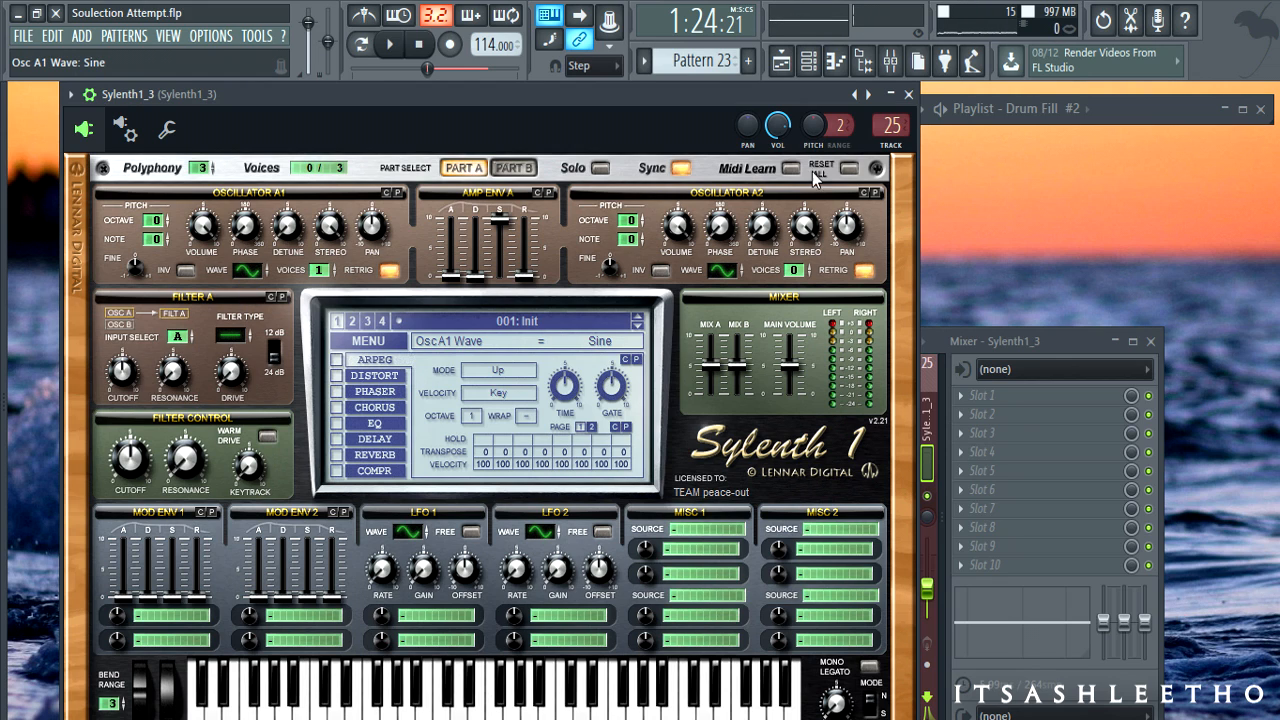
- In the channel rack, visit the chords unfiltered 1 pattern, then return to Pattern 23
click(826, 66)
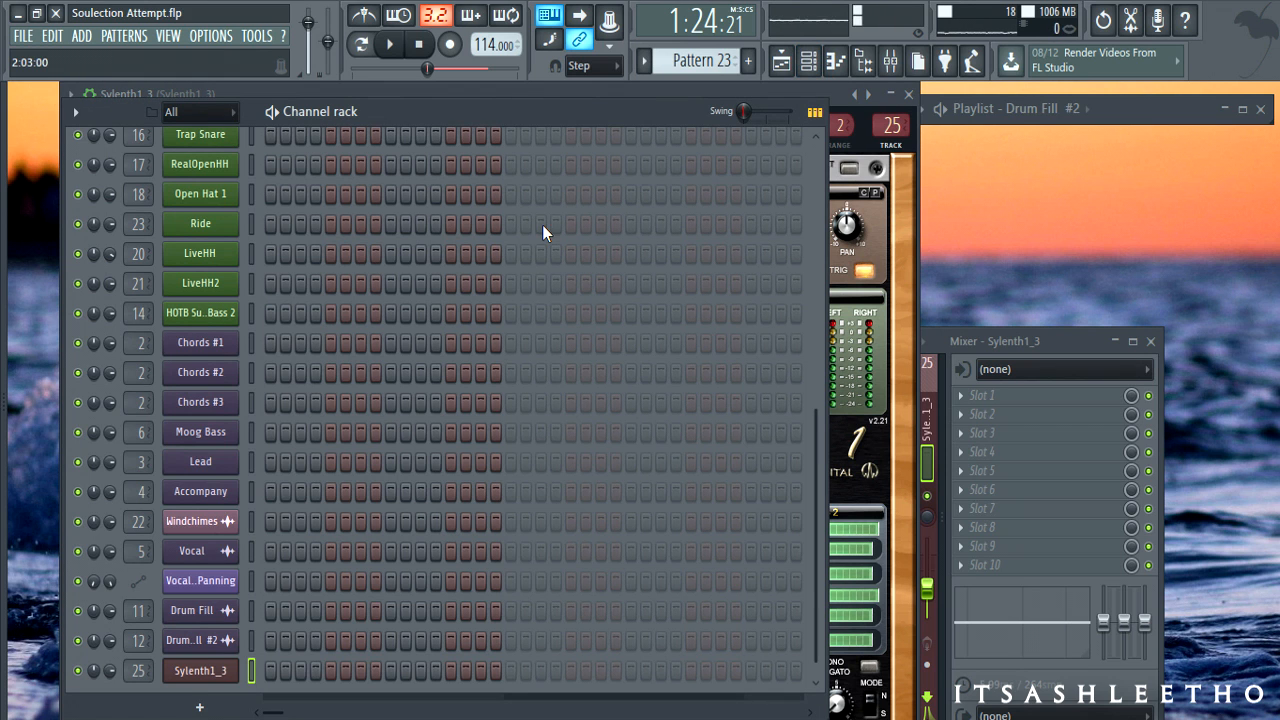
scroll(513, 206, up, 5)
click(703, 66)
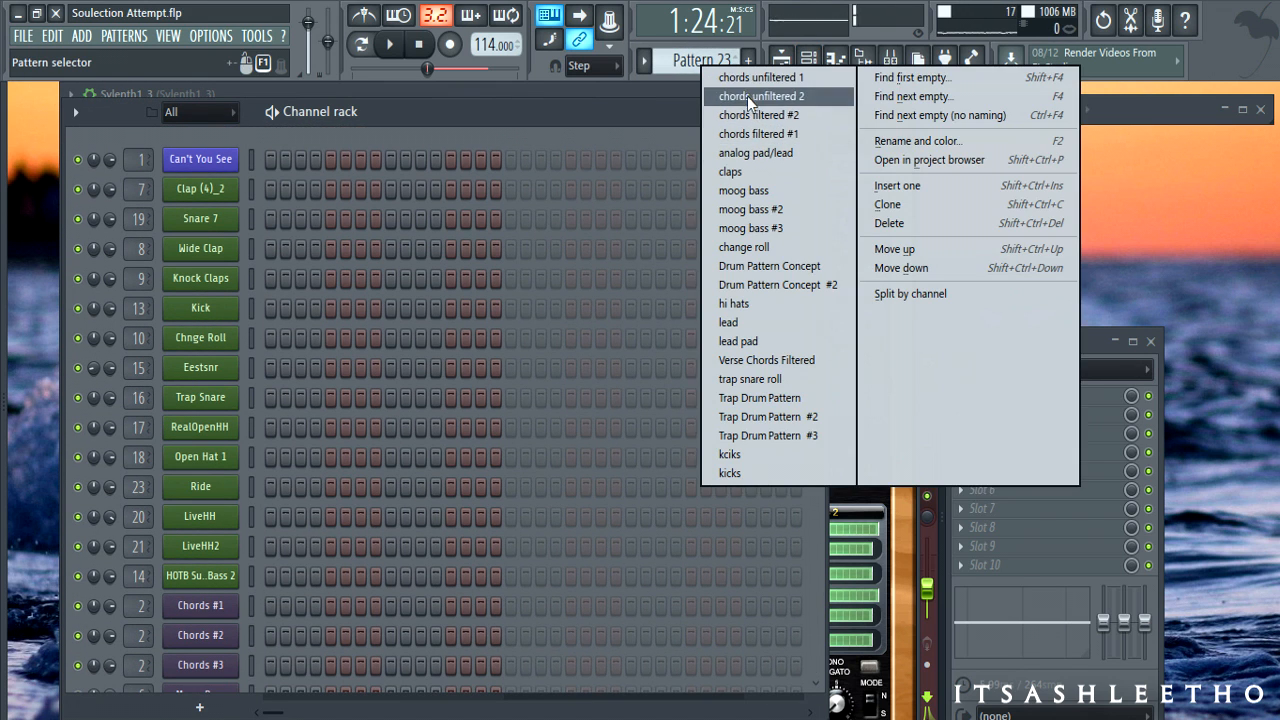
click(747, 96)
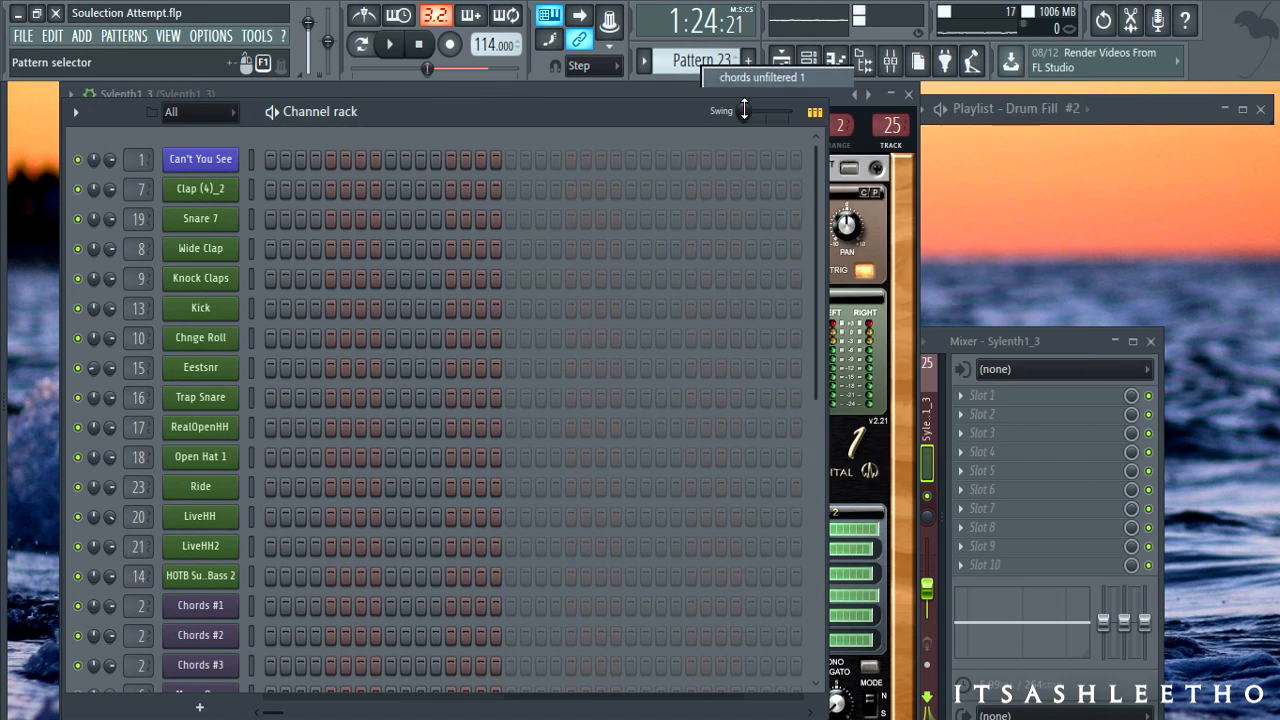
click(249, 609)
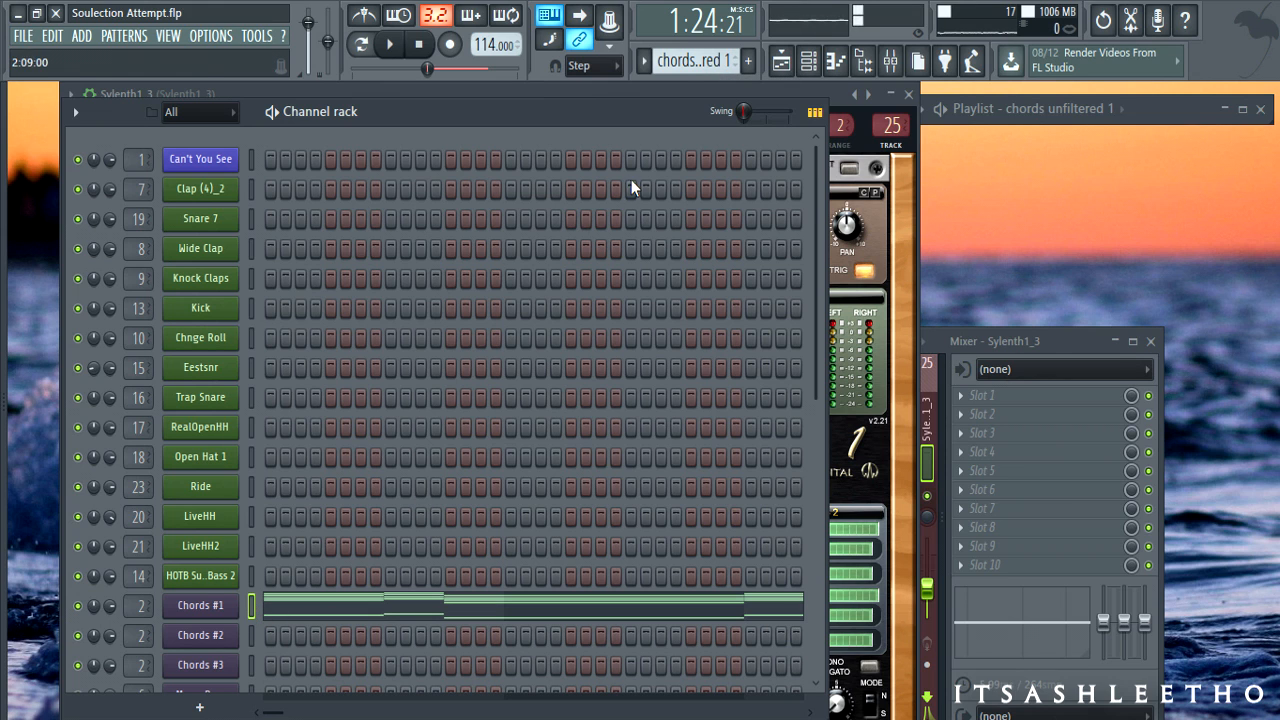
click(691, 73)
click(739, 472)
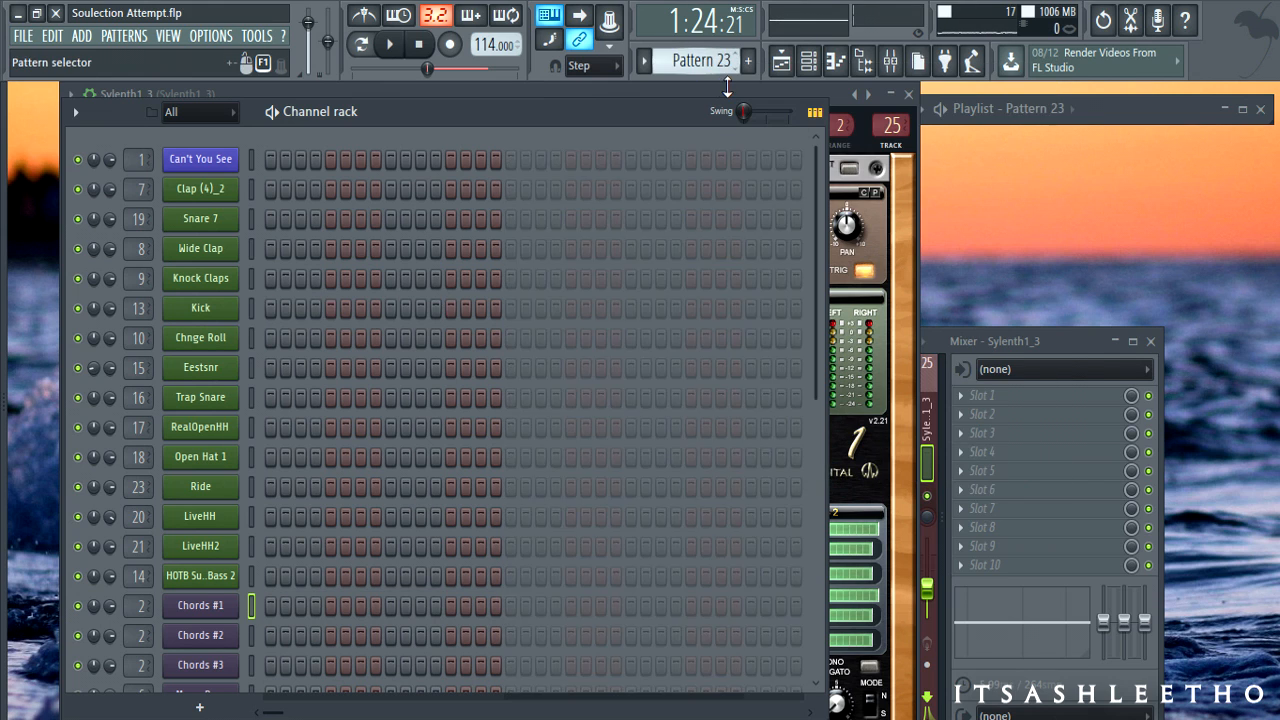
scroll(469, 442, down, 5)
- Select the Sylenth1_3 channel and raise its mixer track volume slightly
click(251, 660)
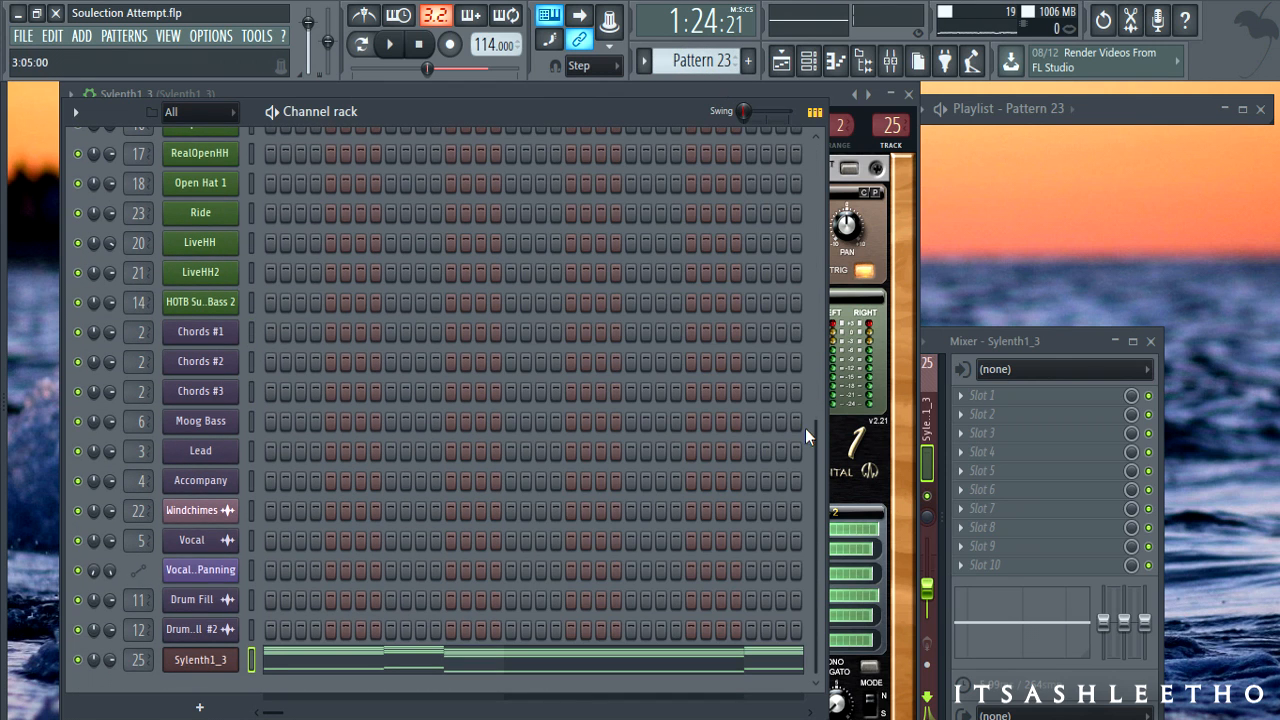
click(1070, 341)
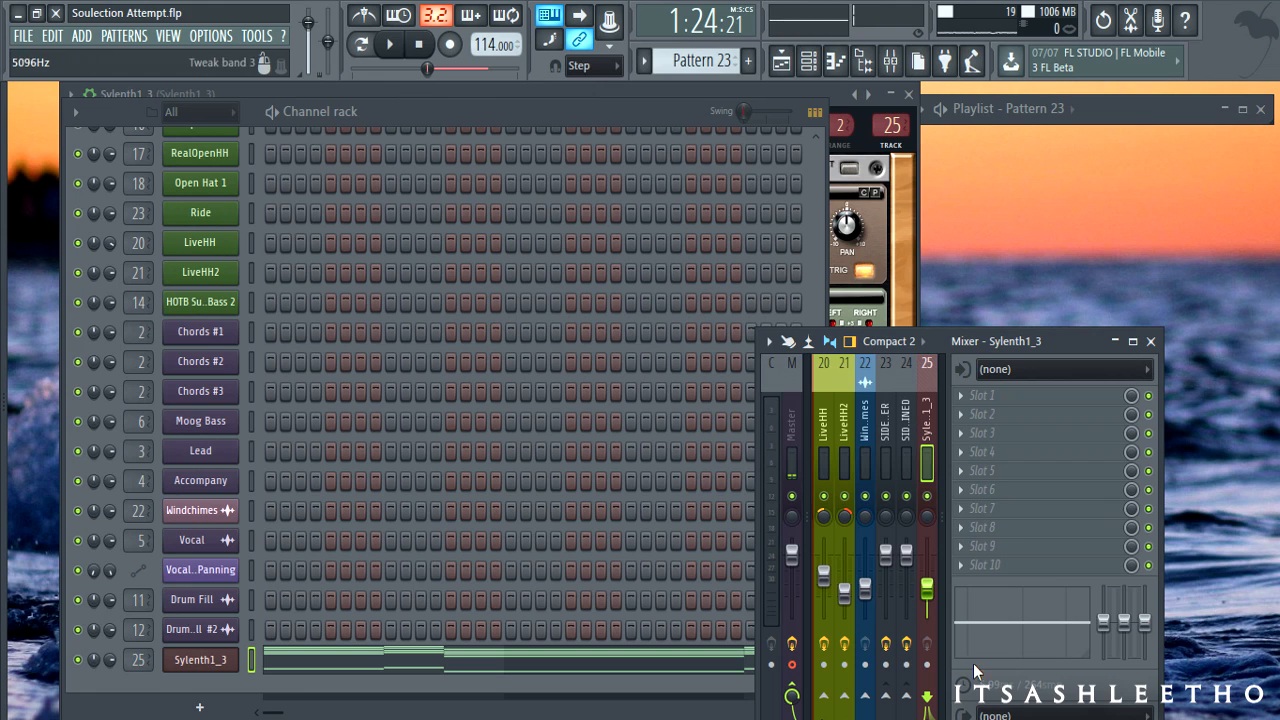
drag(928, 591, 928, 583)
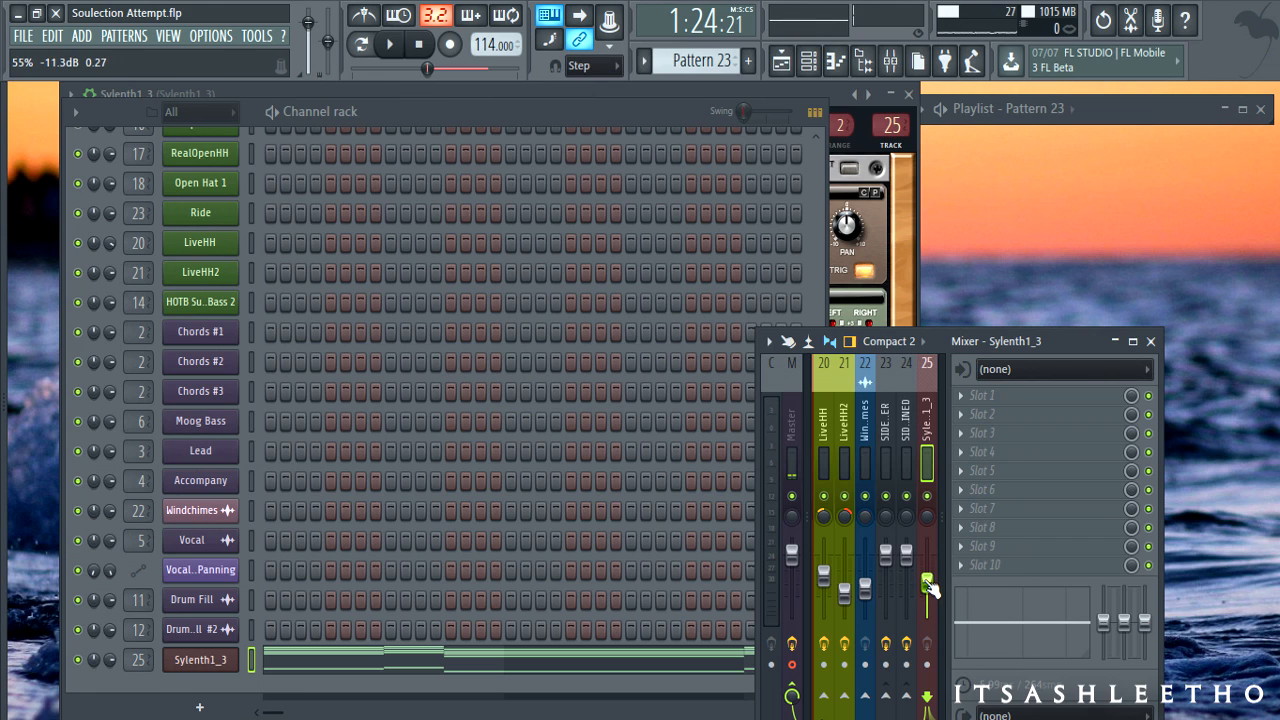
- Check Sylenth1_3's notes in the piano roll, then reopen its plugin window
click(478, 112)
click(455, 667)
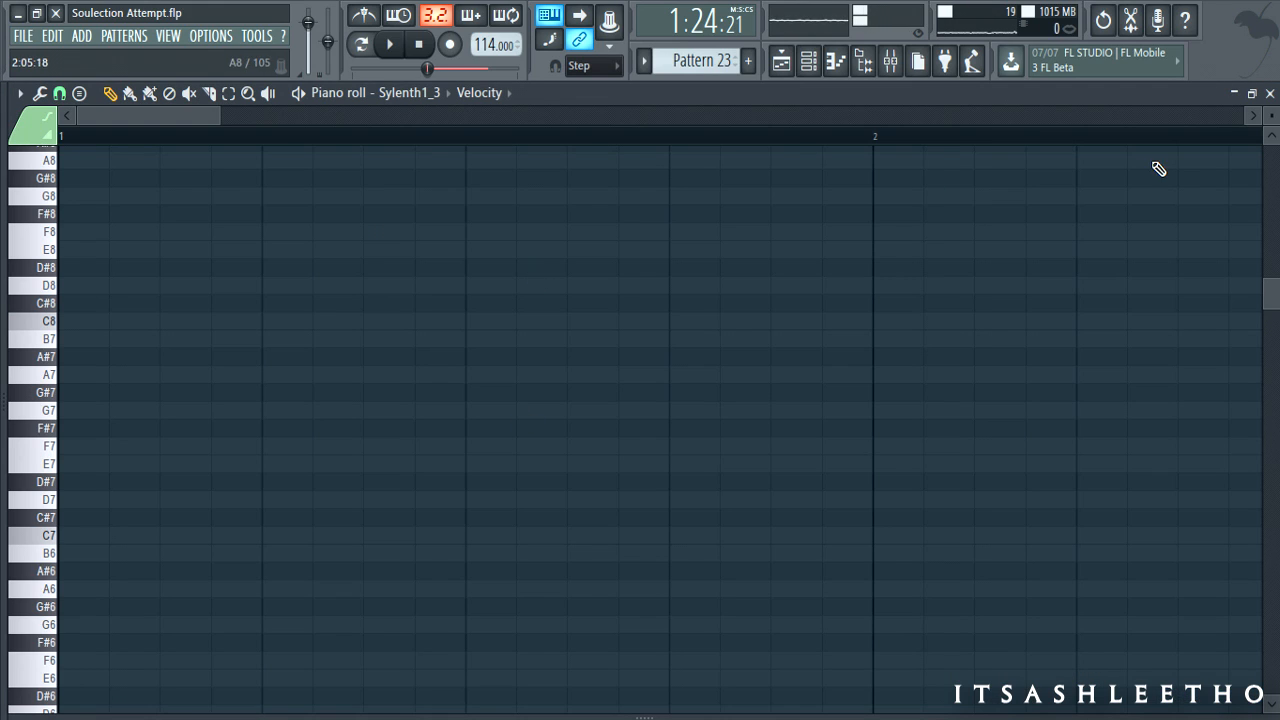
click(1270, 92)
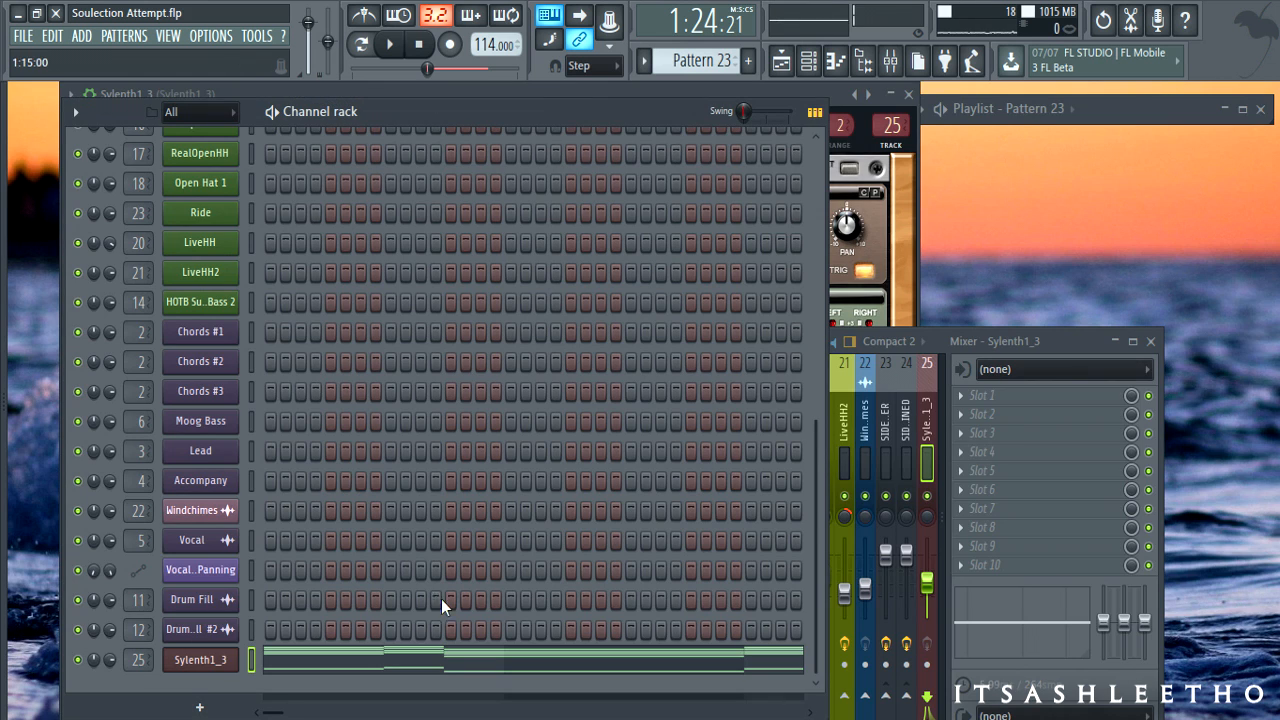
click(225, 665)
click(222, 664)
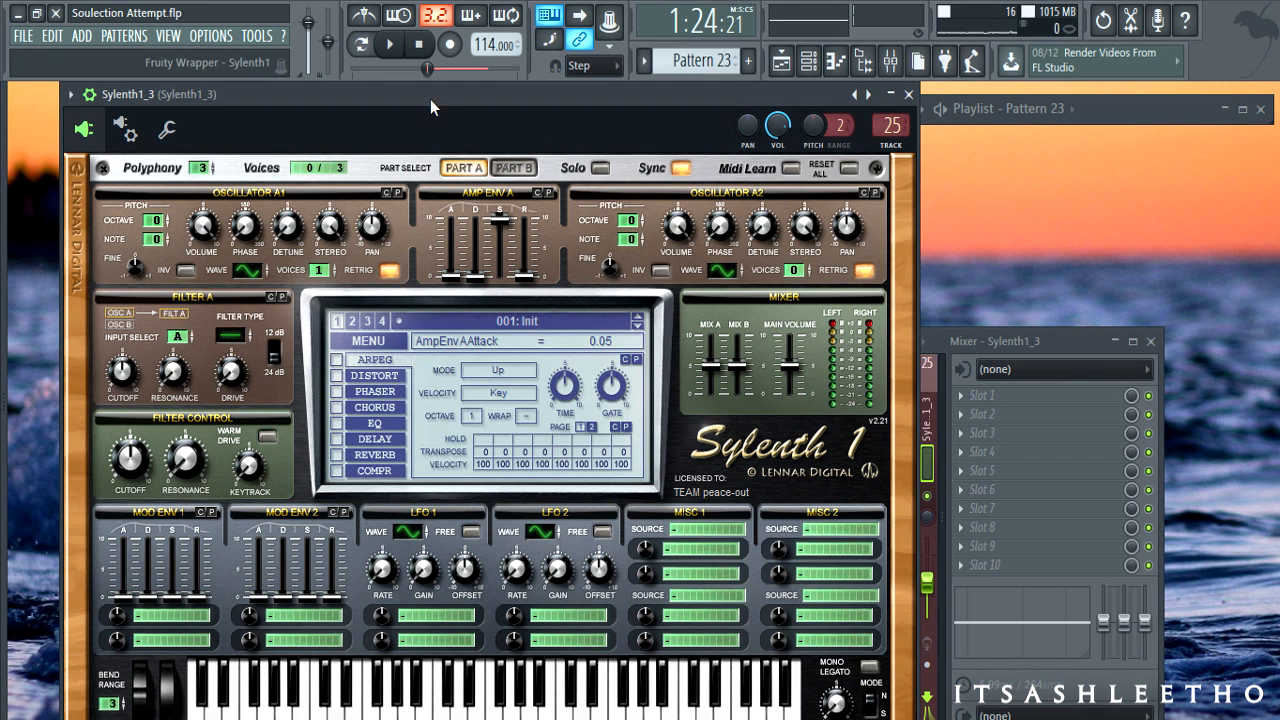
- Play in Song mode, lower the Sylenth1_3 track volume to about 40%, then stop
click(361, 44)
click(390, 44)
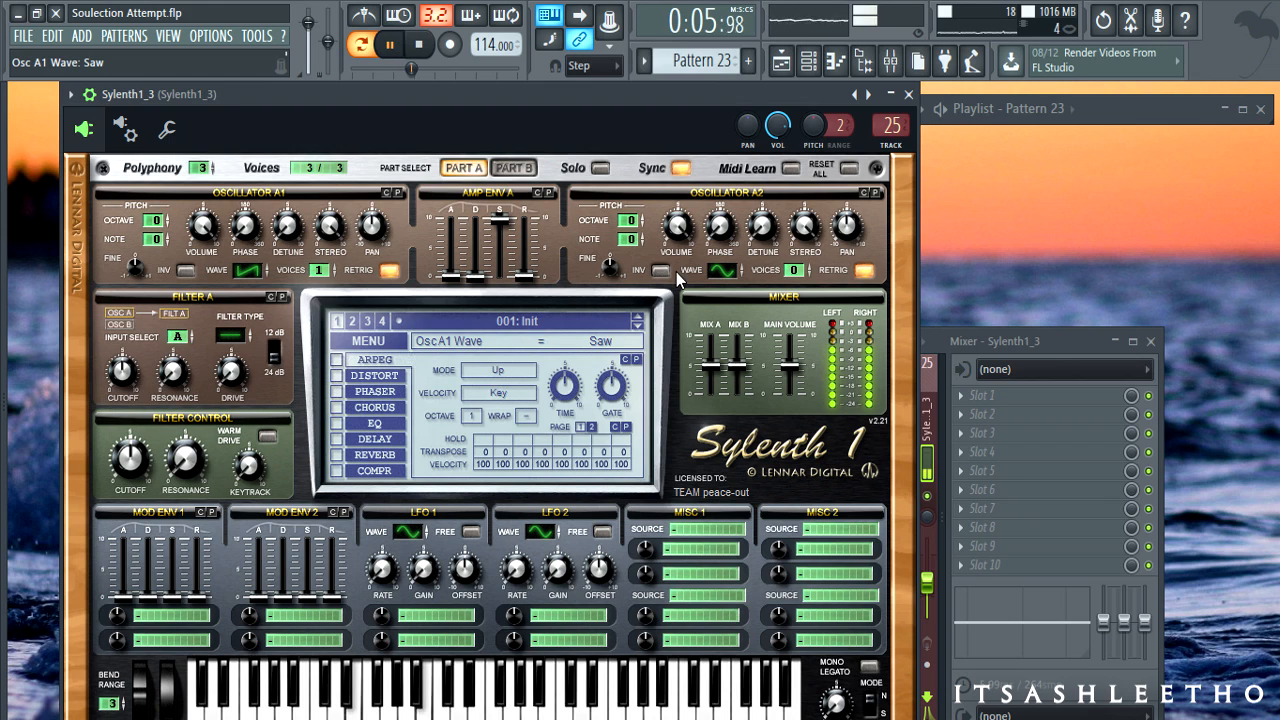
click(982, 473)
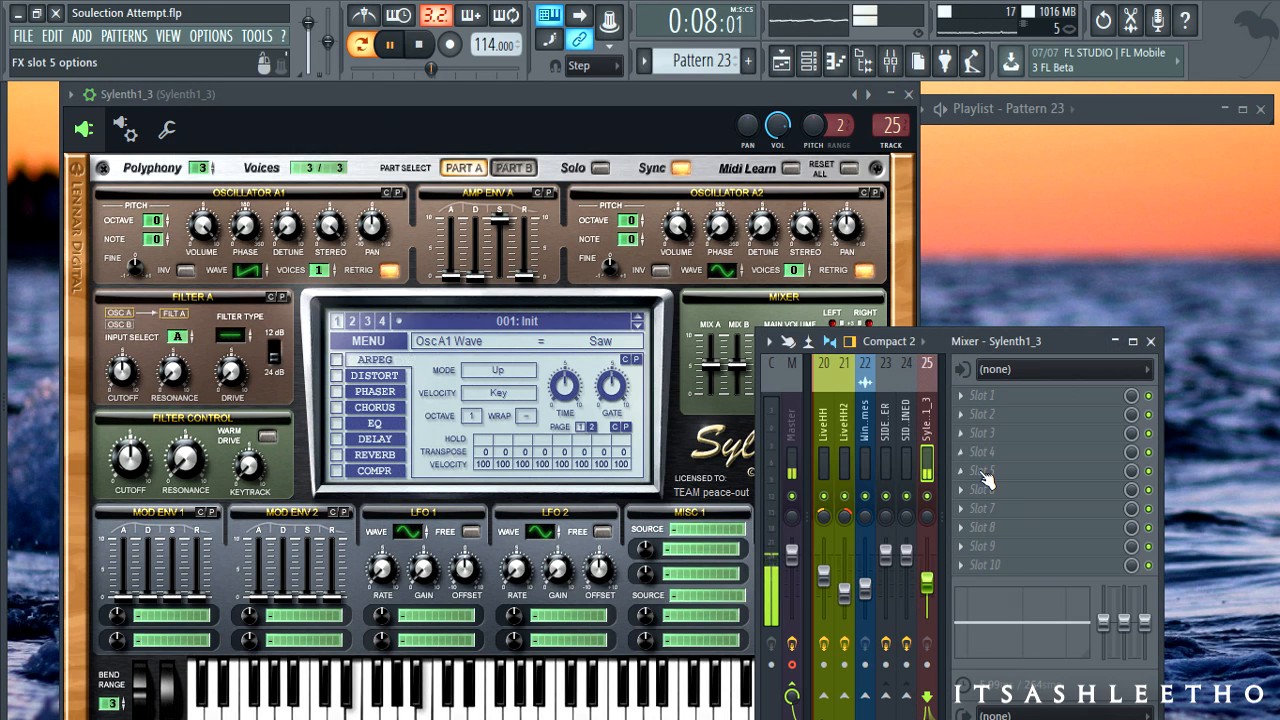
drag(928, 582, 928, 593)
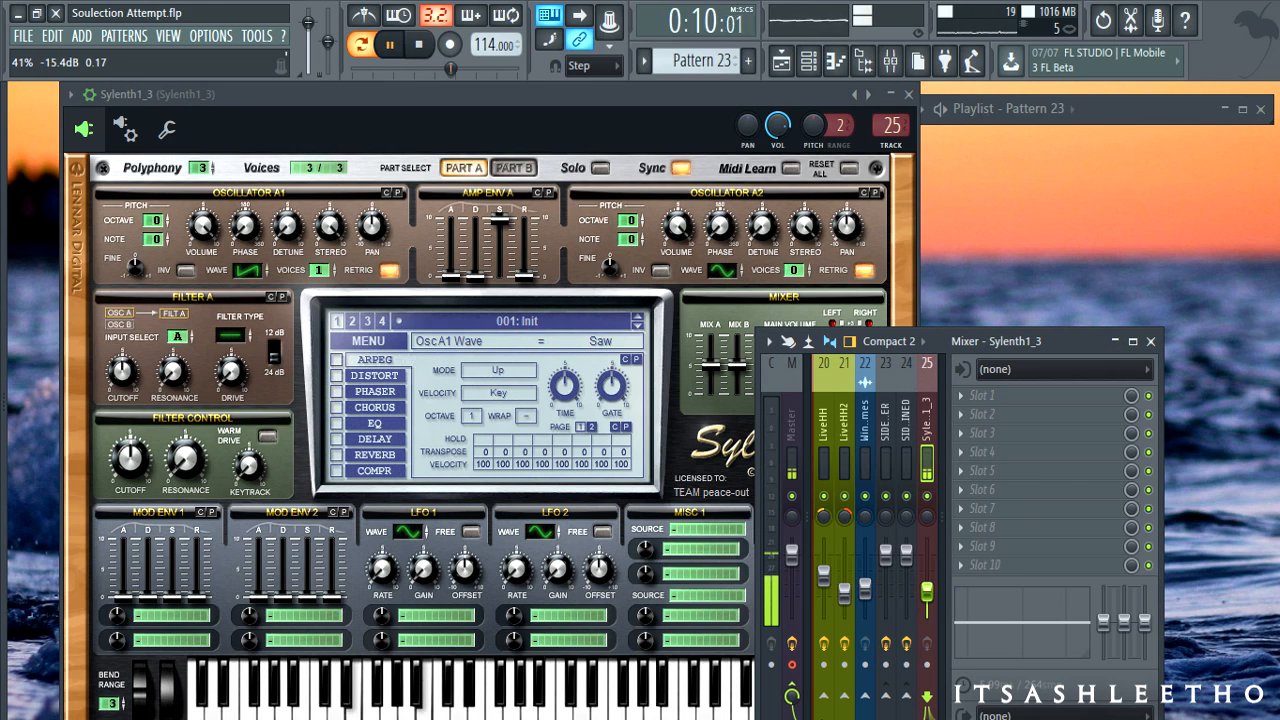
click(627, 95)
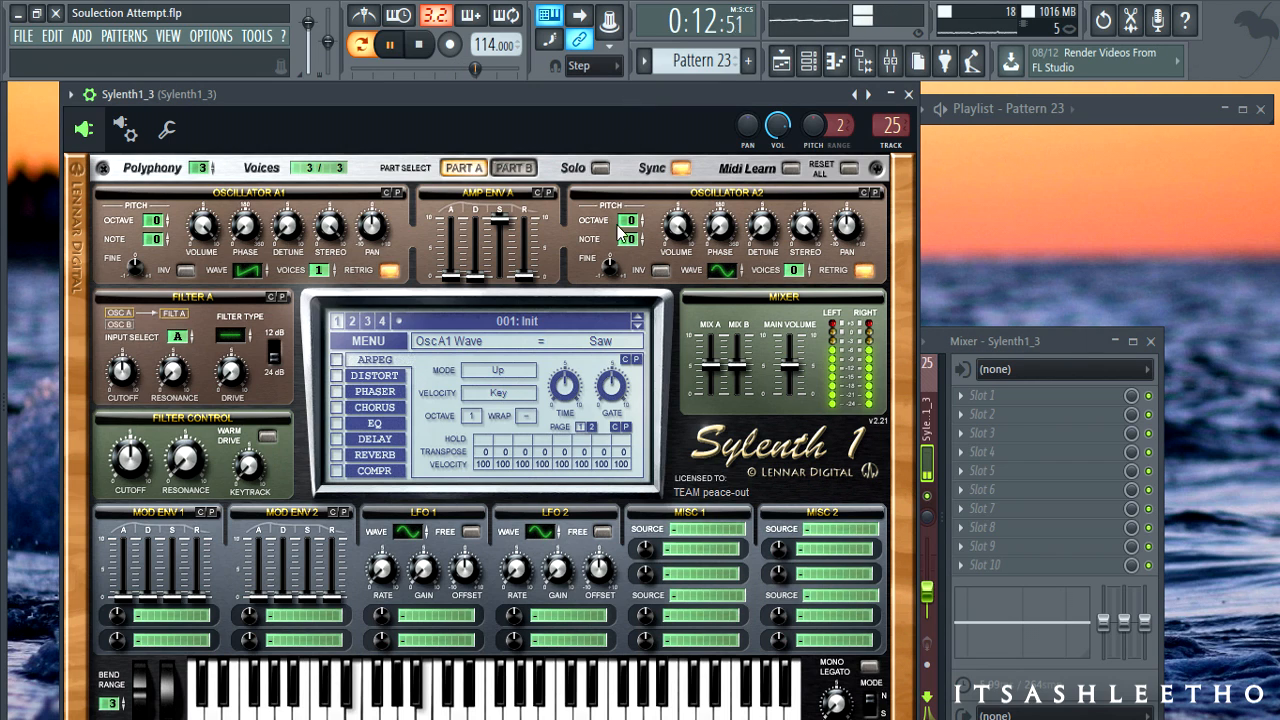
click(426, 47)
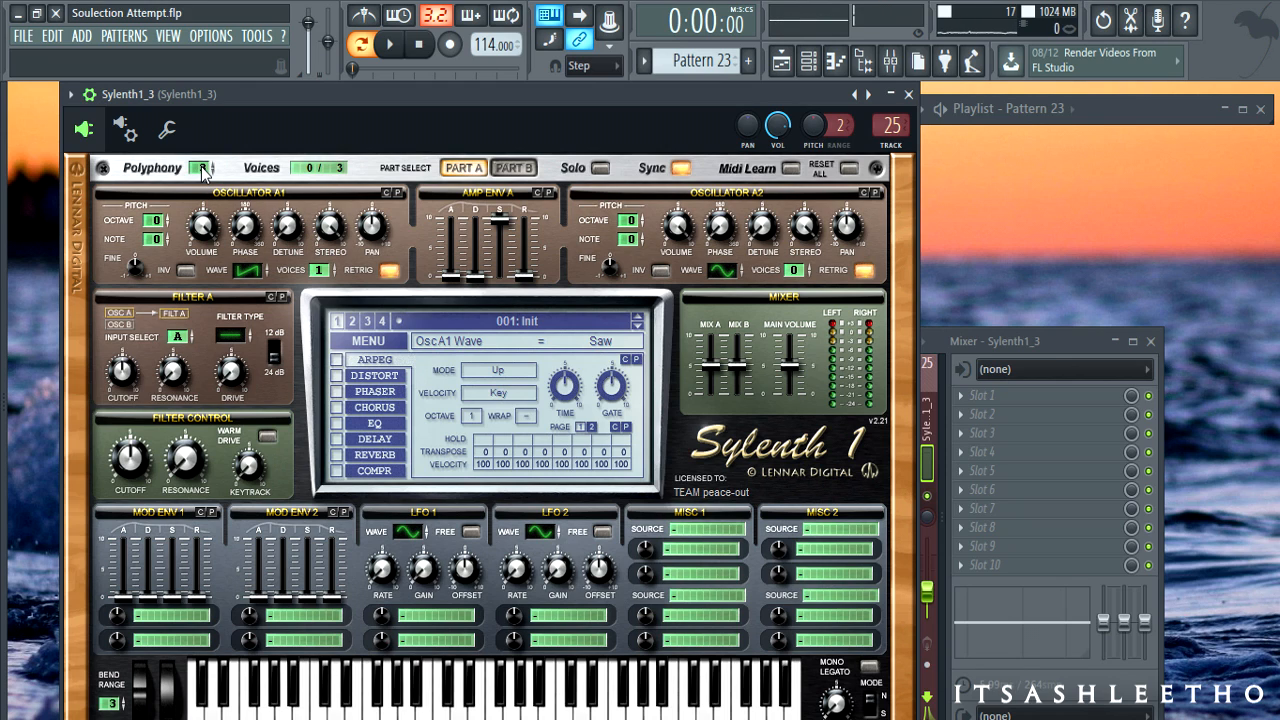
- Adjust Sylenth1's polyphony, settling on 11 voices
drag(202, 170, 201, 82)
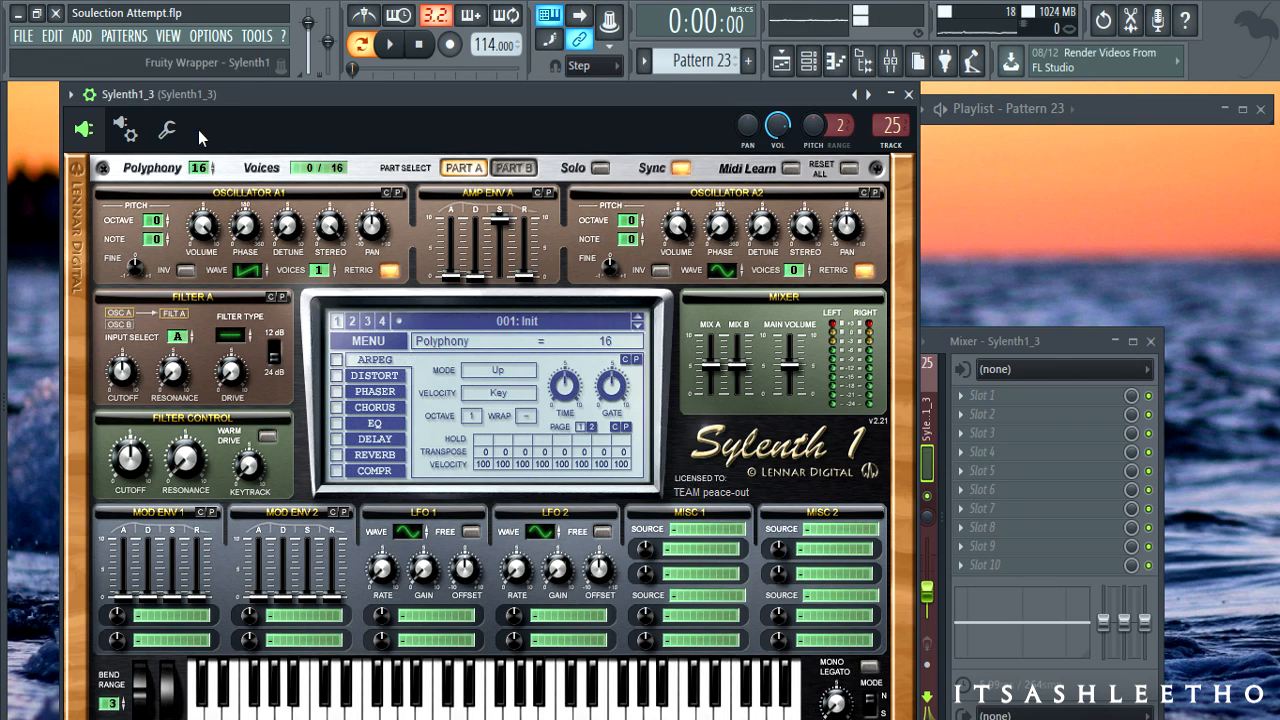
click(196, 168)
drag(198, 172, 203, 196)
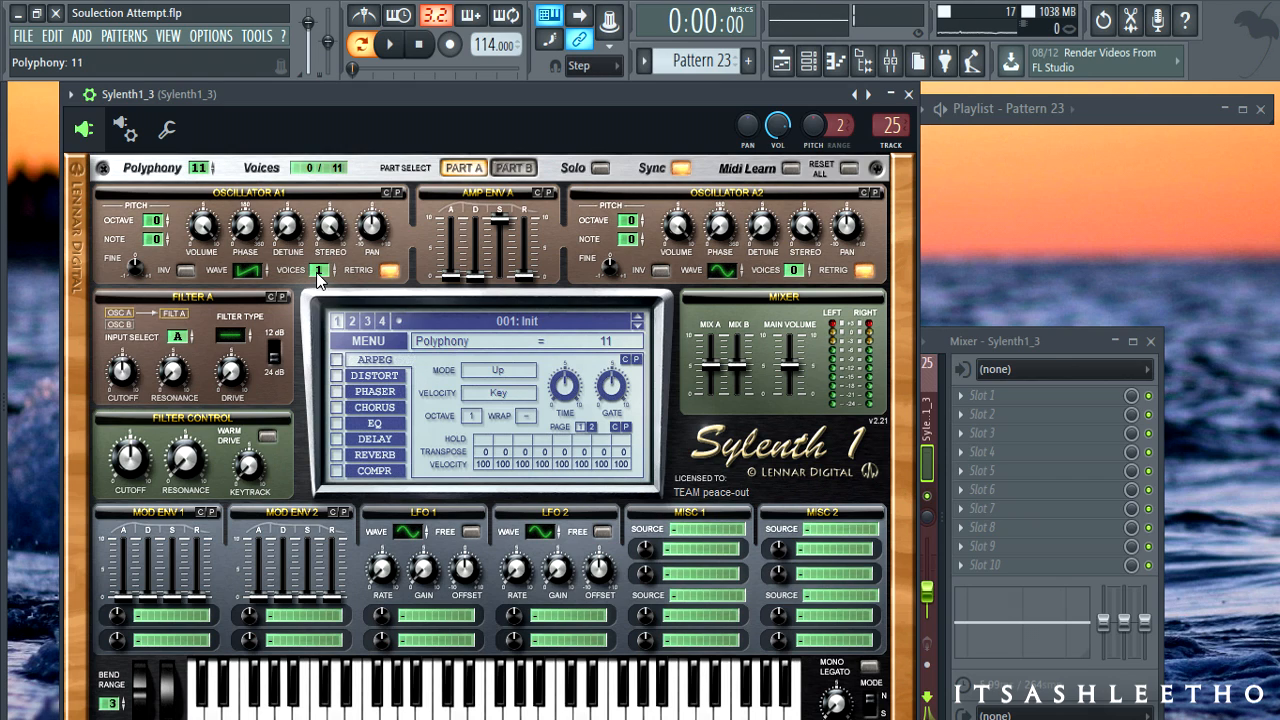
- Give oscillator A1 6 unison voices while auditioning playback, then stop
drag(318, 276, 321, 229)
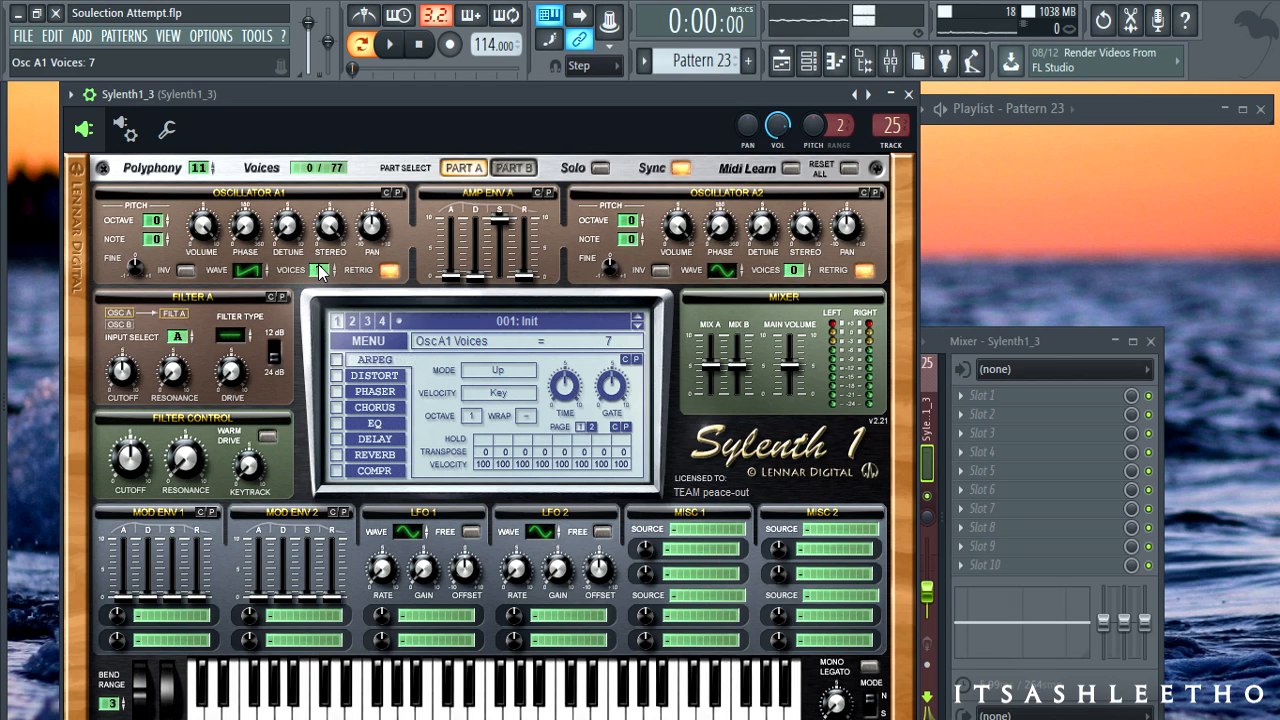
drag(320, 272, 316, 295)
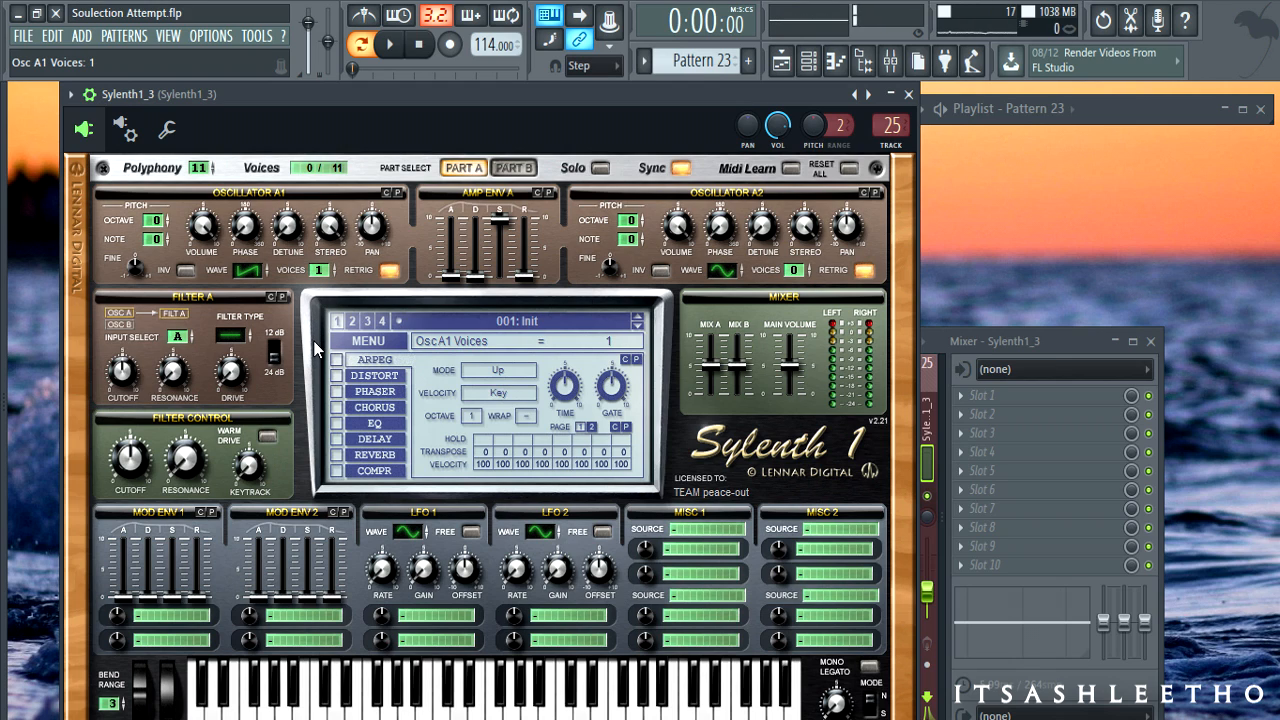
key(space)
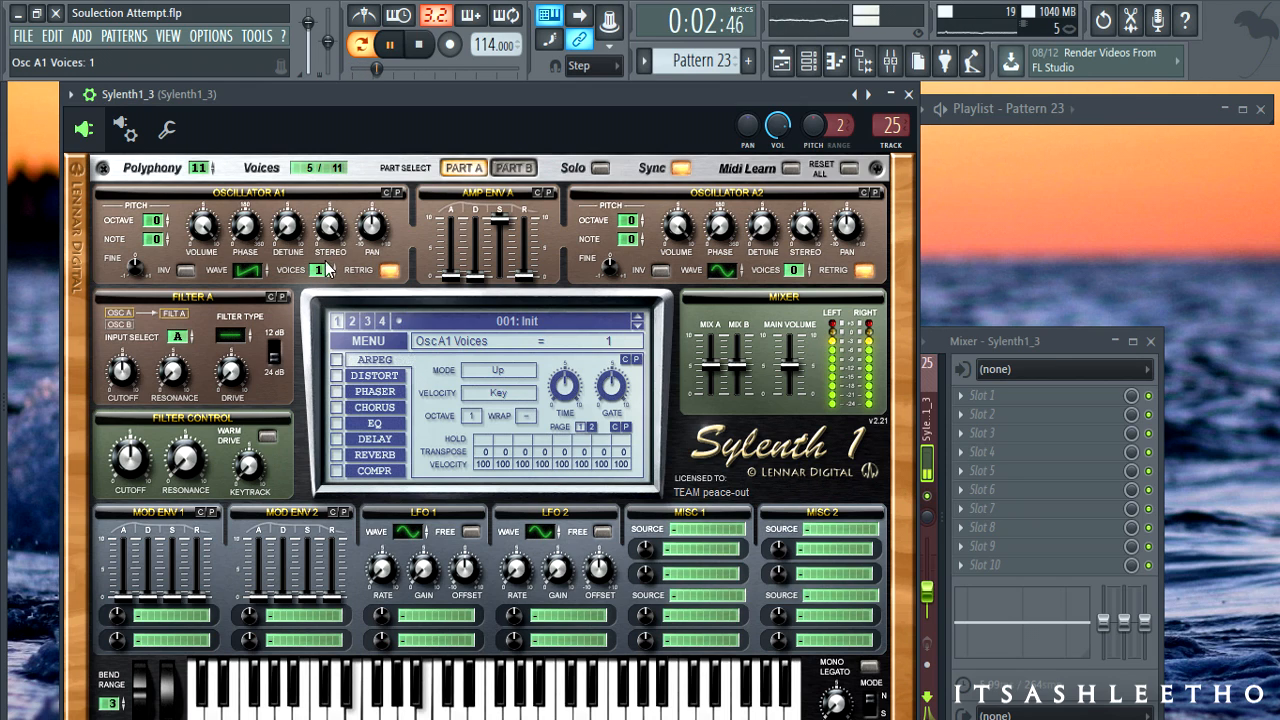
drag(327, 275, 330, 210)
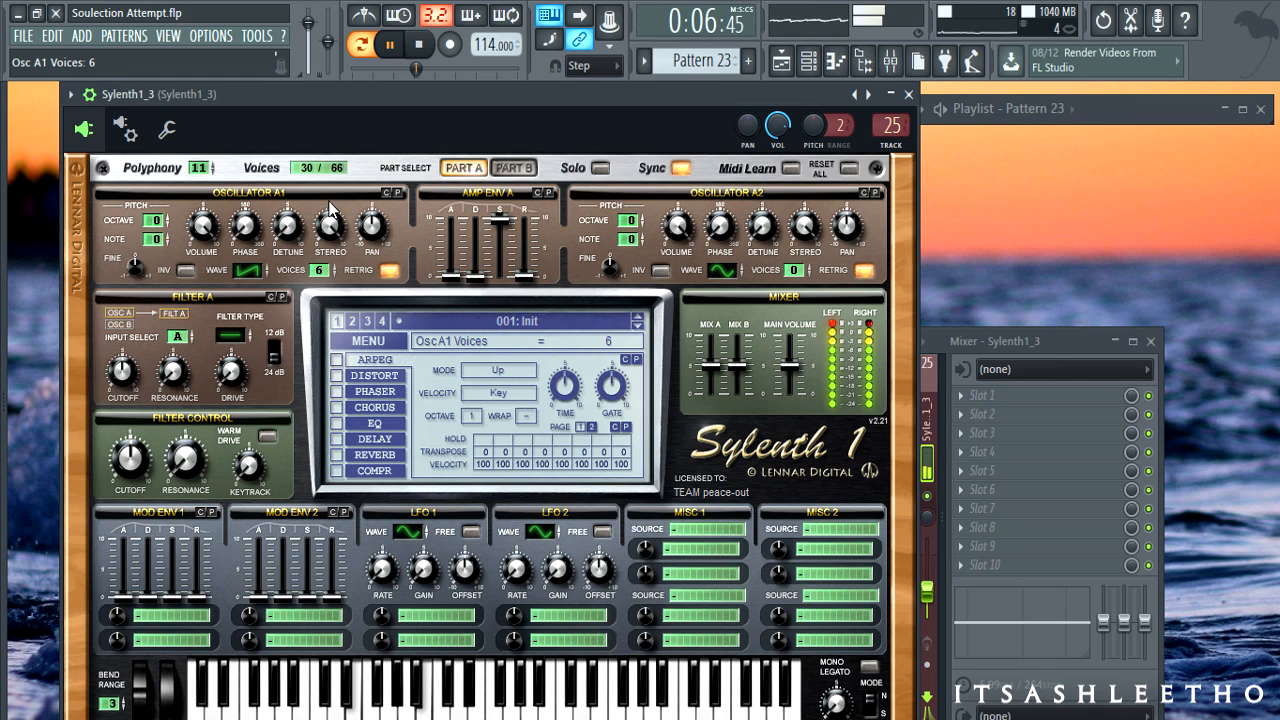
key(space)
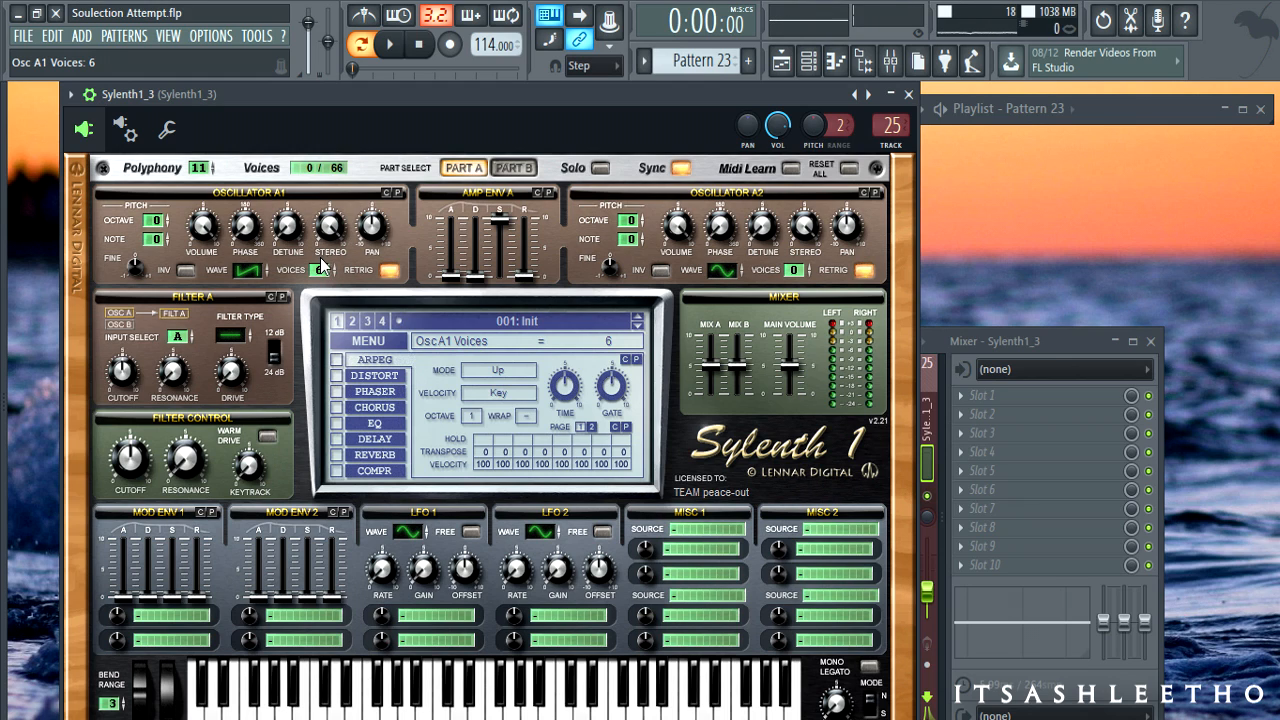
- Turn off retrigger on oscillators A1 and A2, leaving the patch on 001: Init
click(389, 271)
click(864, 272)
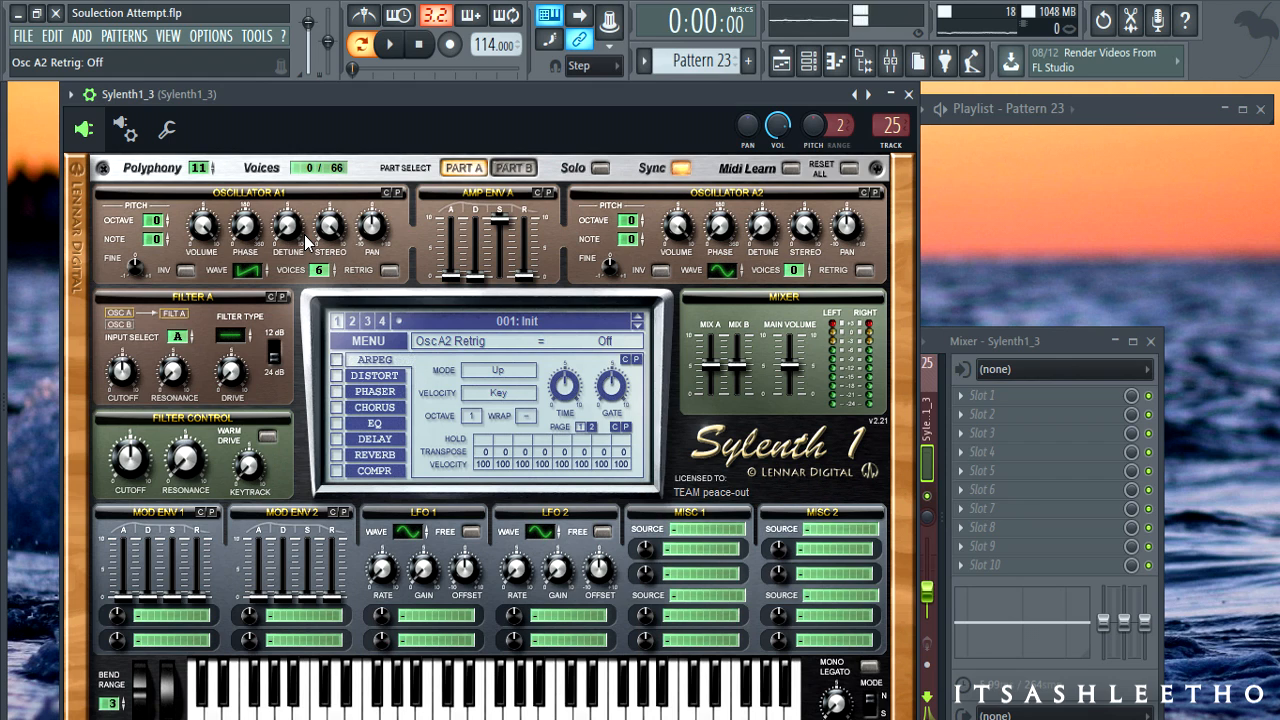
click(369, 341)
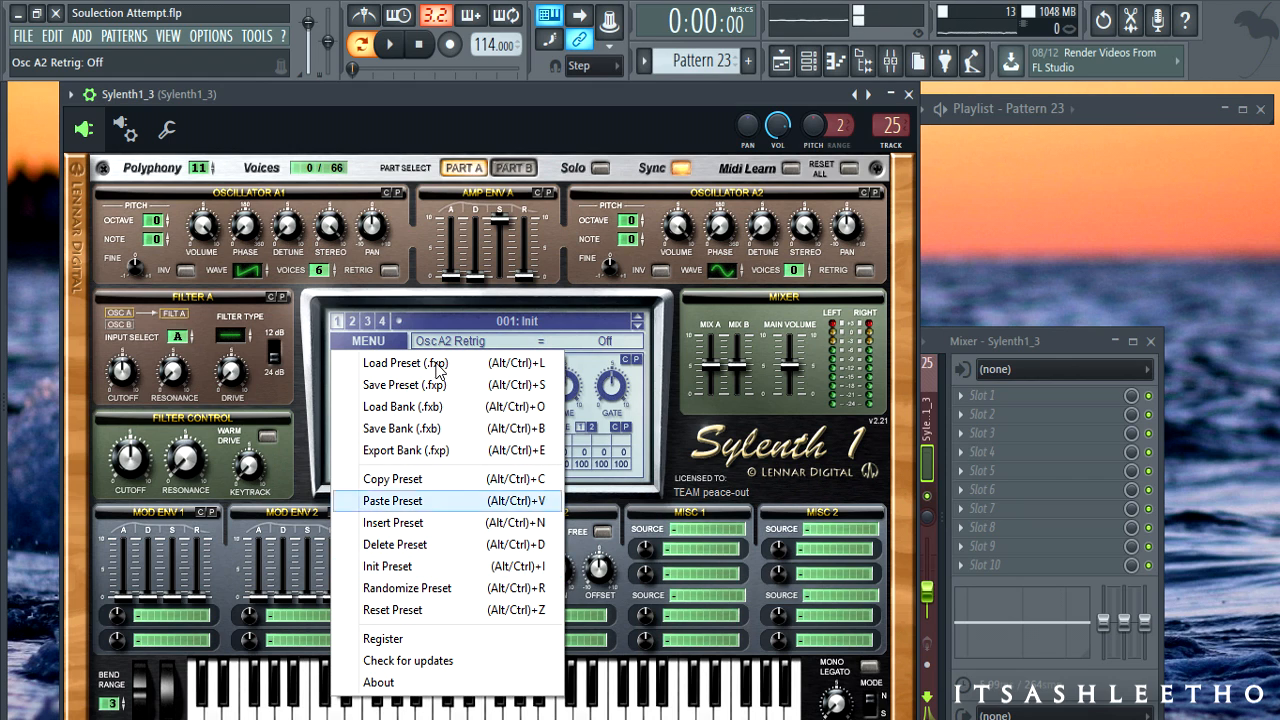
click(460, 150)
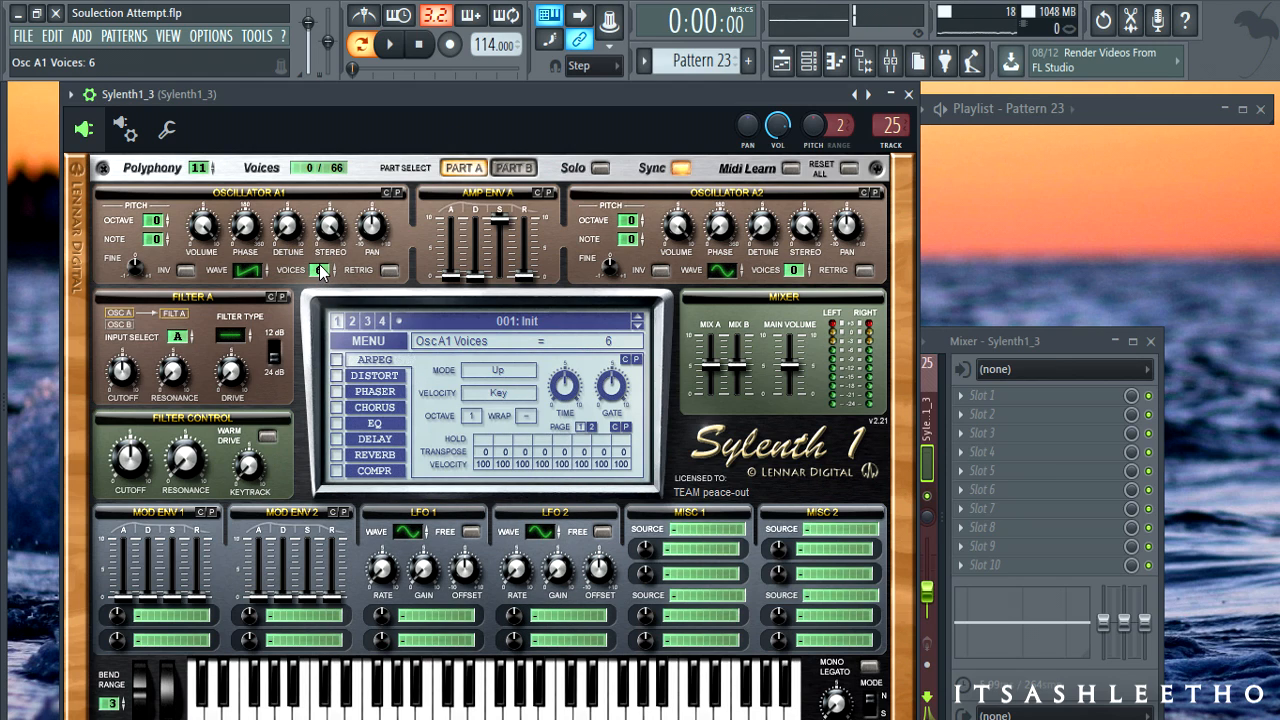
- Set oscillator A1 detune to about 4 with added phase, and lengthen amp envelope A's attack and release to 1.25
key(space)
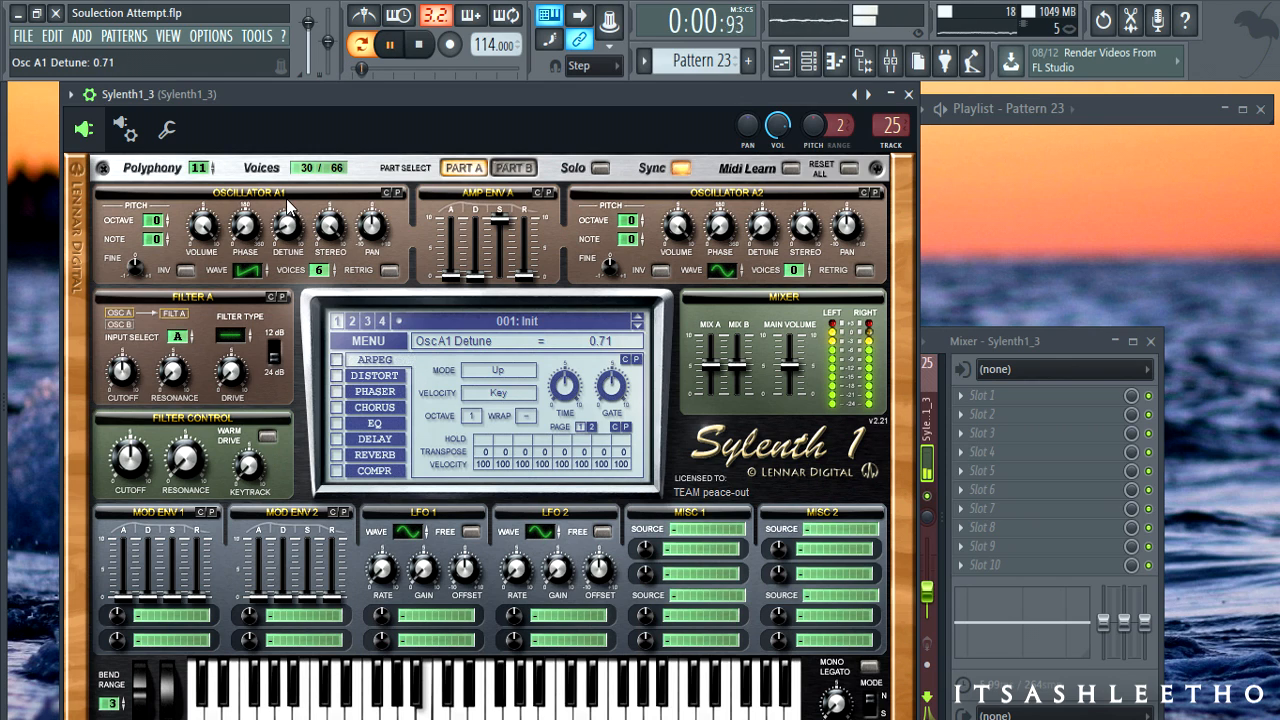
drag(283, 172, 284, 129)
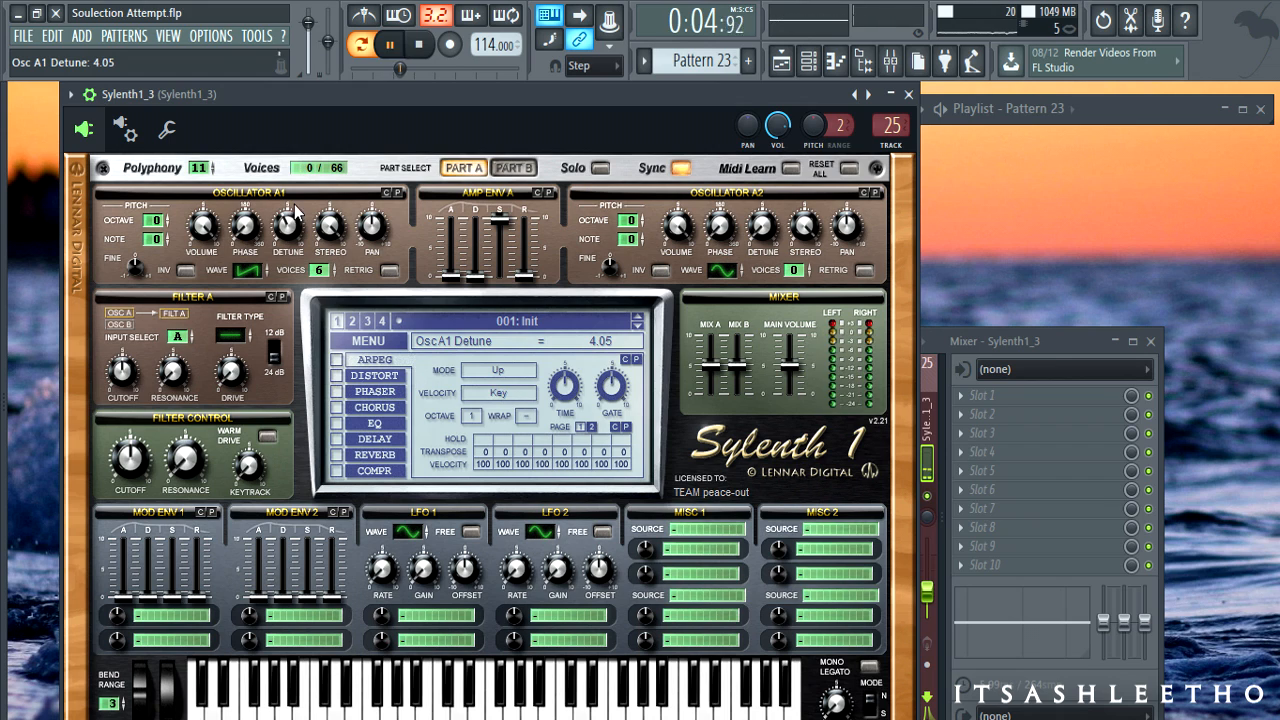
drag(247, 236, 243, 203)
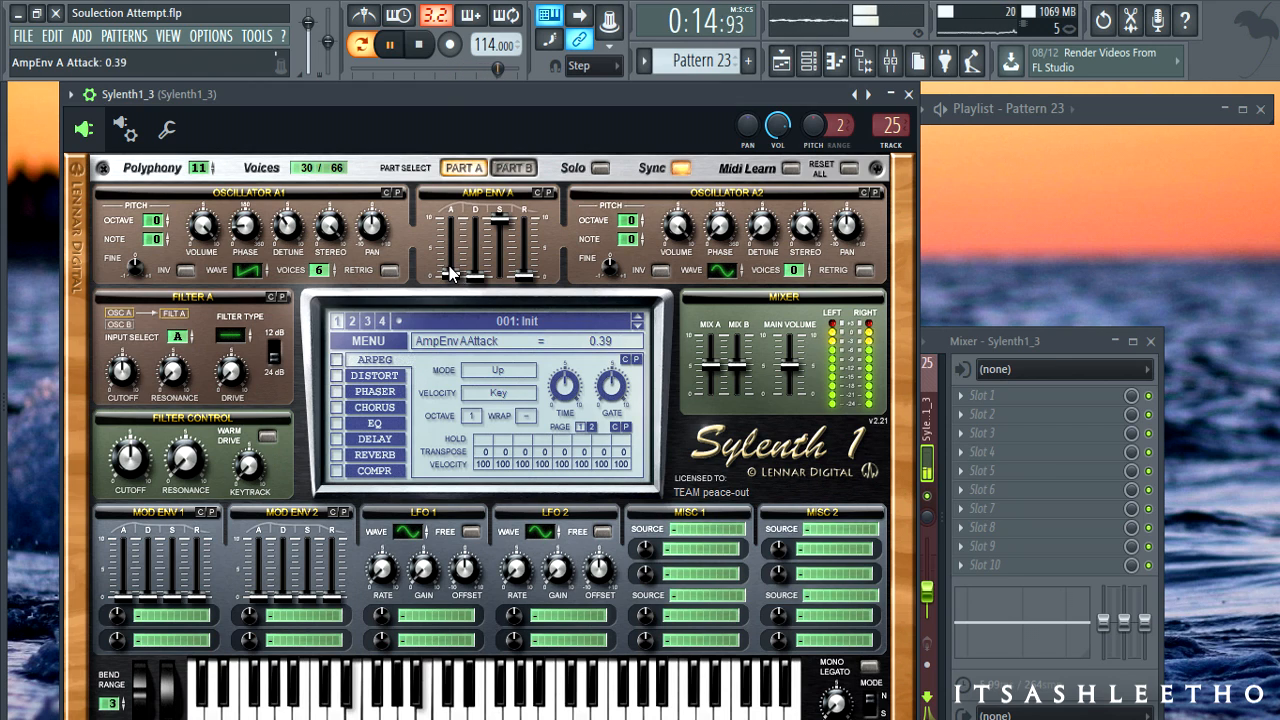
drag(450, 264, 516, 317)
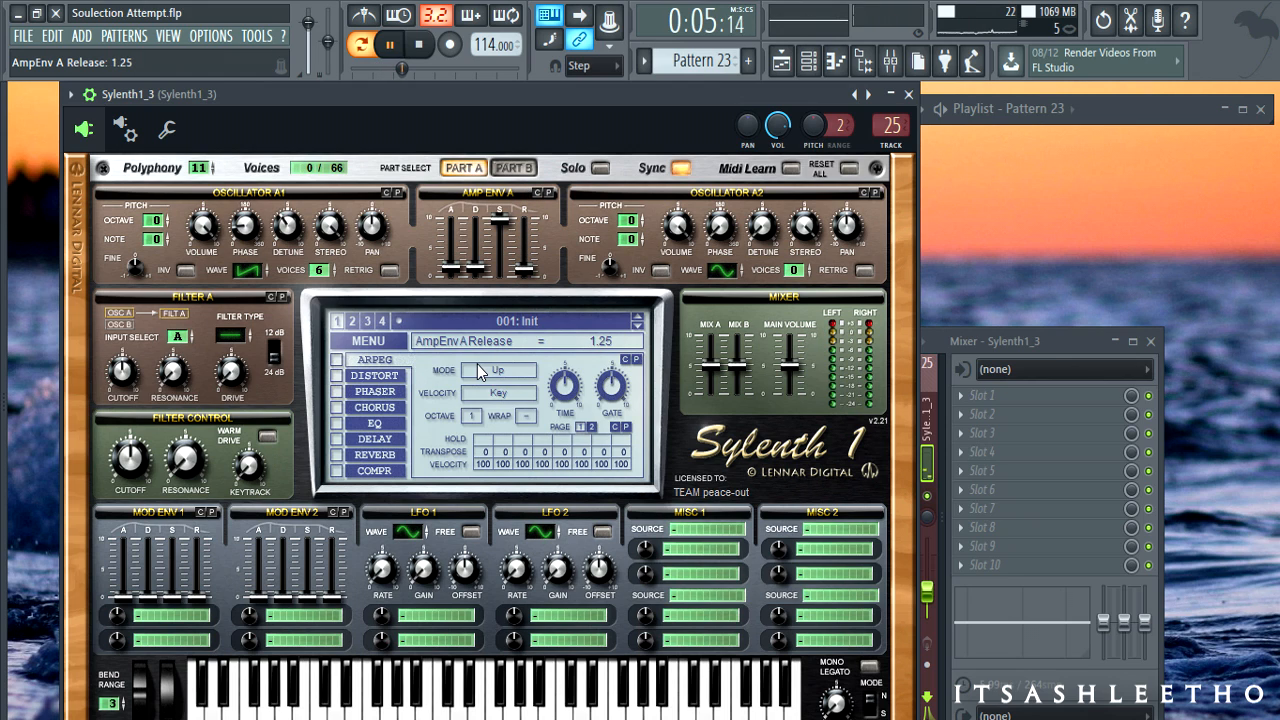
key(space)
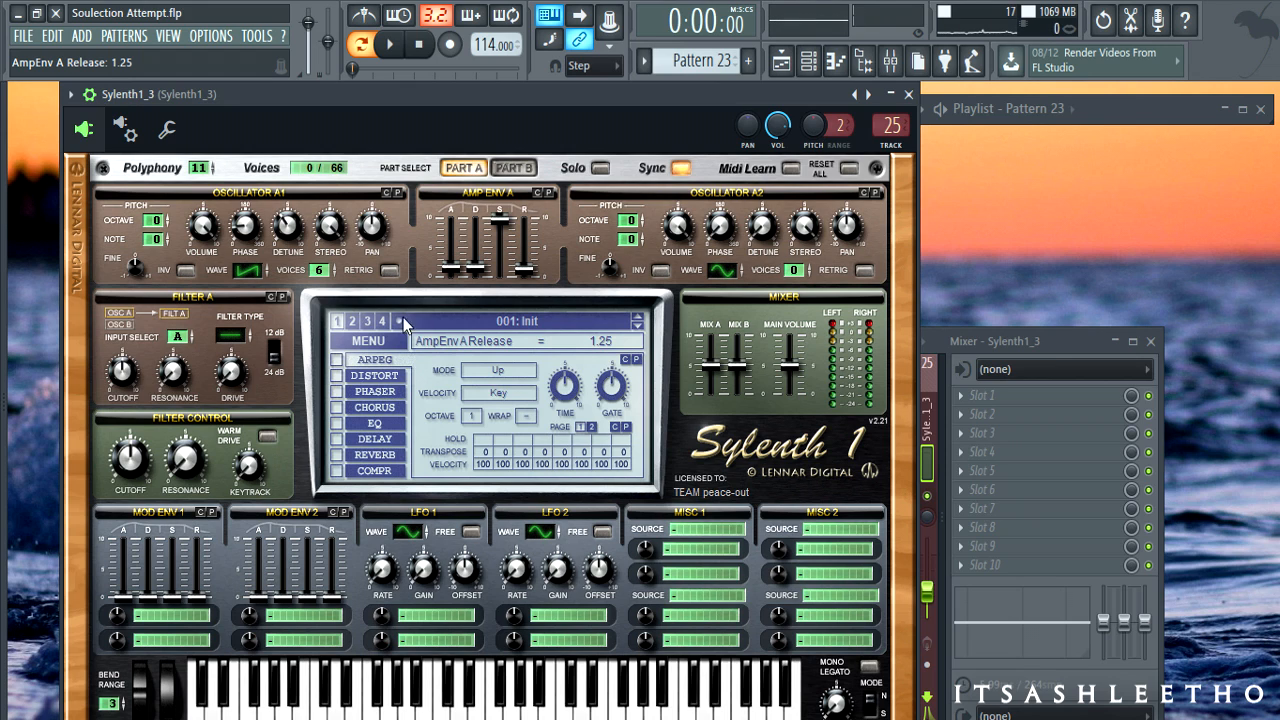
key(space)
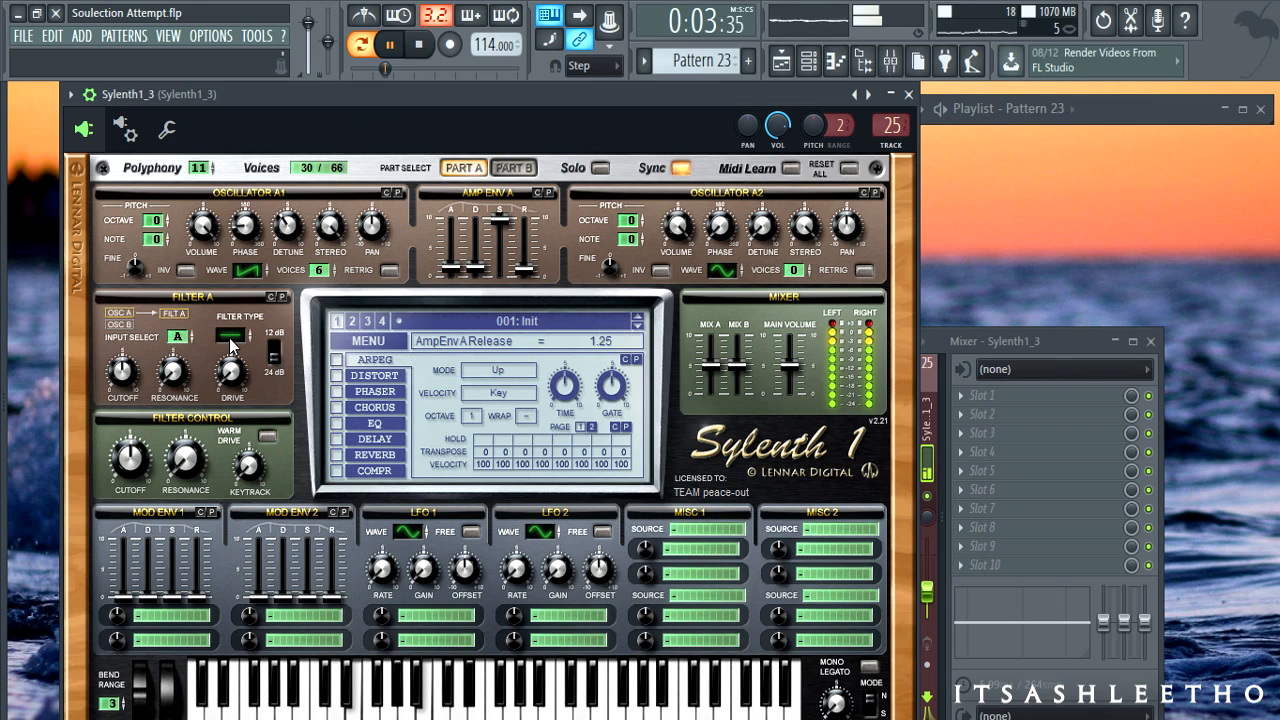
- Cycle Filter A through bandpass and highpass, leaving it on lowpass
click(230, 343)
click(232, 330)
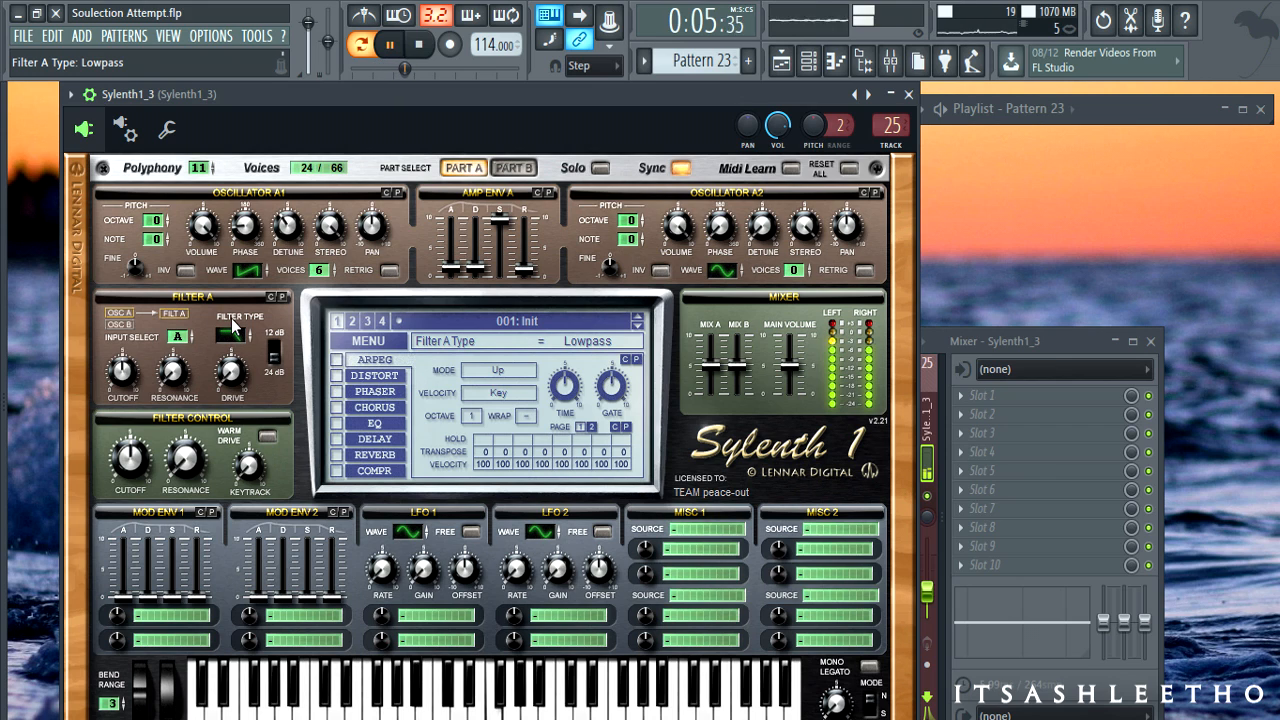
click(232, 328)
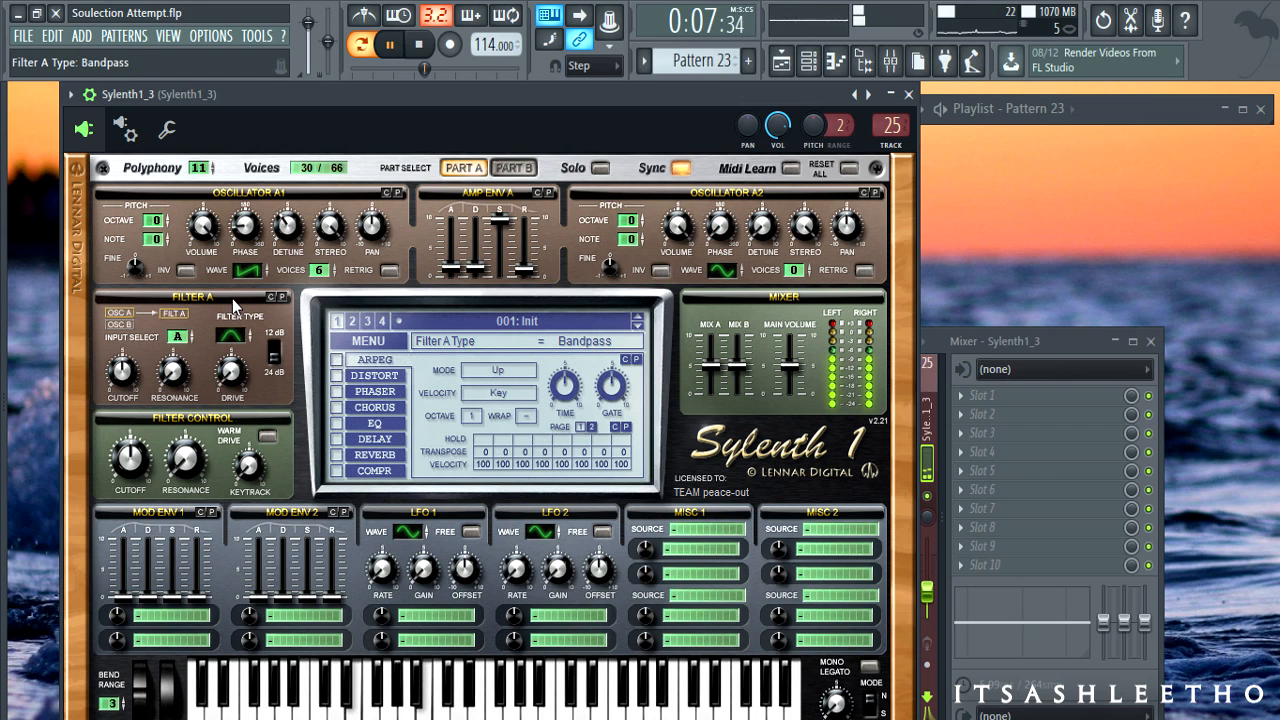
click(232, 300)
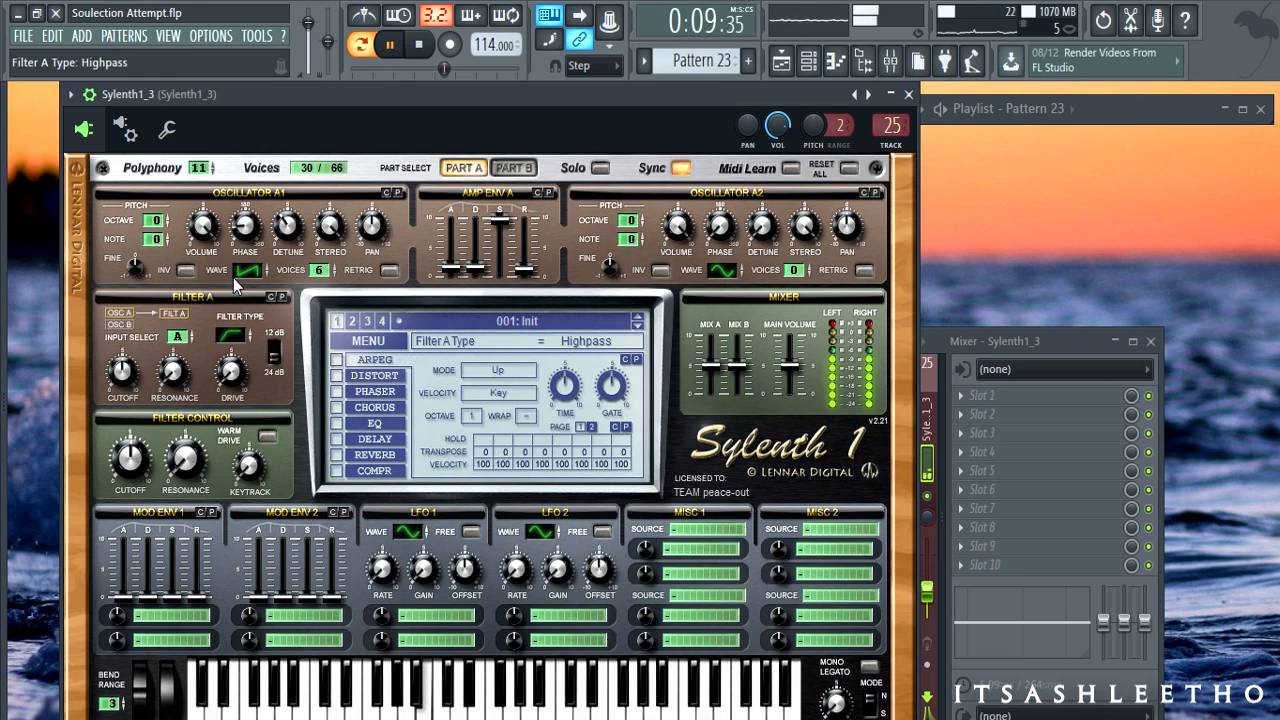
click(232, 324)
click(233, 322)
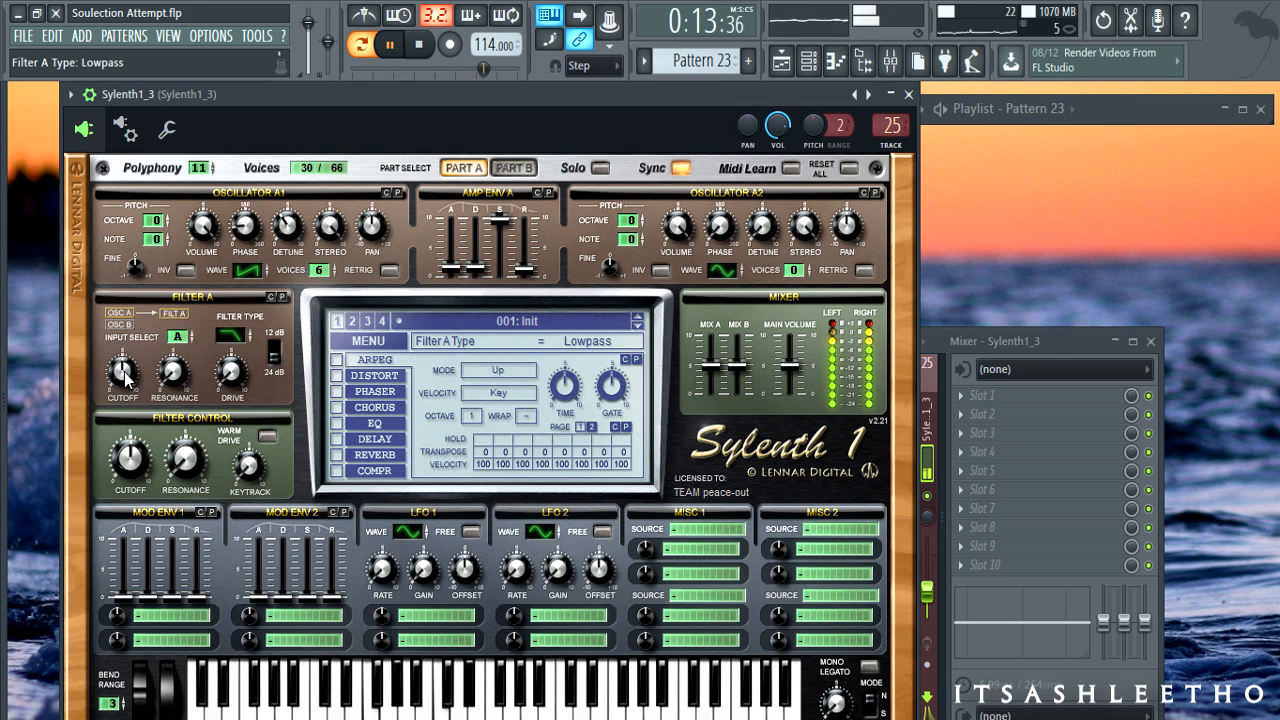
- Lower Filter A's cutoff to 78.86 Hz and stop playback
drag(124, 375, 129, 393)
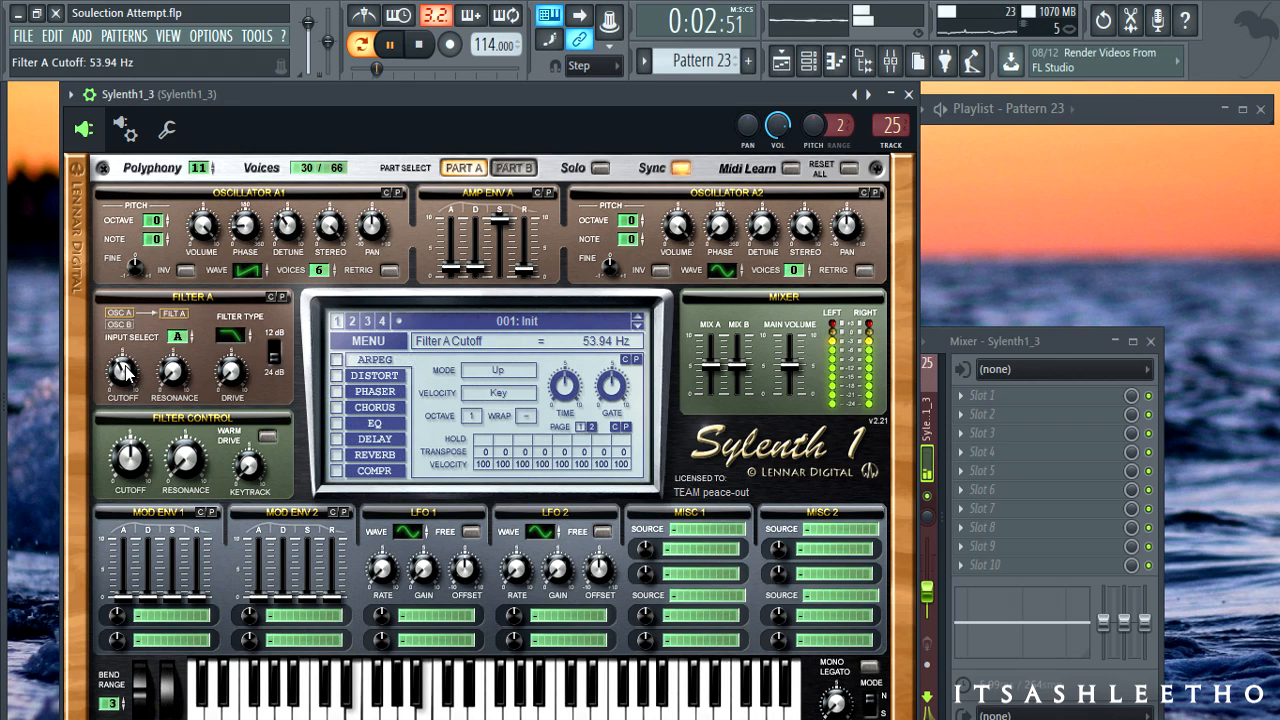
drag(124, 370, 176, 340)
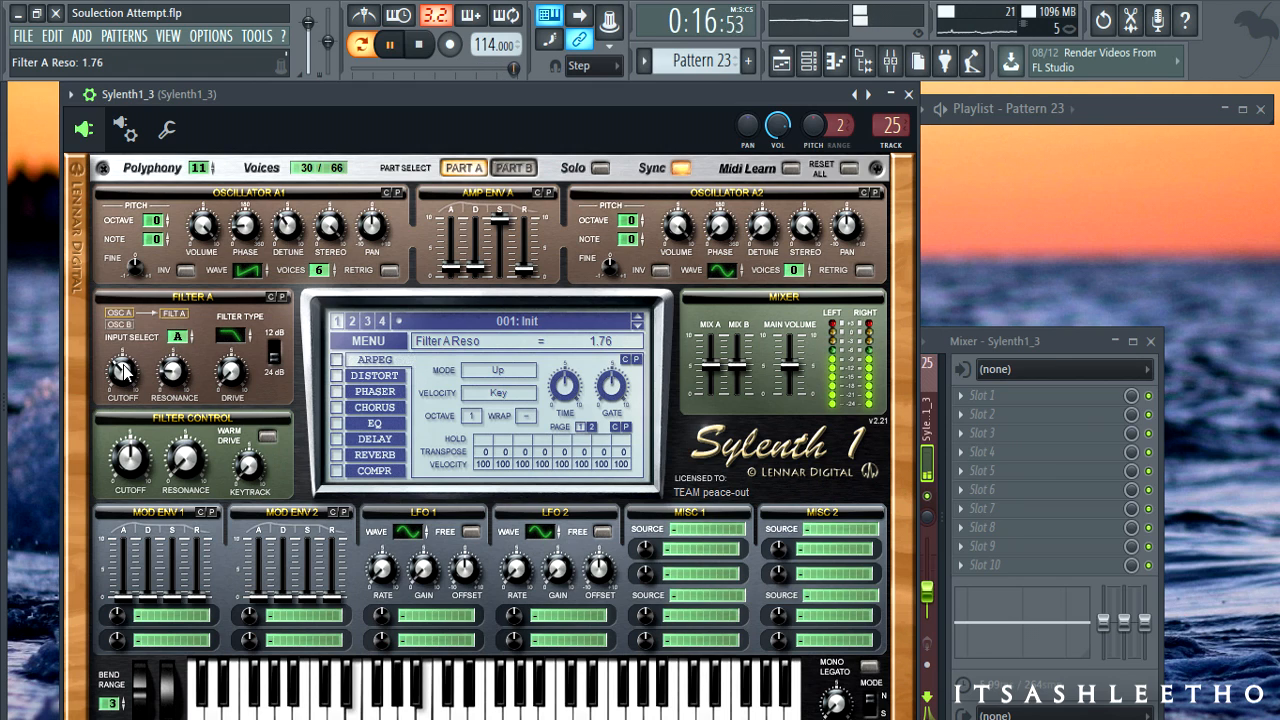
drag(122, 370, 118, 341)
key(space)
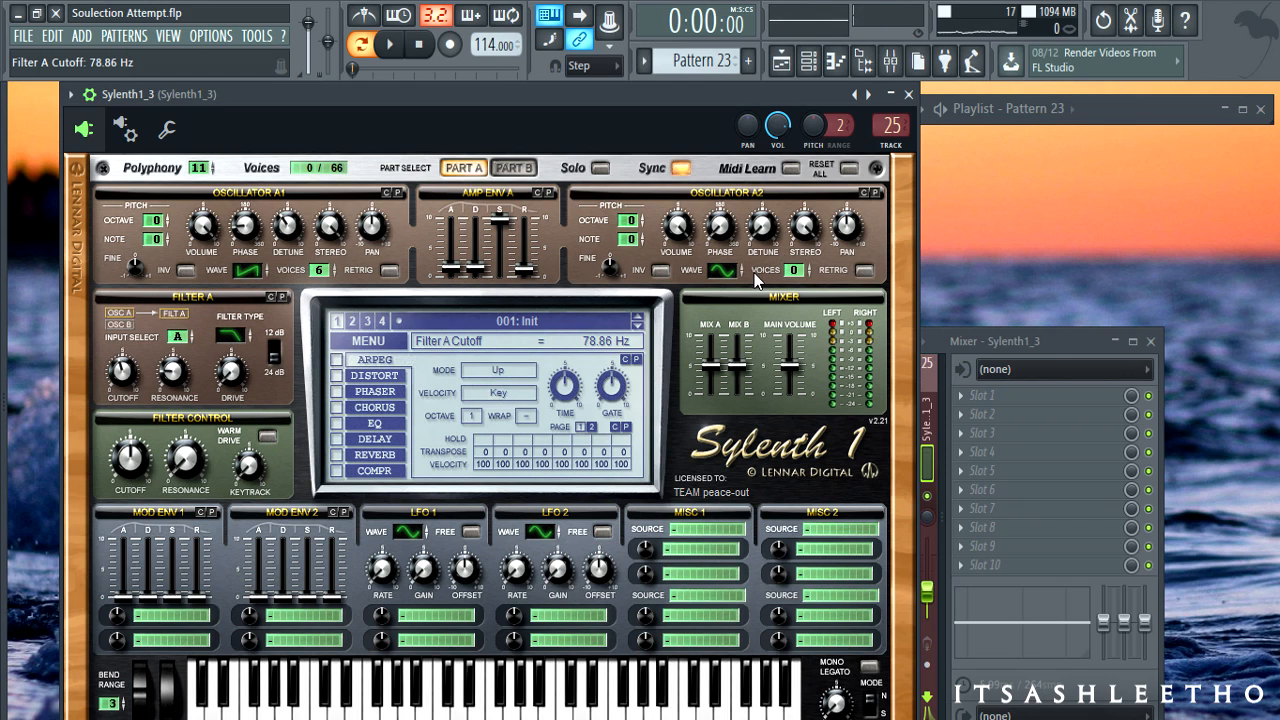
- Set oscillator A2 to octave +1, 8 voices and detune 3.29 with playback running
mouse_move(718, 267)
mouse_down()
mouse_move(718, 244)
mouse_move(718, 266)
mouse_up()
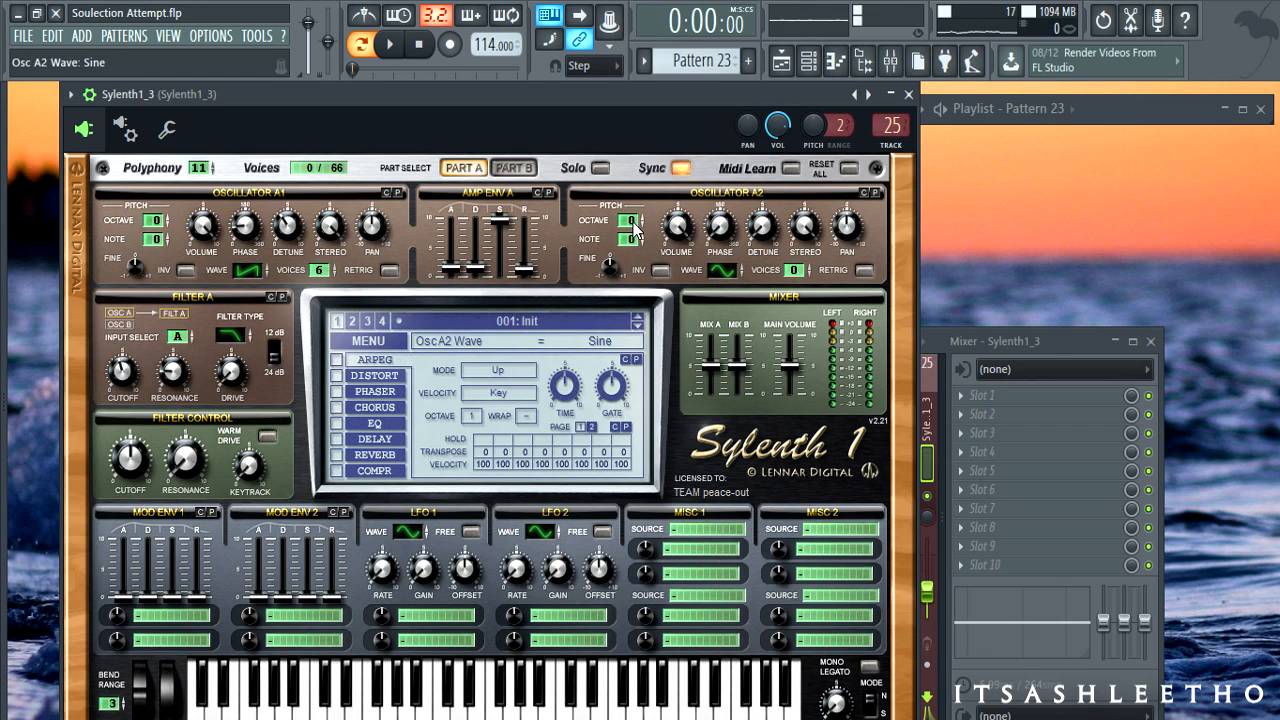
drag(634, 228, 634, 219)
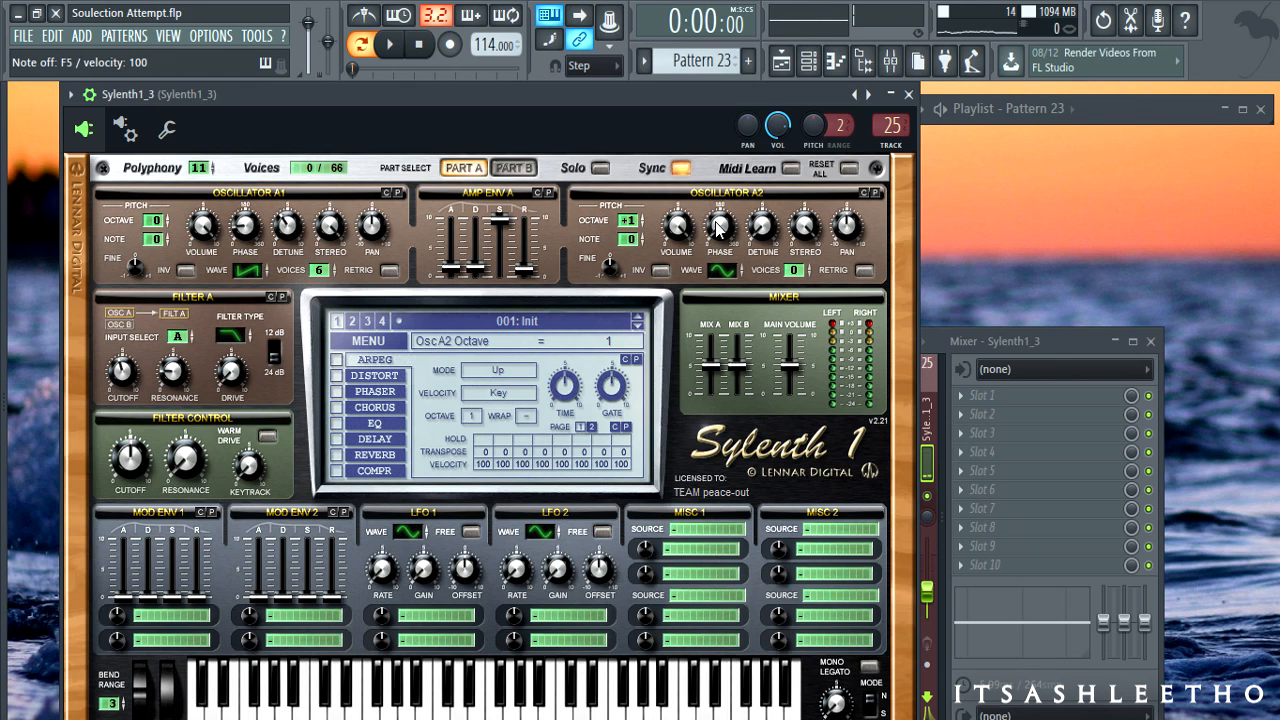
drag(790, 276, 795, 236)
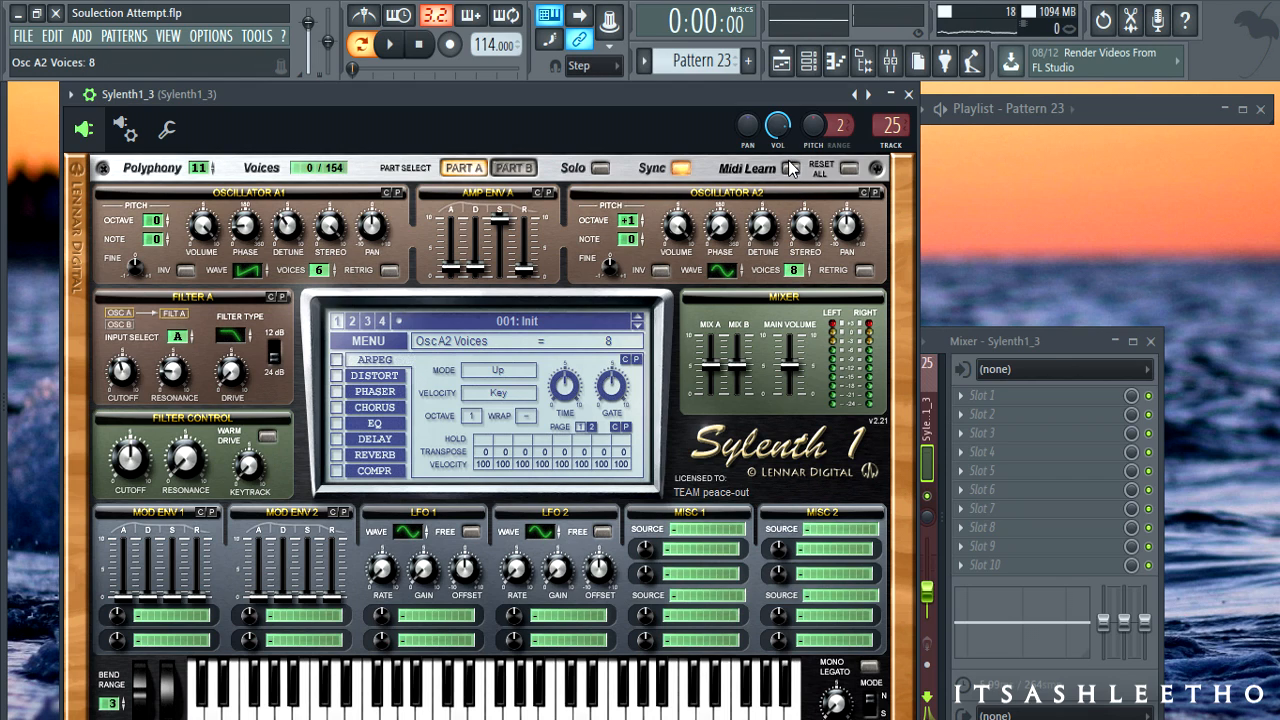
drag(768, 228, 765, 155)
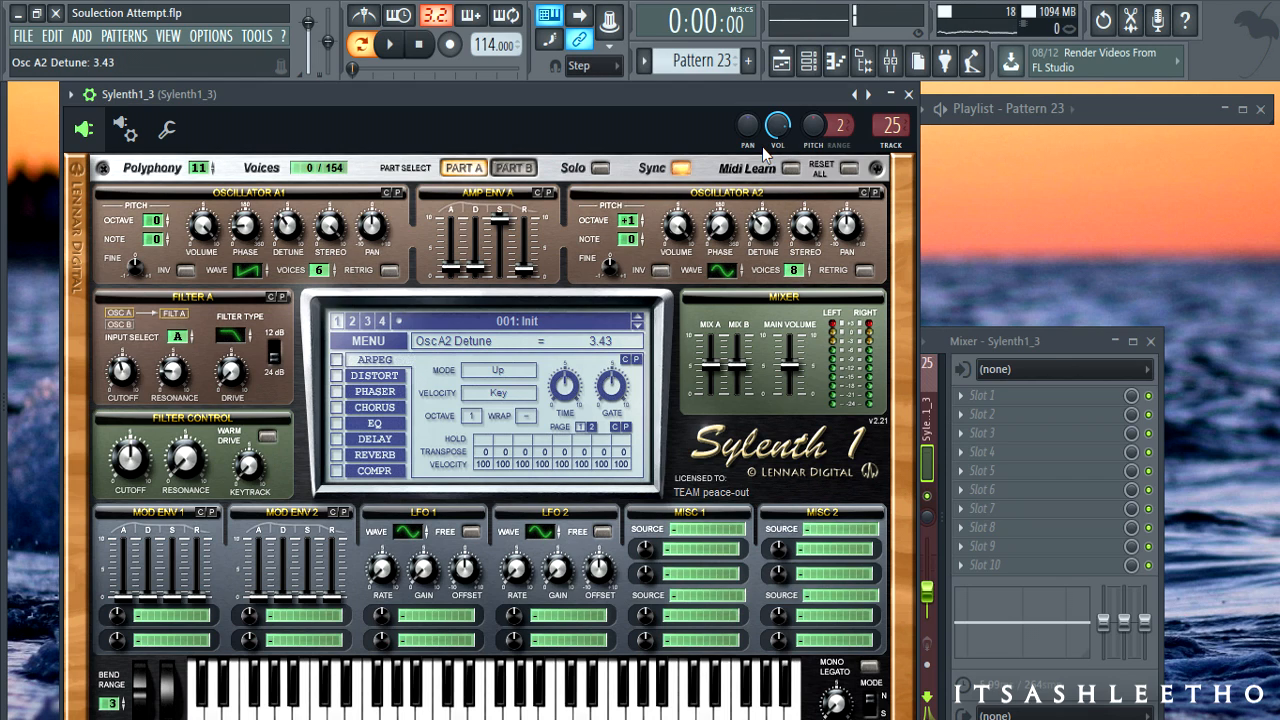
key(space)
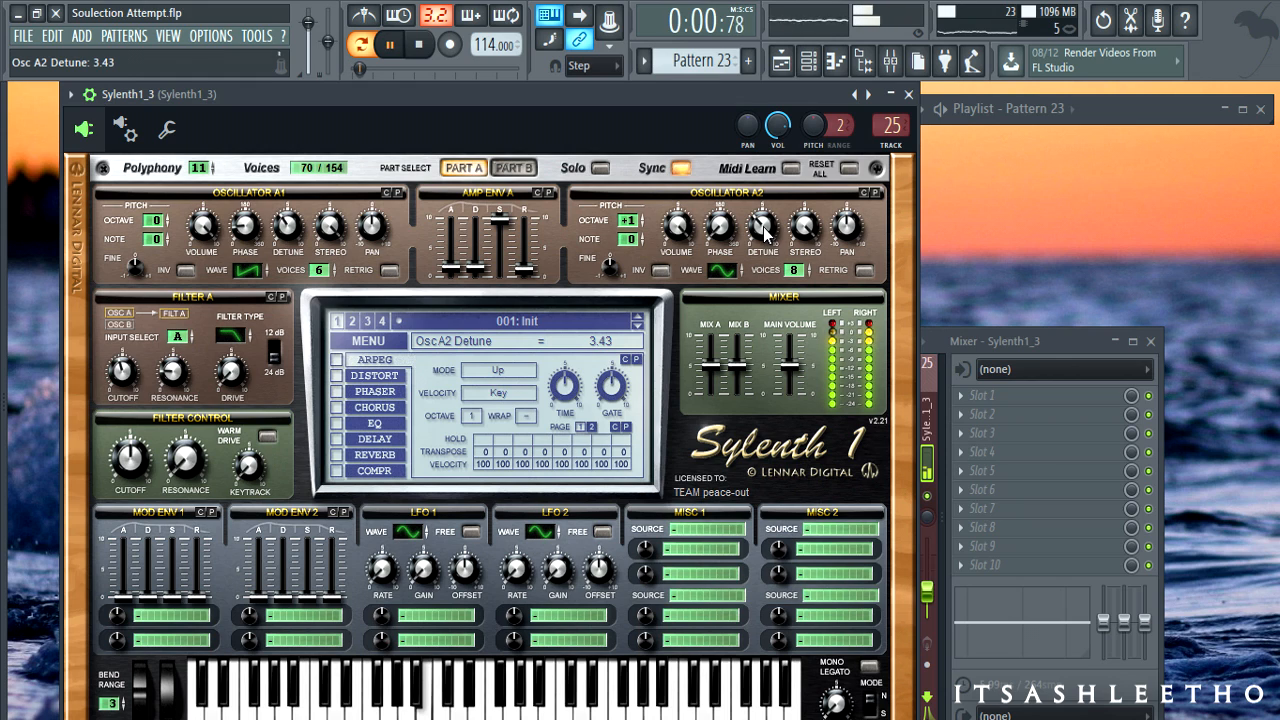
drag(765, 230, 764, 236)
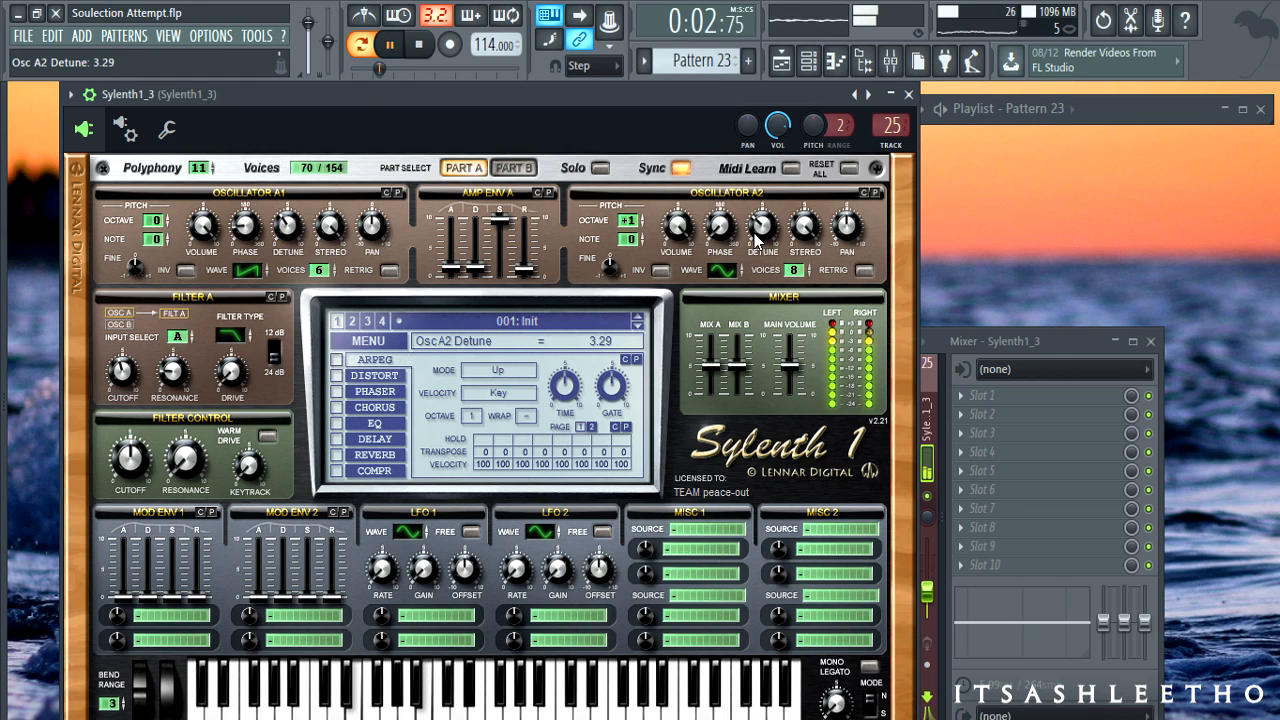
- Bypass Filter A, set oscillator A2 phase to 60 degrees, and keep it at octave +1
click(229, 342)
click(229, 342)
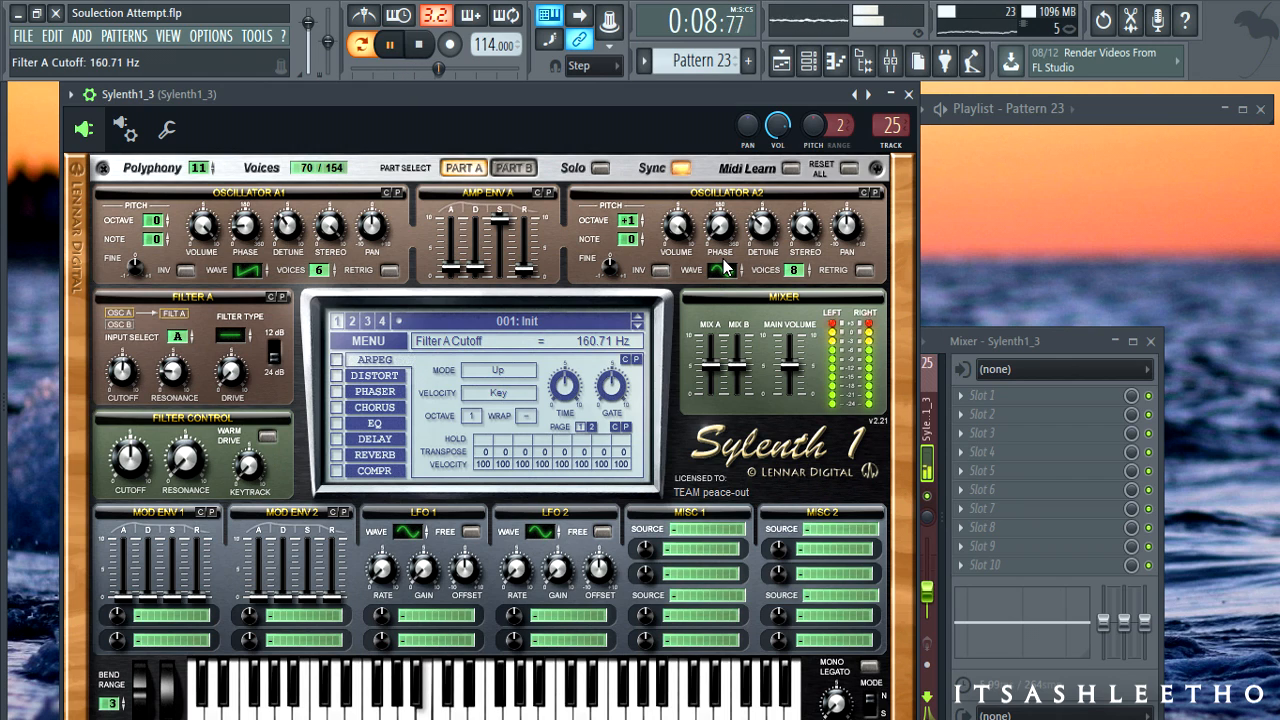
drag(735, 240, 719, 193)
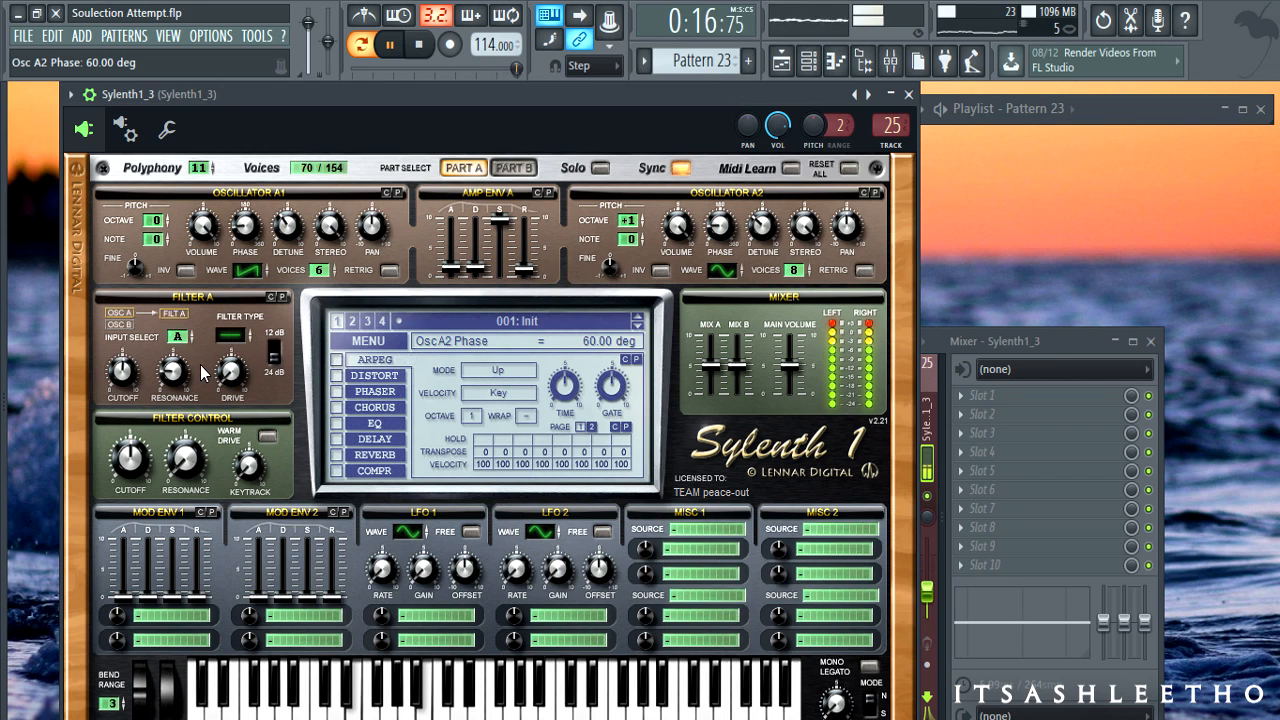
click(450, 277)
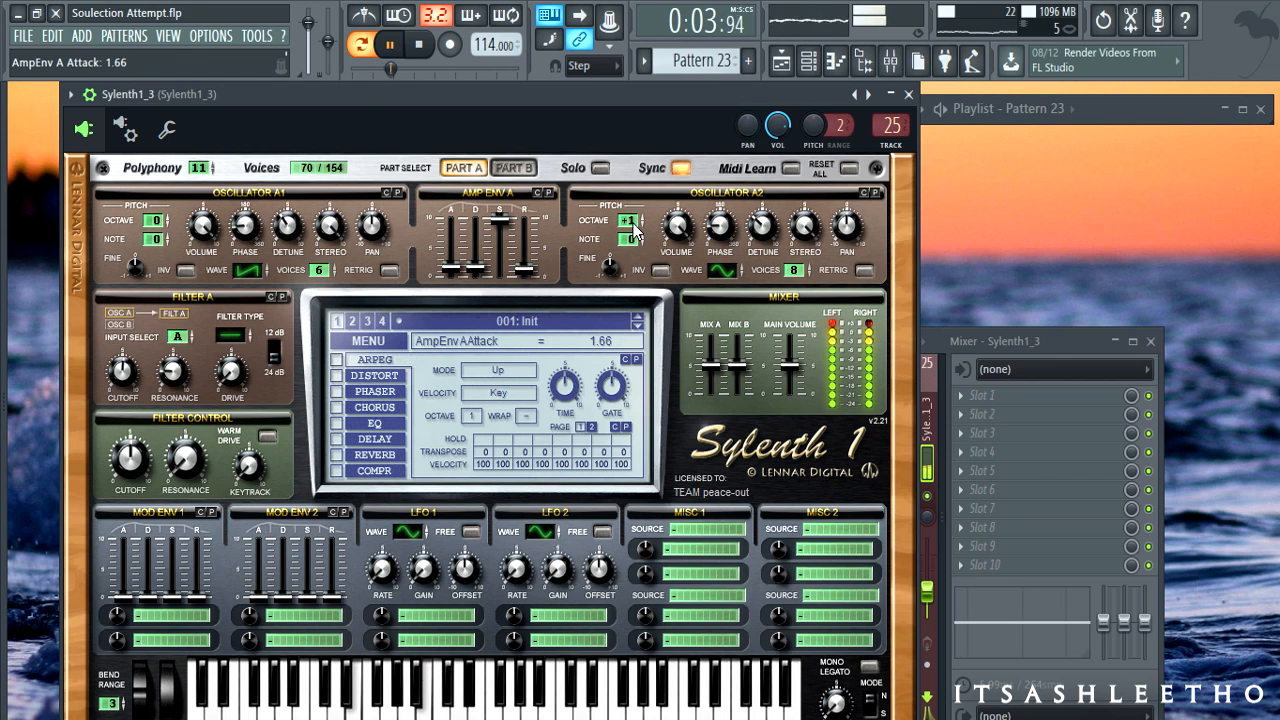
drag(633, 224, 633, 218)
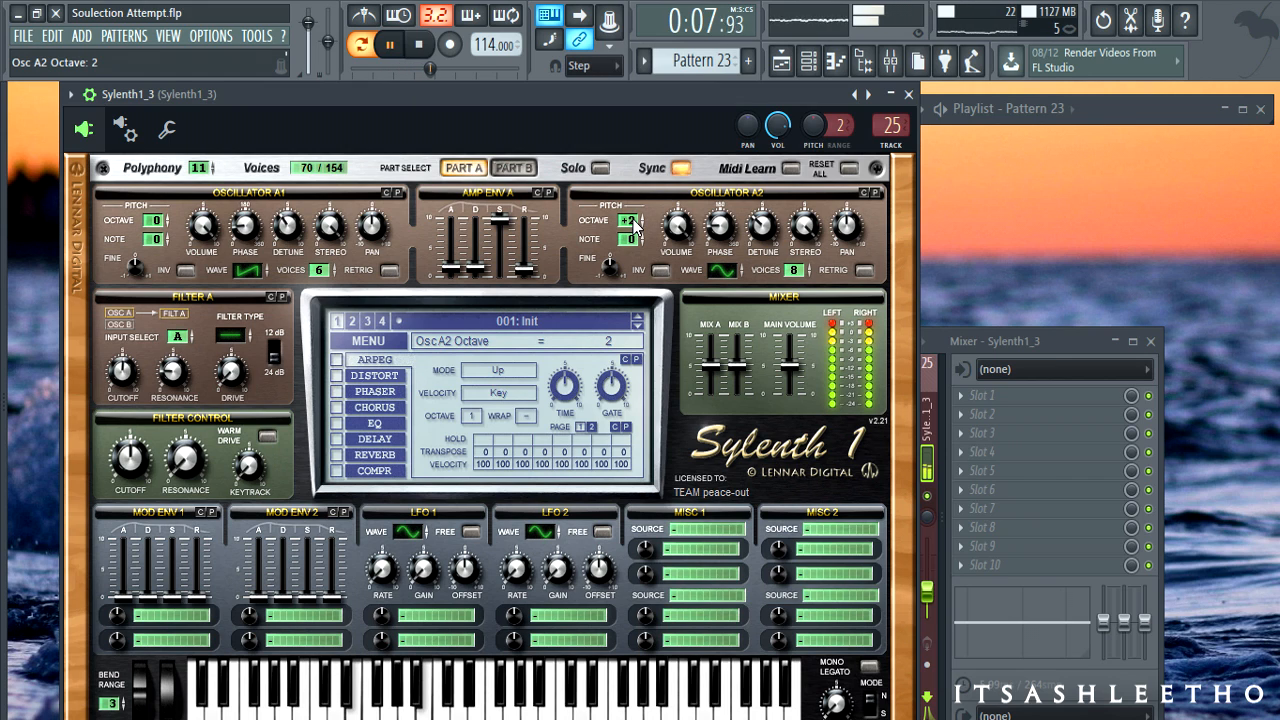
drag(633, 224, 634, 234)
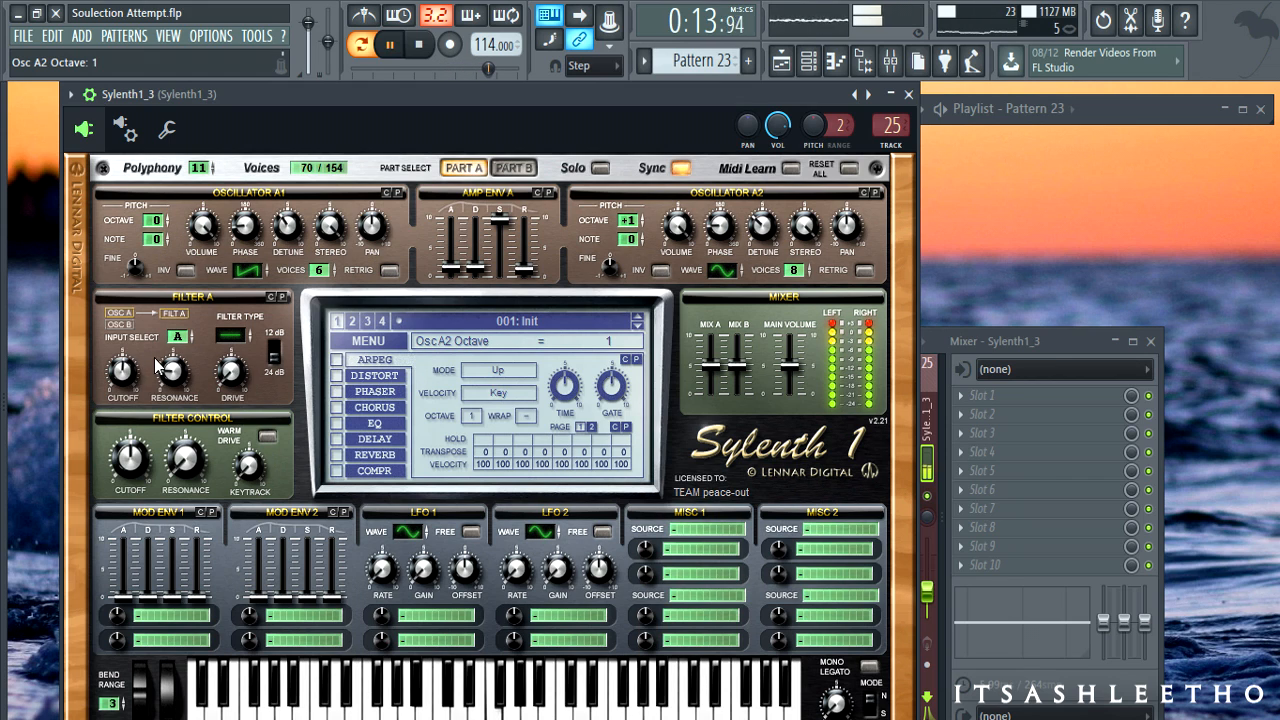
- Set Filter A to lowpass with its cutoff lowered to about 40 Hz
click(230, 335)
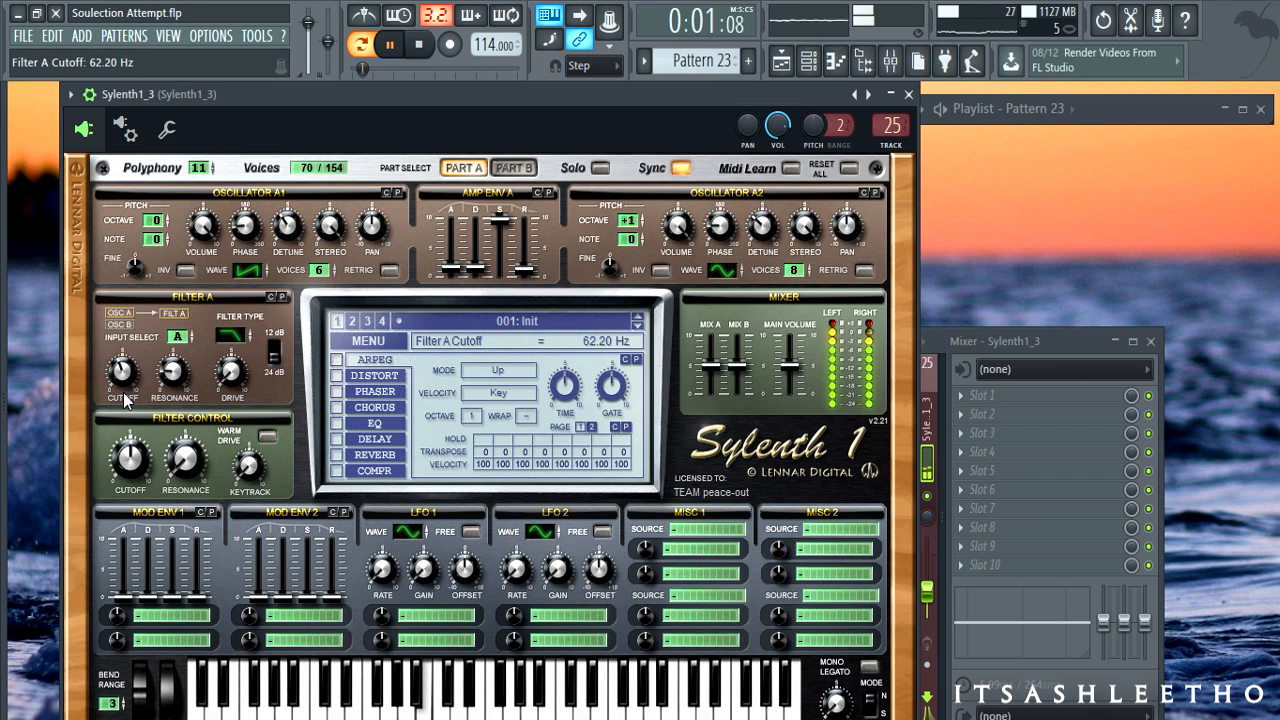
drag(123, 392, 123, 400)
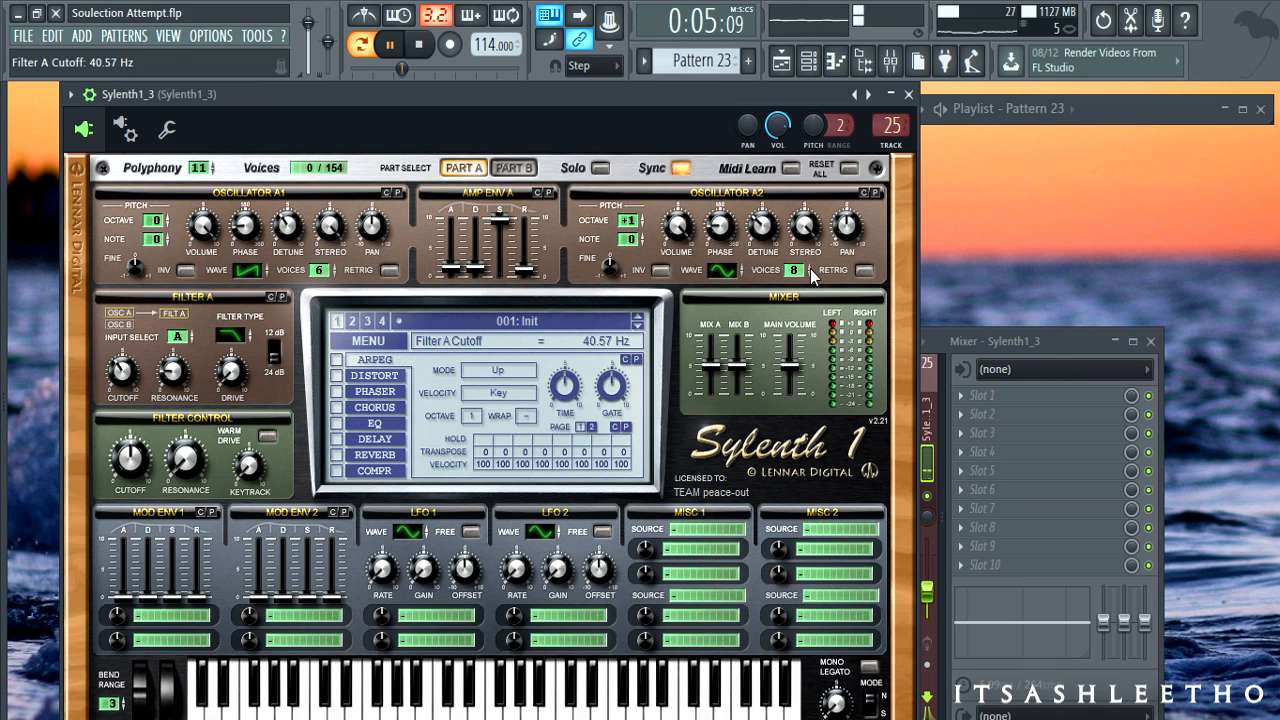
drag(741, 97, 741, 62)
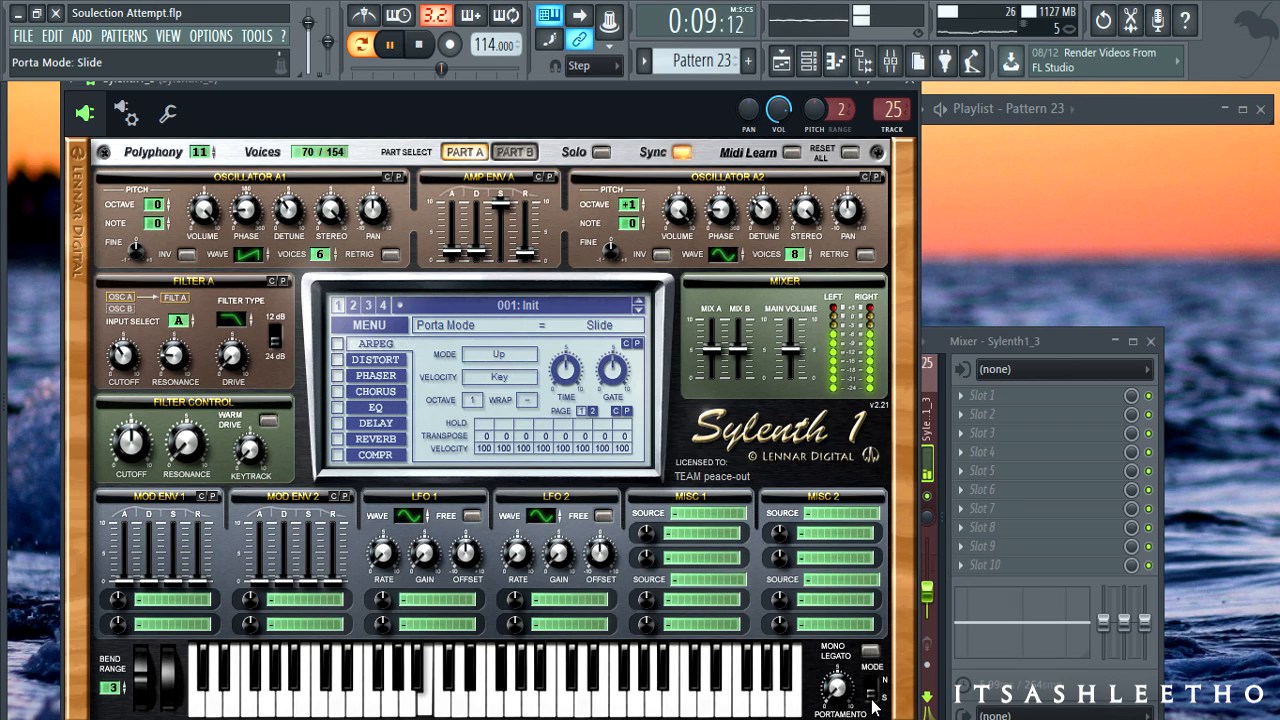
- Set the Sylenth1 portamento glide time to about 5.4
drag(836, 688, 844, 589)
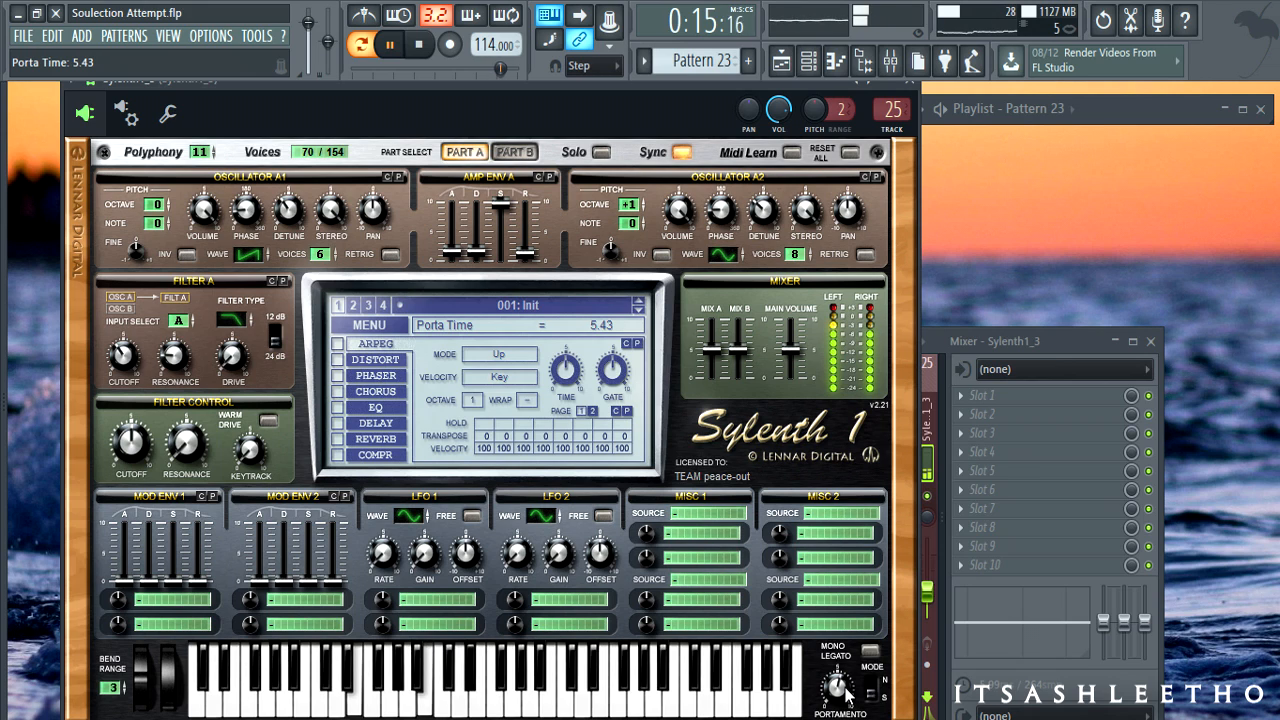
drag(838, 688, 838, 719)
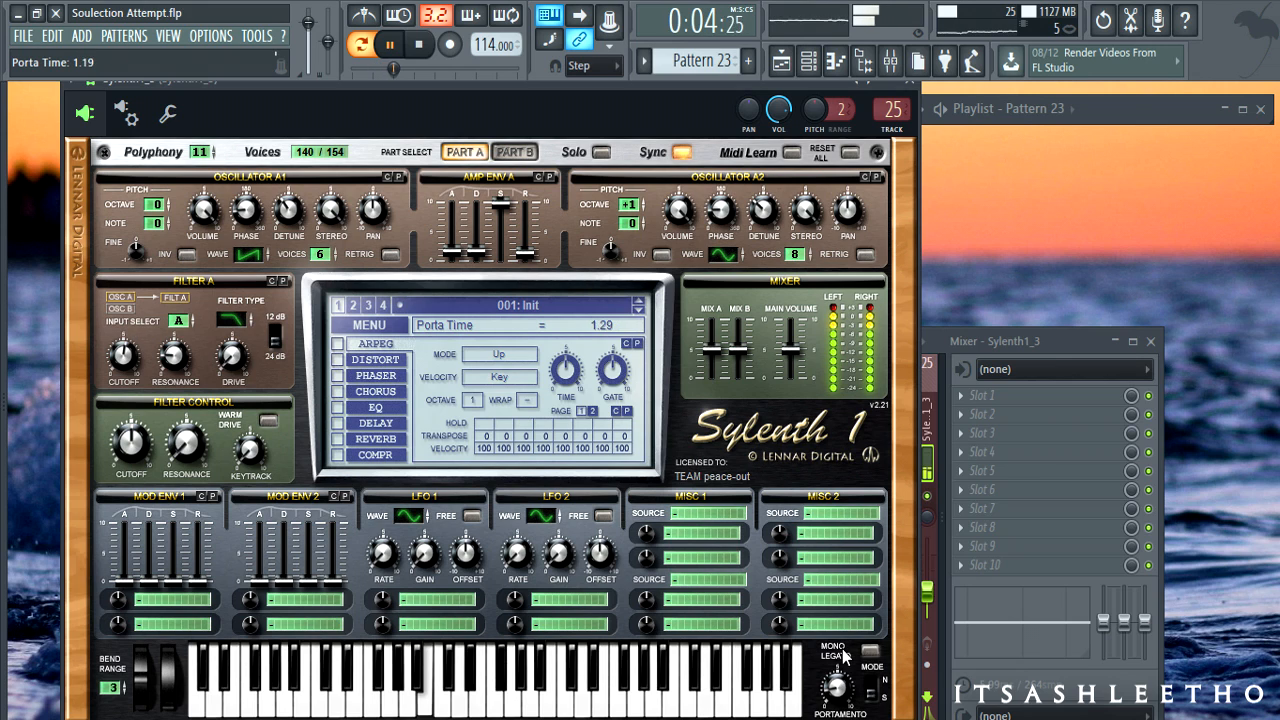
mouse_move(838, 688)
mouse_down()
mouse_move(838, 656)
mouse_move(840, 683)
mouse_up()
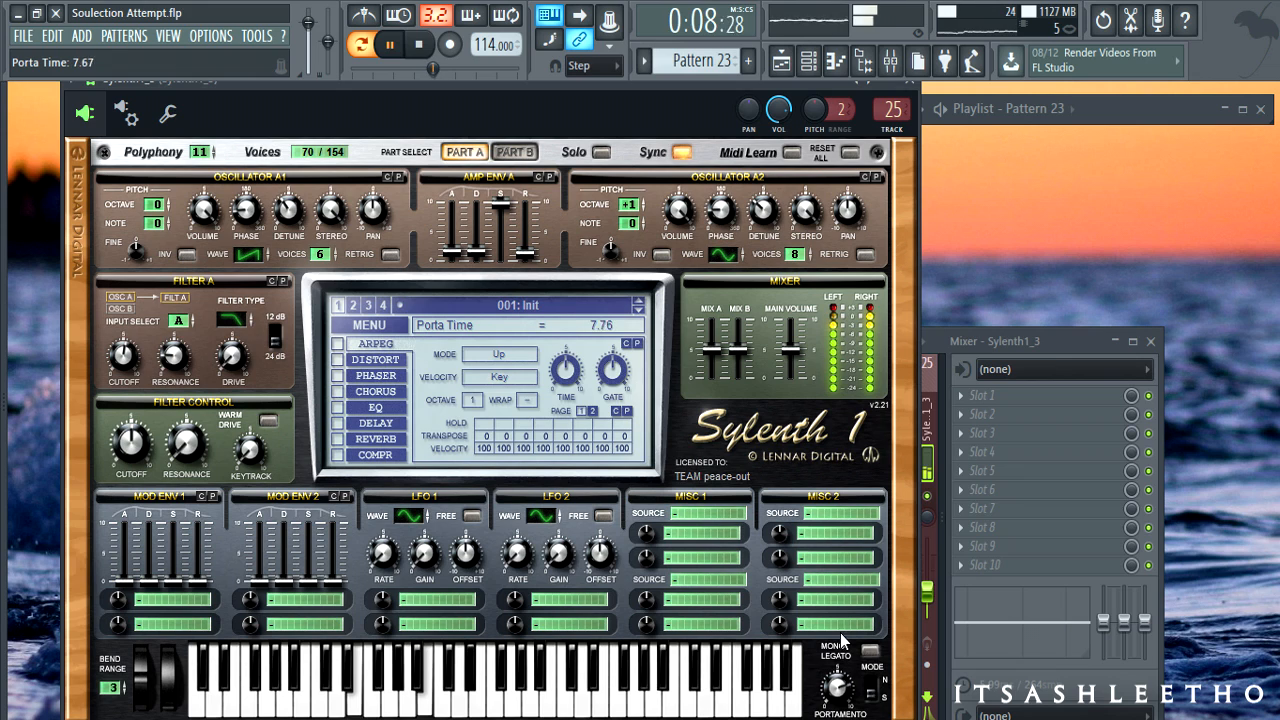
drag(841, 635, 842, 606)
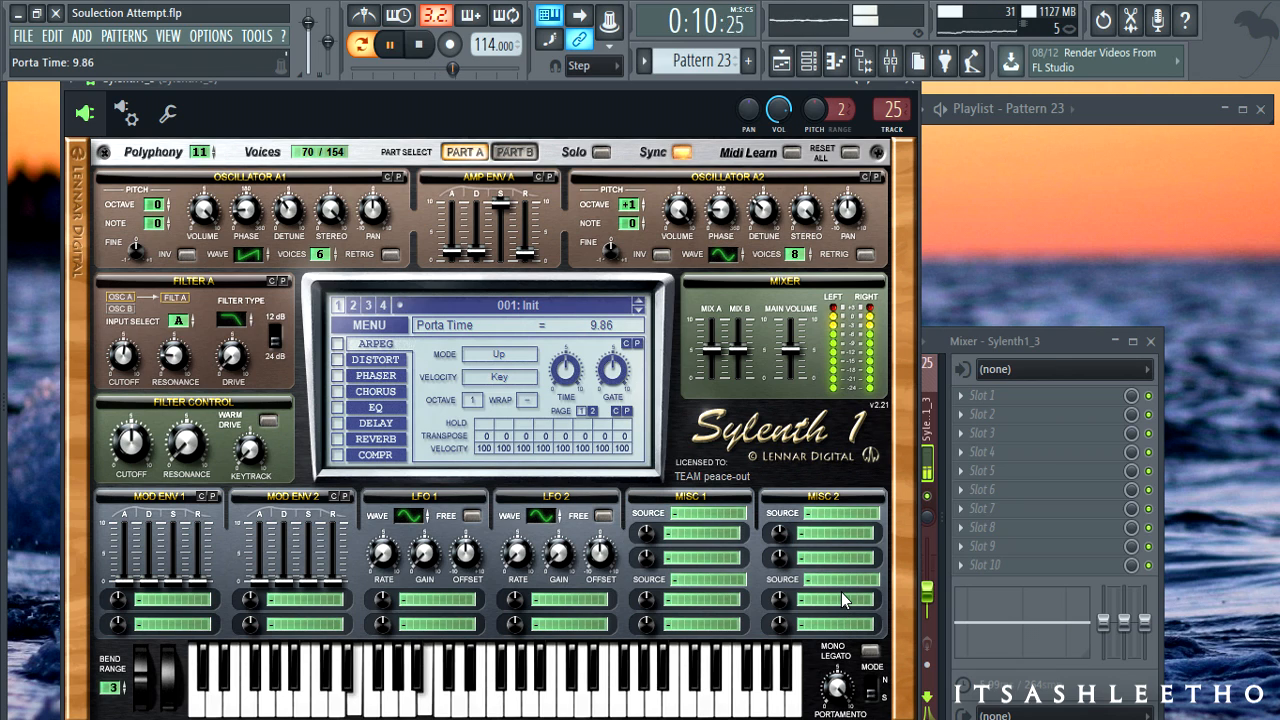
drag(841, 592, 840, 688)
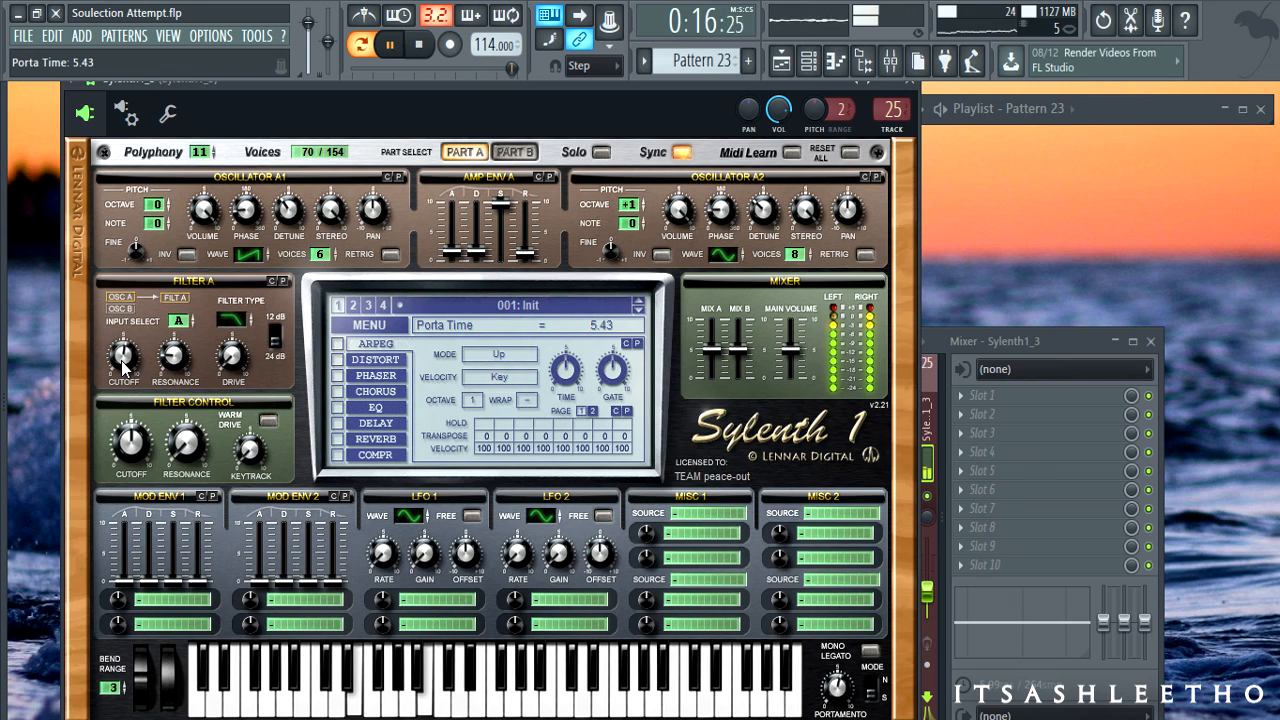
- Set Filter A cutoff near 139 Hz, raise Filter Control cutoff, and set resonance to 0.43
drag(121, 360, 121, 365)
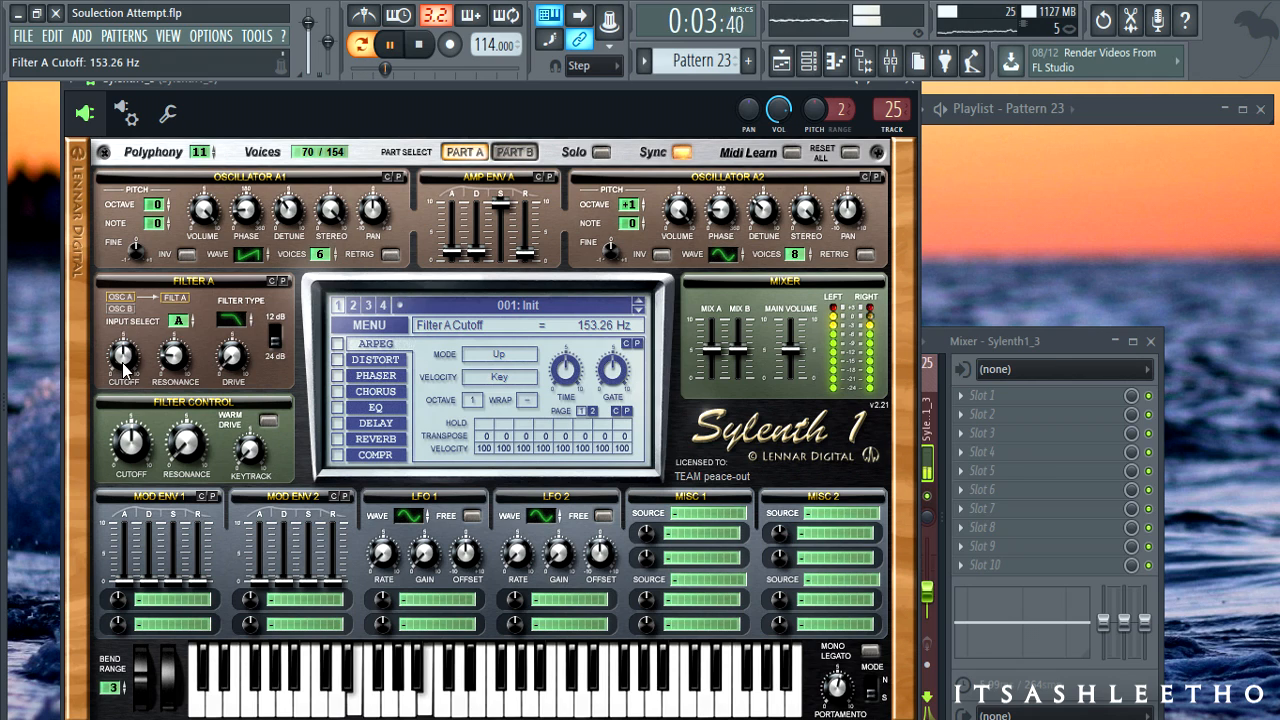
drag(135, 448, 135, 424)
drag(133, 355, 133, 358)
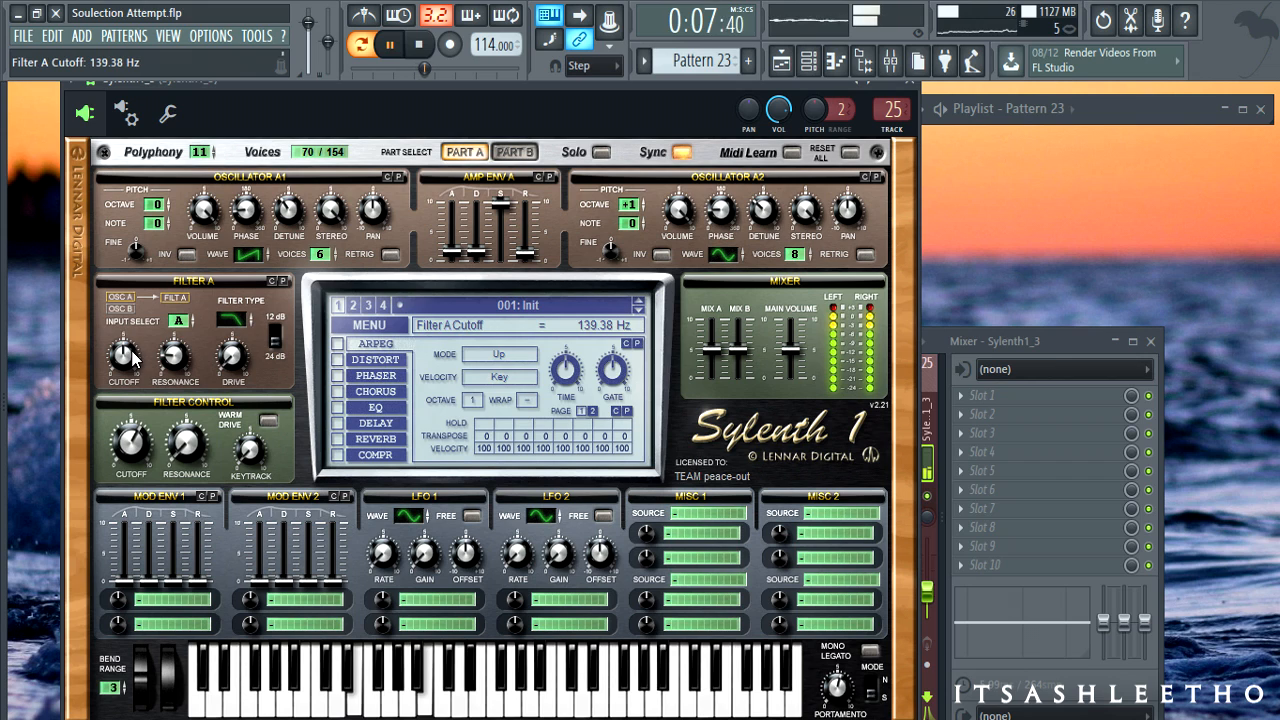
mouse_move(181, 452)
mouse_down()
mouse_move(190, 358)
mouse_move(184, 437)
mouse_up()
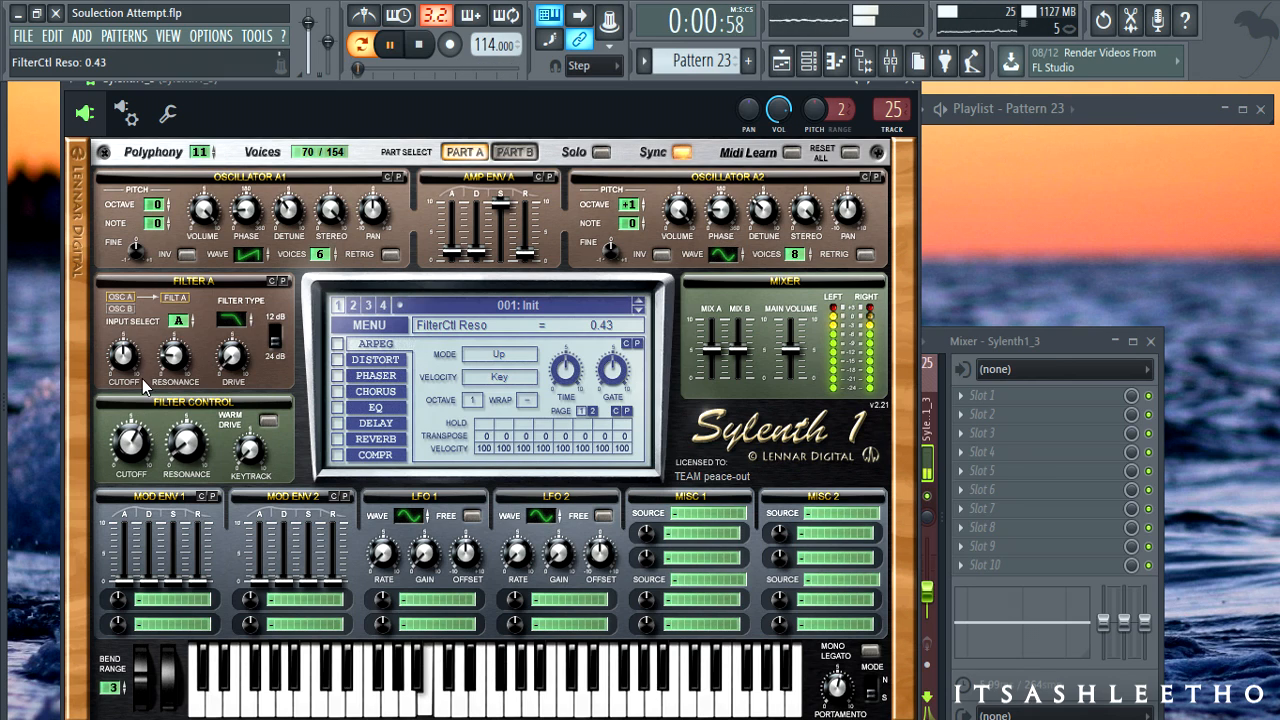
- Lower the Filter Control cutoff to 115.28 Hz and stop playback
mouse_move(136, 452)
mouse_down()
mouse_move(132, 529)
mouse_move(128, 412)
mouse_move(120, 443)
mouse_up()
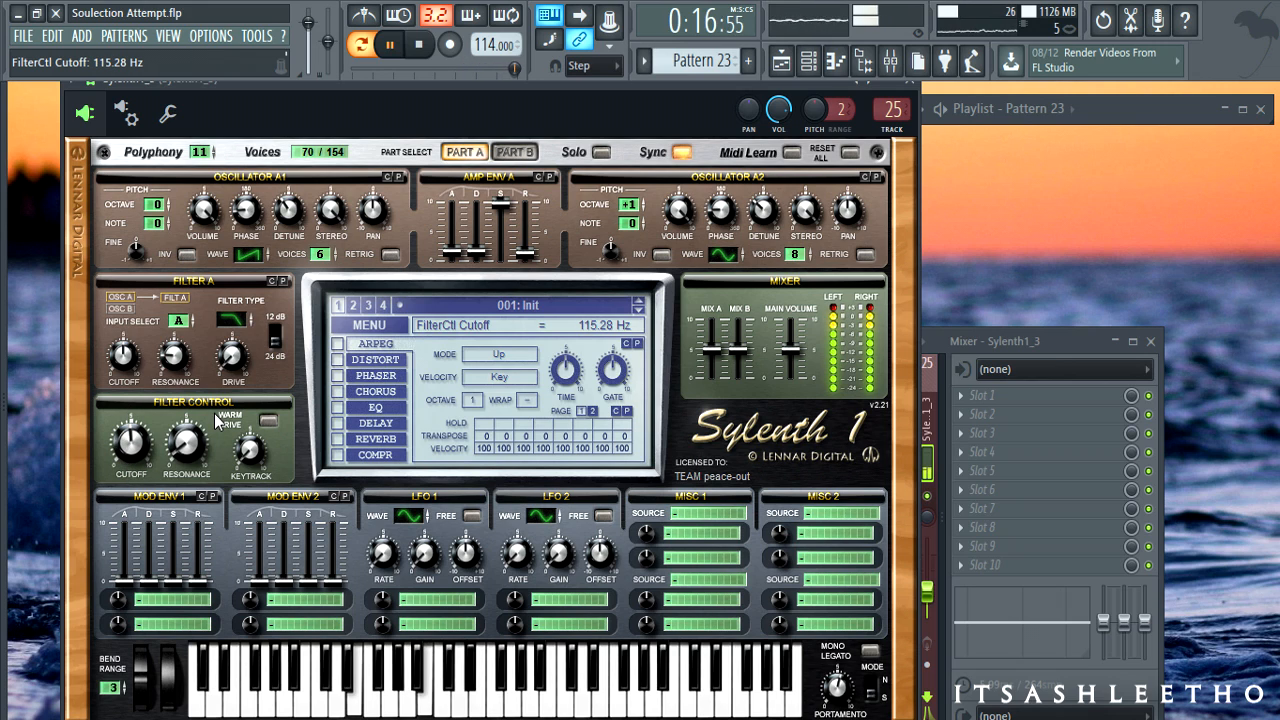
key(space)
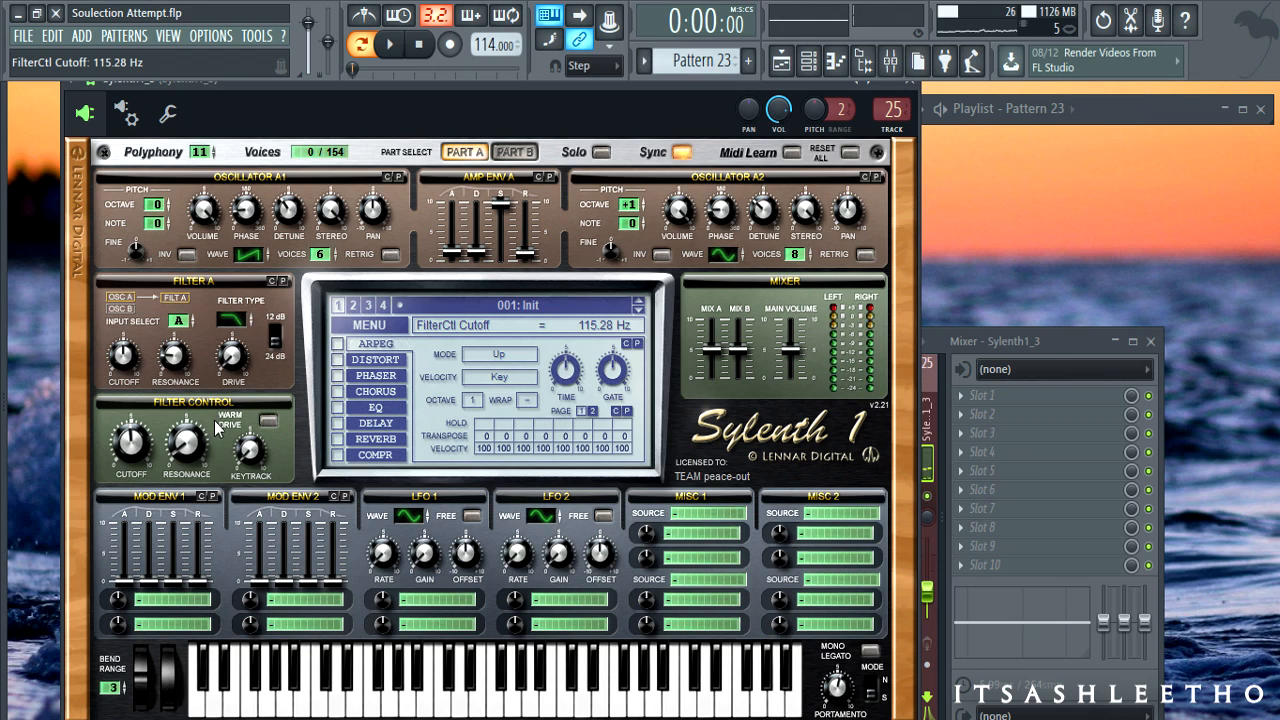
- Route LFO 1's mod slot to Cutoff AB with amount 10
click(441, 596)
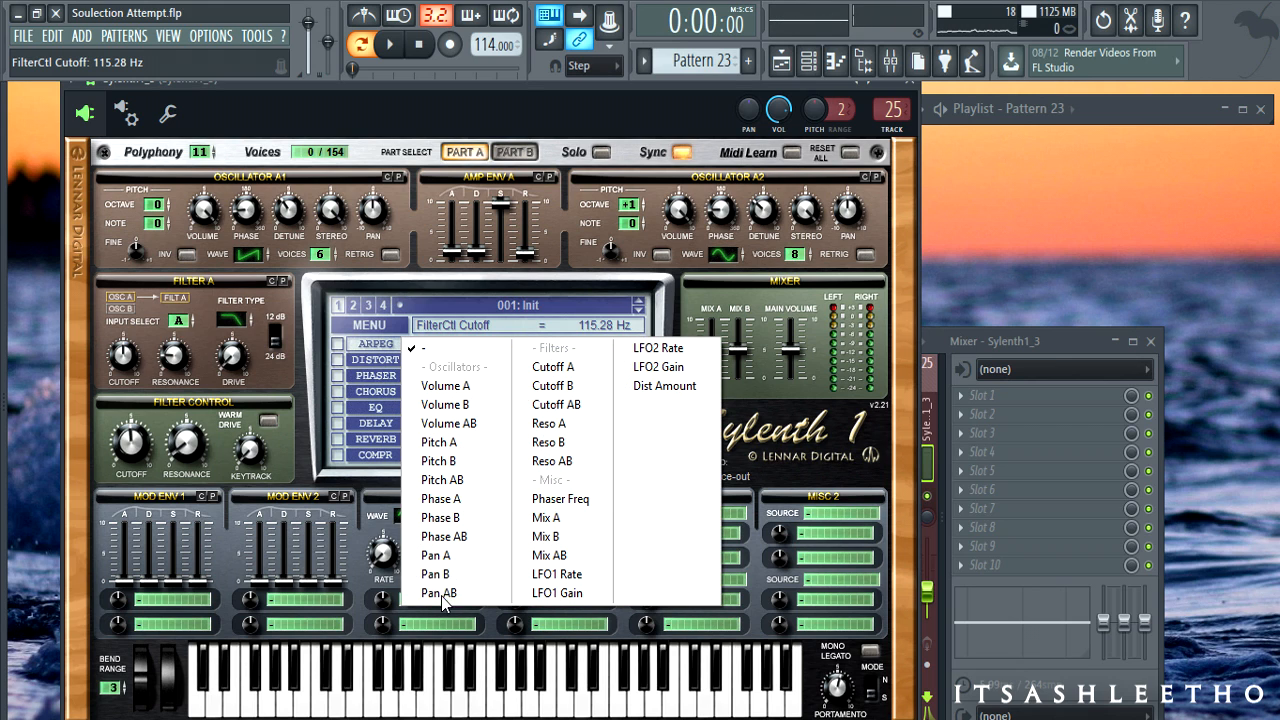
click(556, 408)
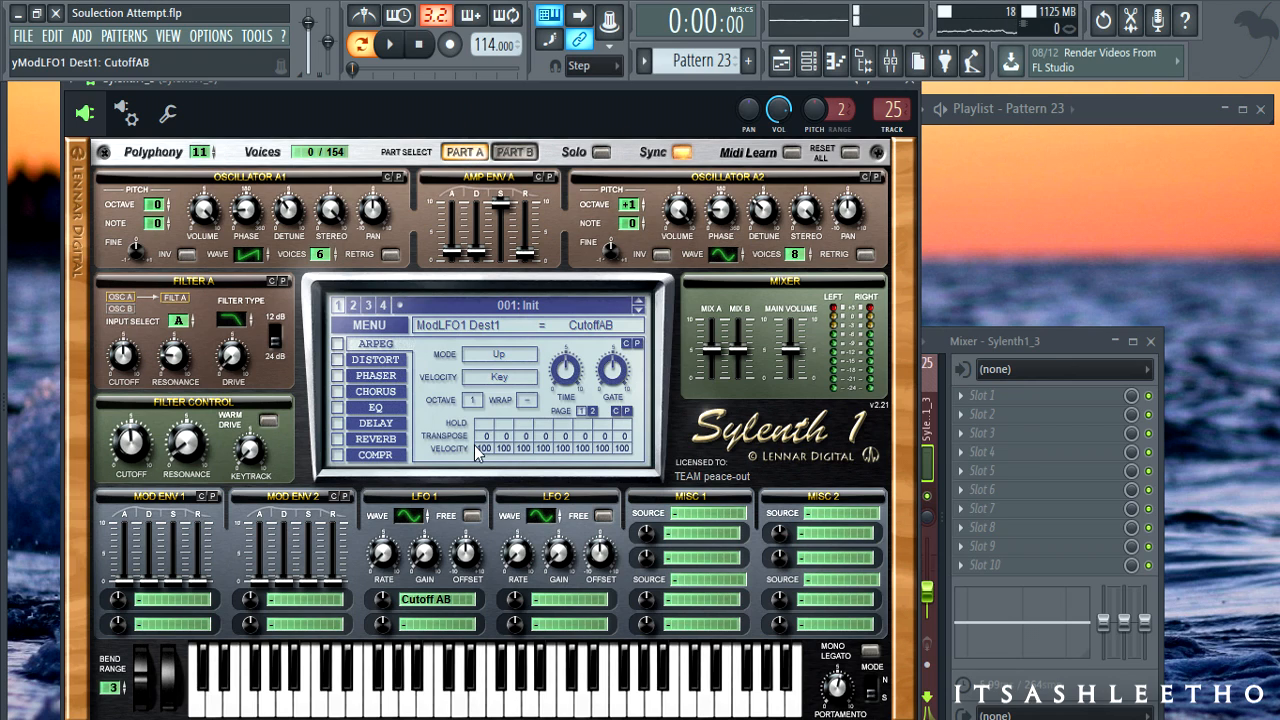
drag(385, 605, 386, 493)
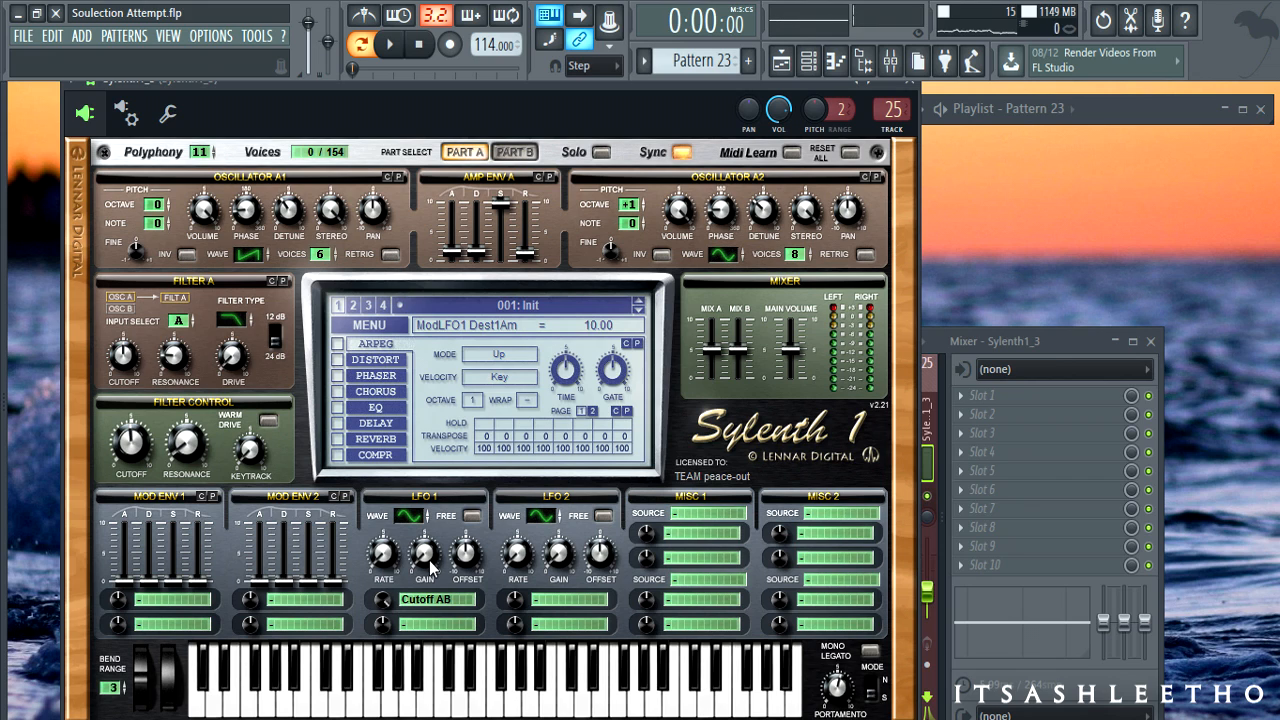
- Start playback and adjust LFO 1 gain and rate, ending at 1/1T
key(space)
drag(388, 553, 387, 516)
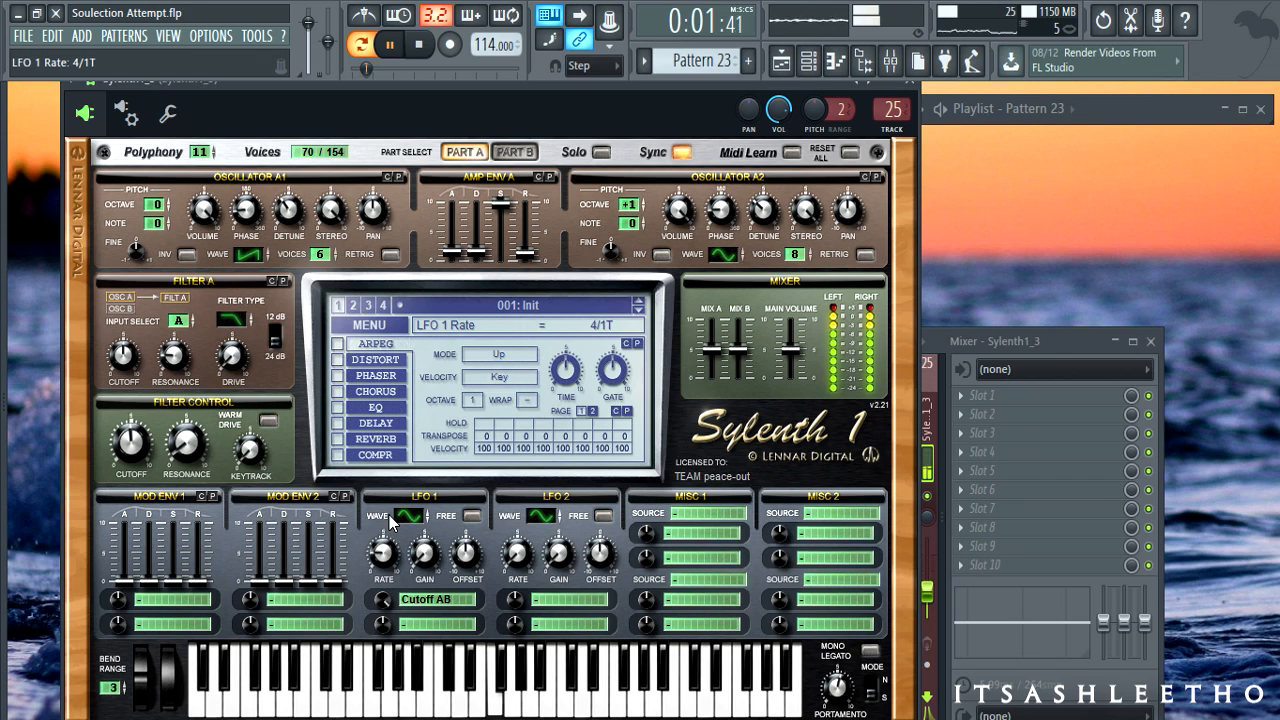
click(434, 559)
drag(434, 566, 443, 440)
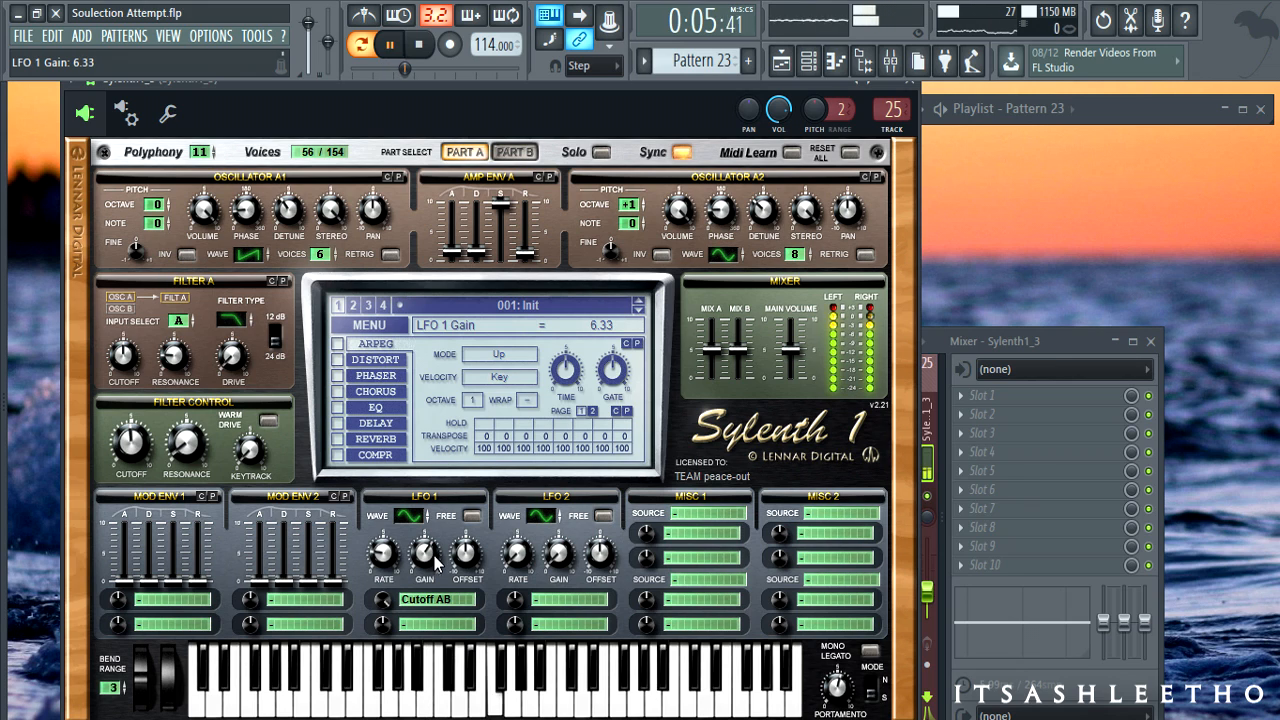
drag(391, 552, 394, 467)
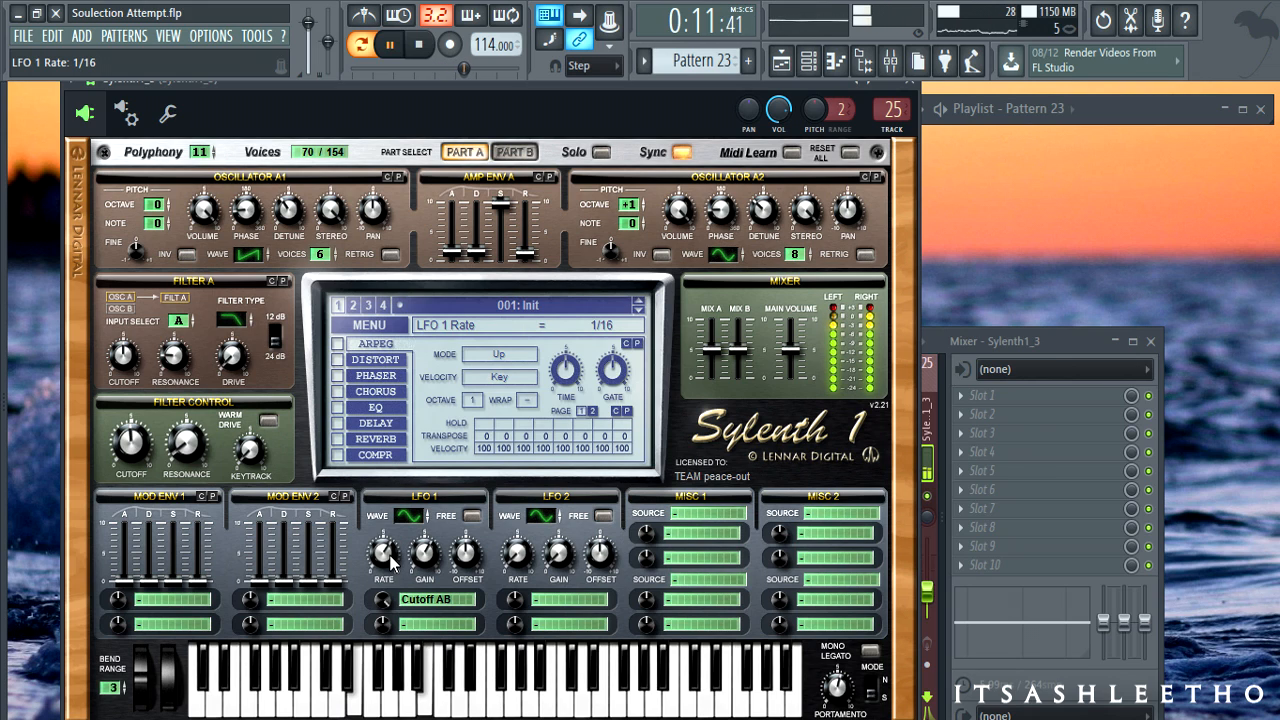
drag(391, 563, 390, 623)
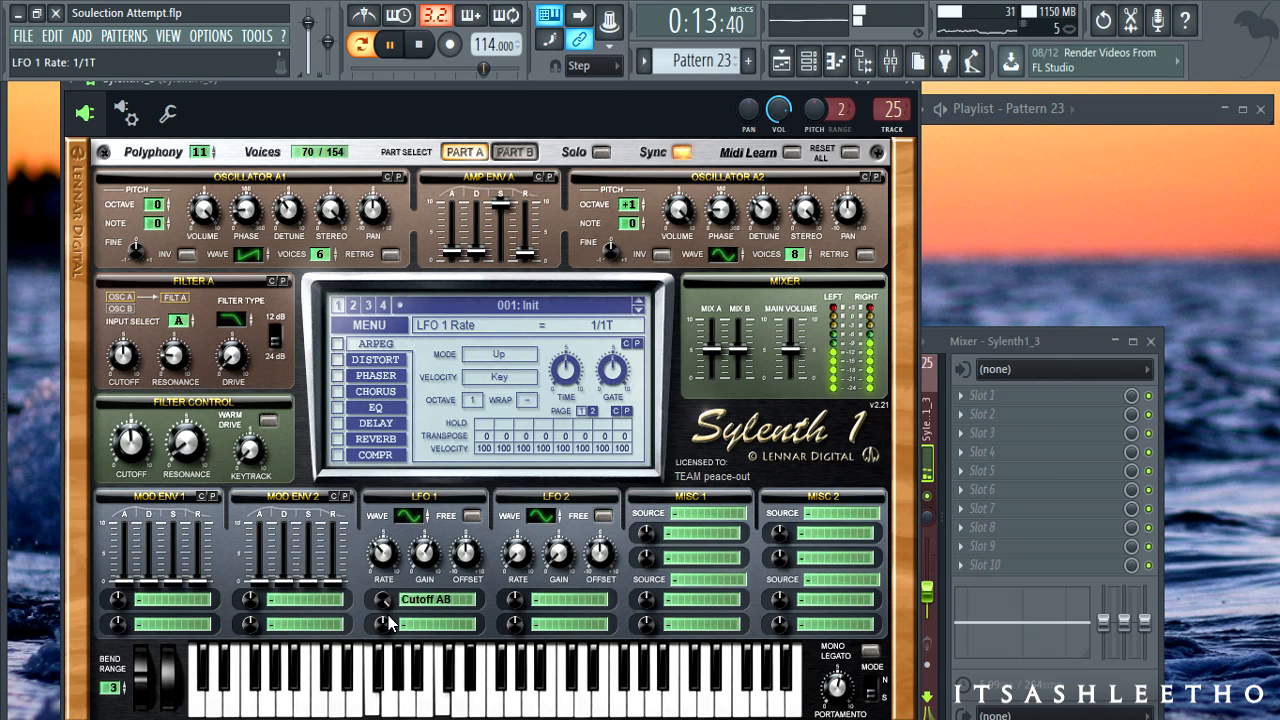
- Lower Filter A cutoff to about 59 Hz and raise Filter A resonance to 2.62
mouse_move(124, 358)
mouse_down()
mouse_move(130, 388)
mouse_move(133, 374)
mouse_up()
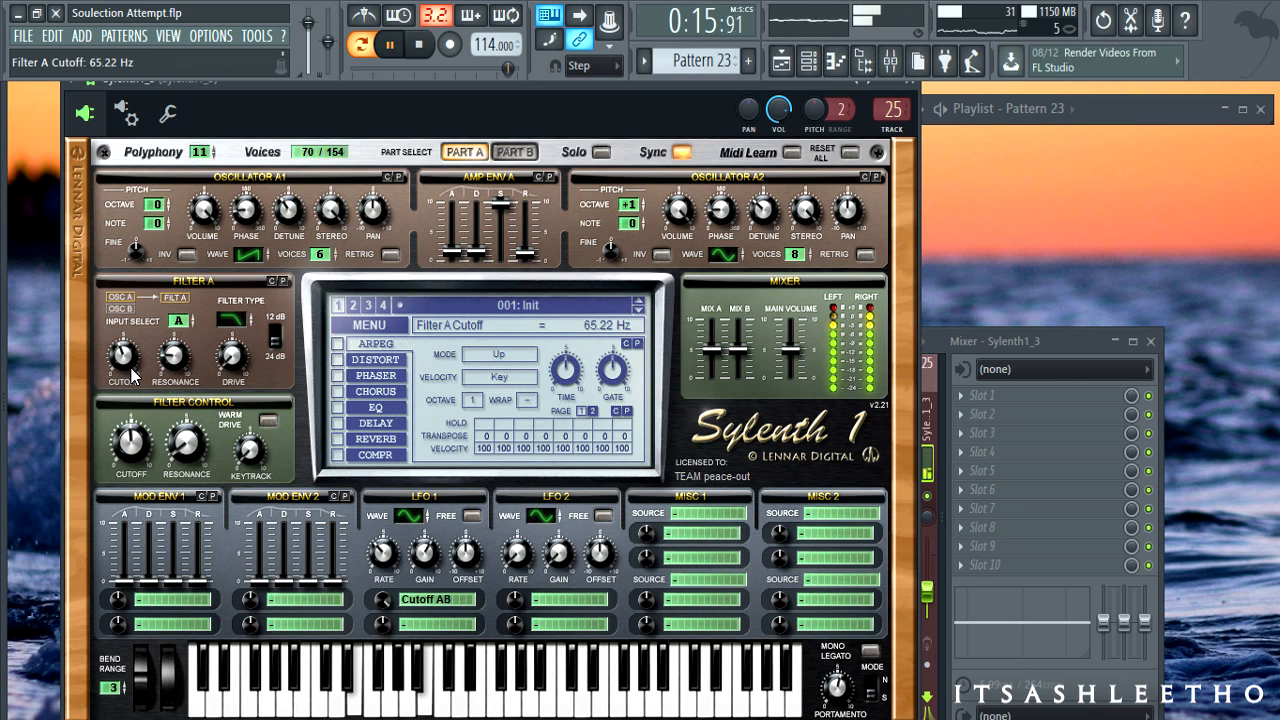
click(144, 449)
click(186, 339)
drag(187, 337, 187, 328)
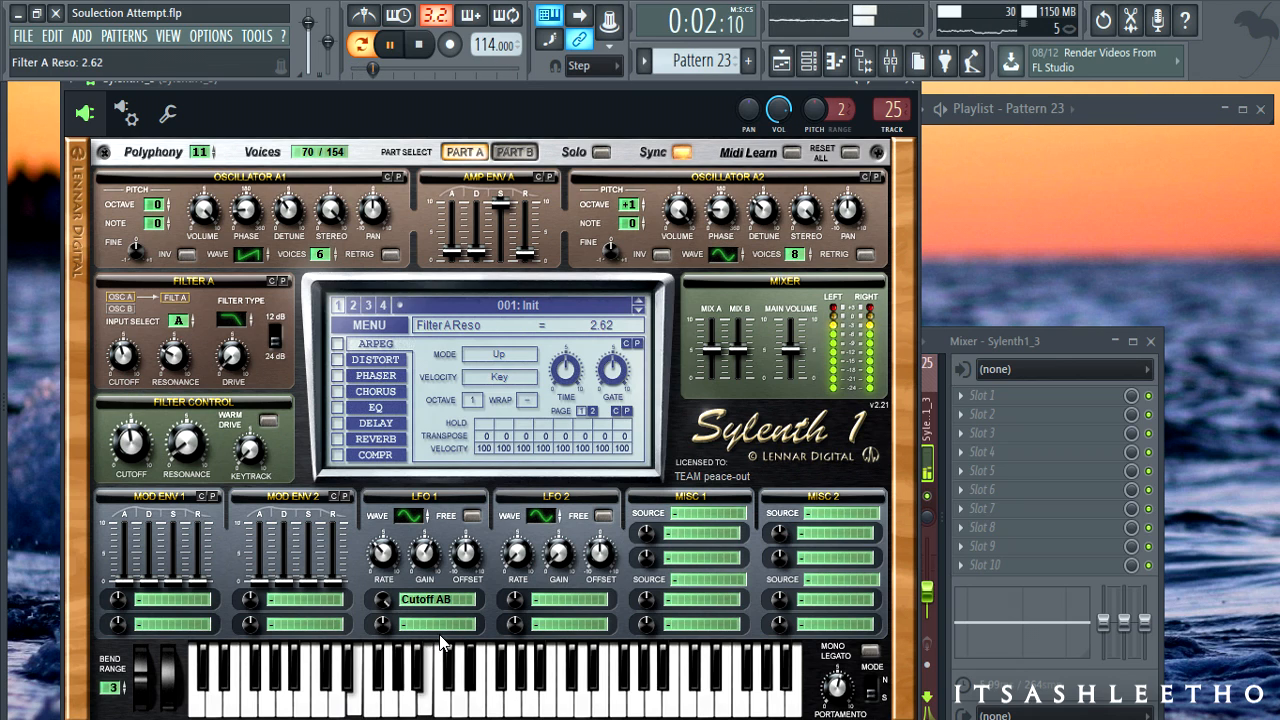
- Review LFO, cutoff and portamento values, shorten Amp Env A attack to 1.03, and stop playback
click(381, 574)
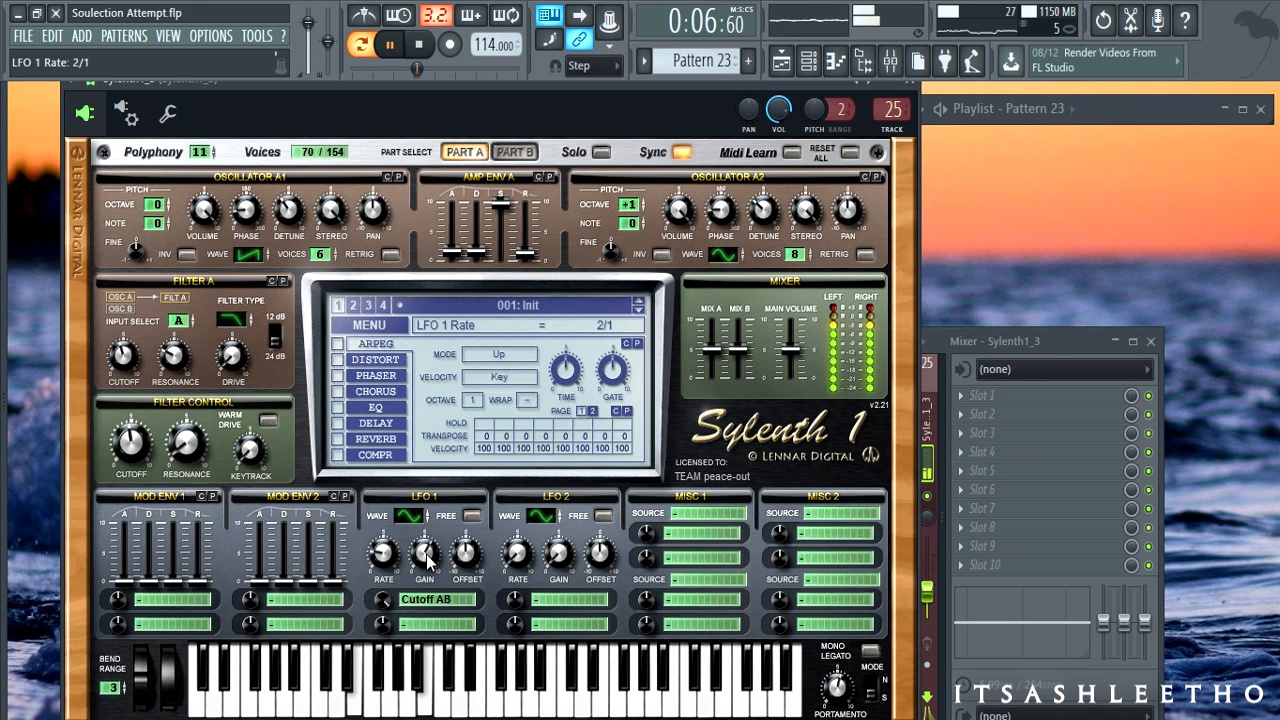
click(425, 556)
click(121, 362)
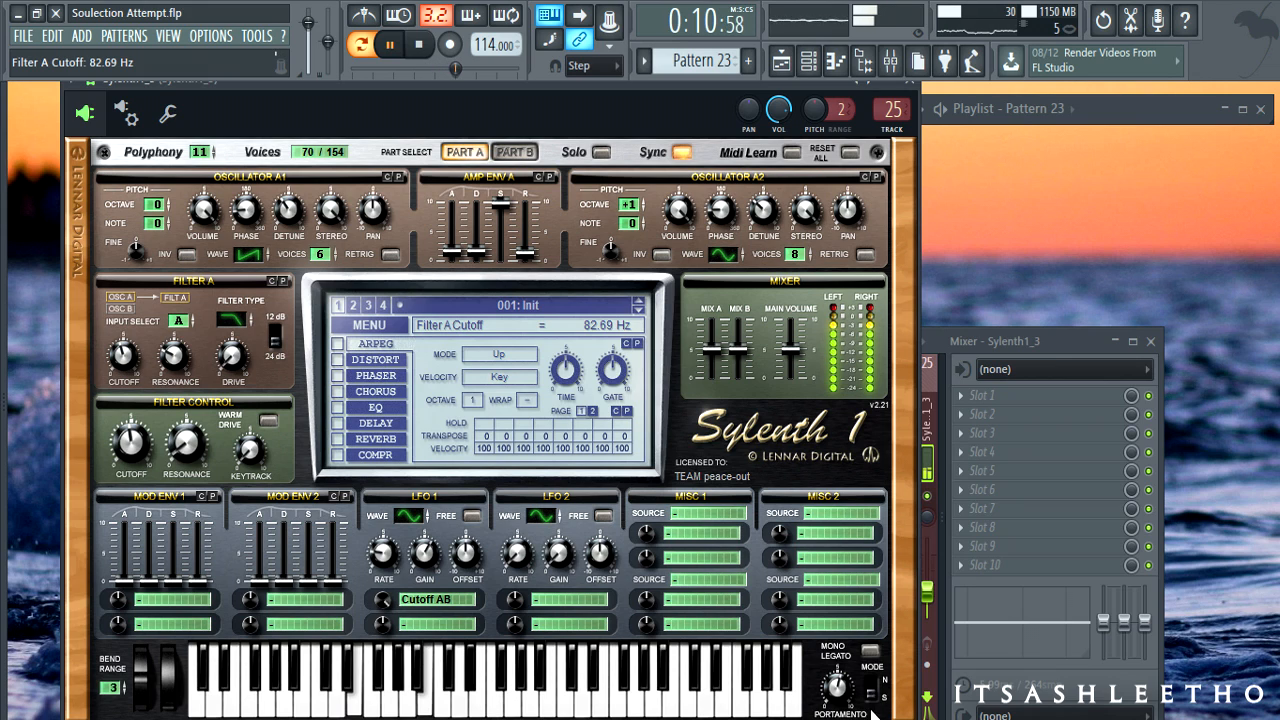
click(845, 684)
drag(456, 252, 457, 258)
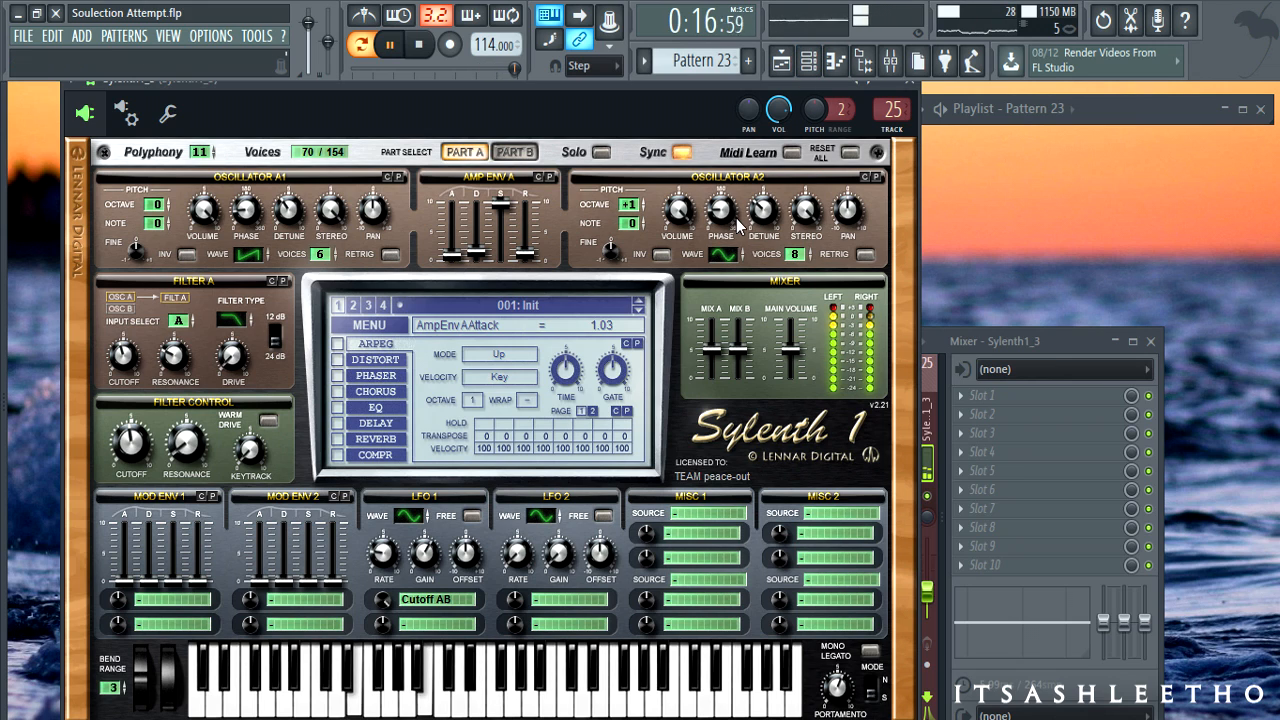
key(space)
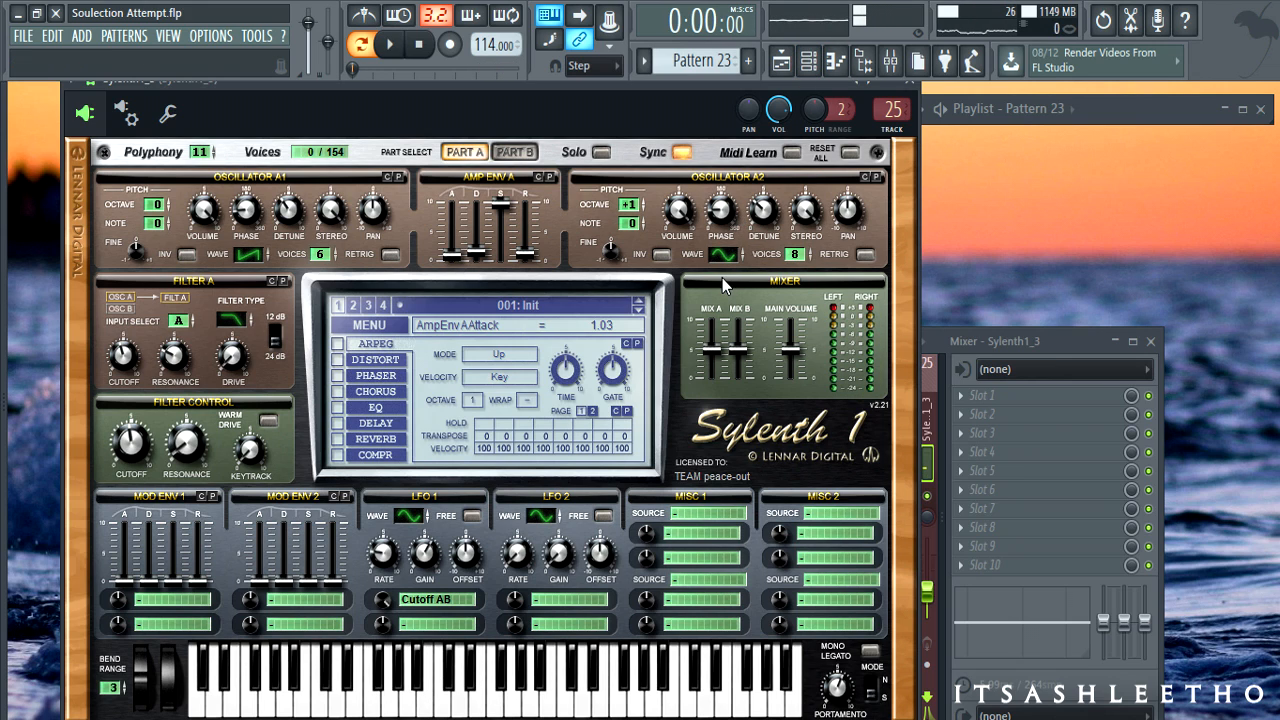
- Bring the Playlist to the front and maximize it to fill the screen
click(778, 66)
click(779, 70)
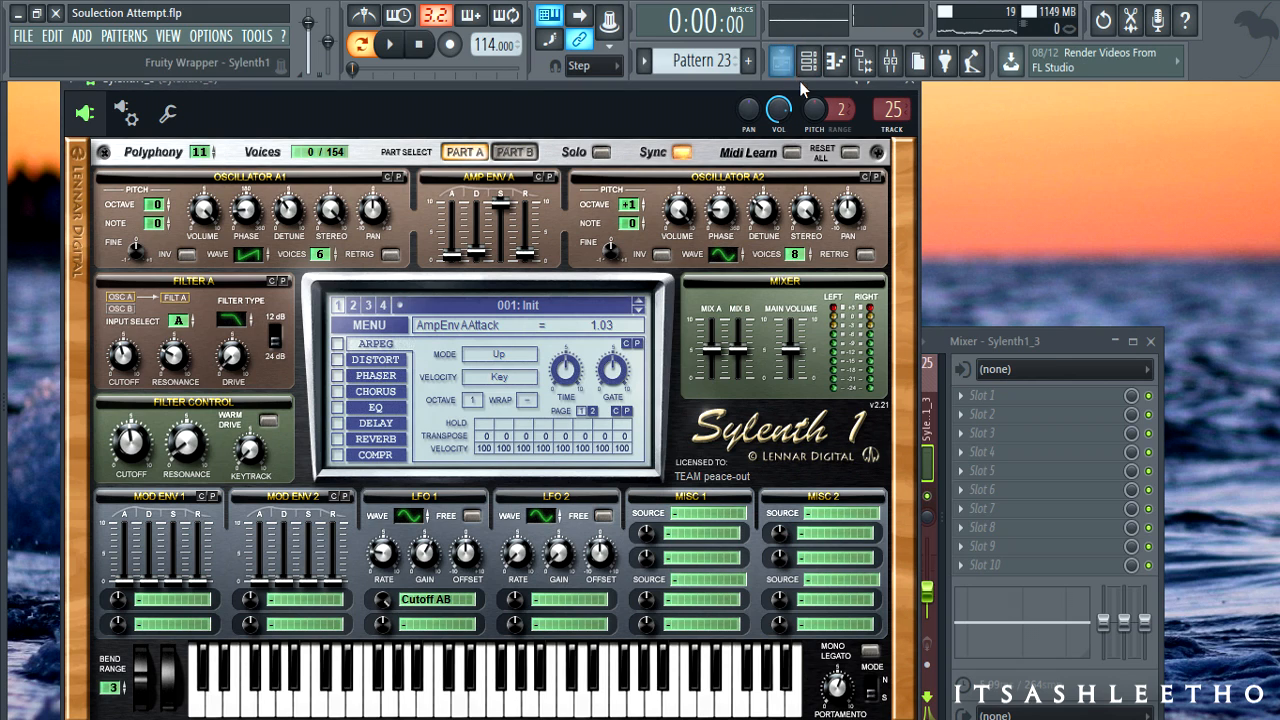
click(781, 68)
click(1242, 110)
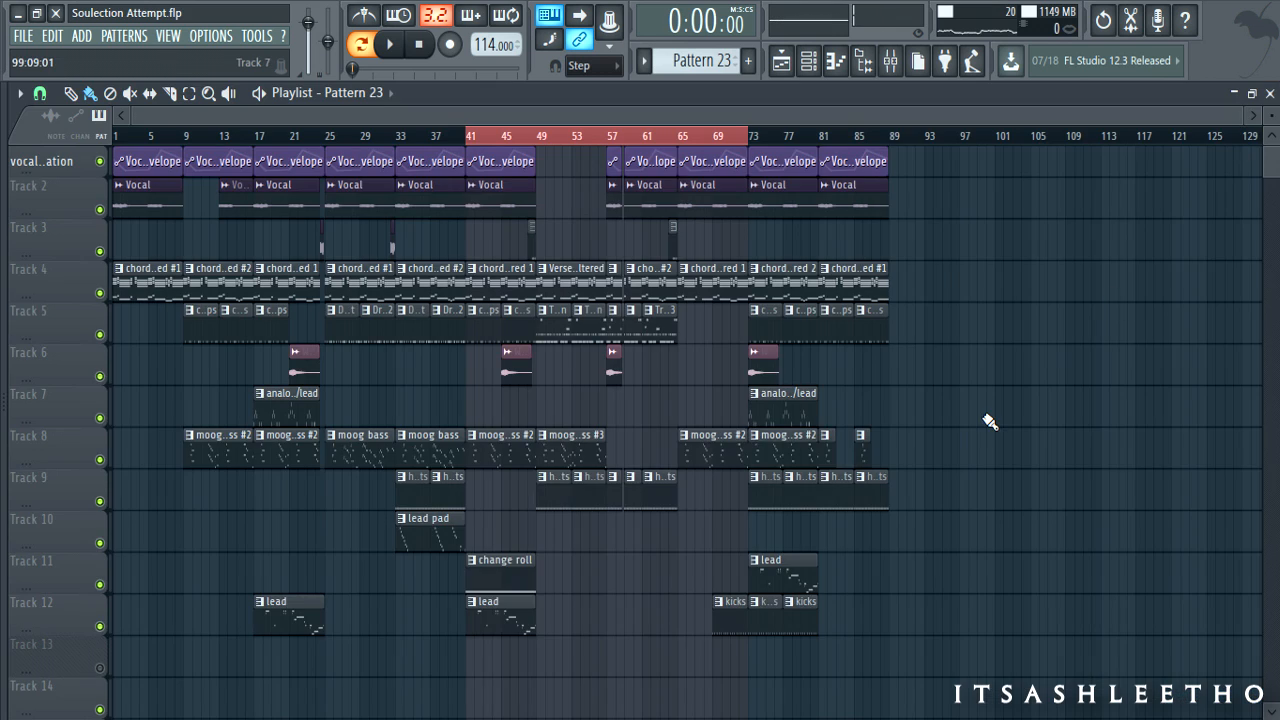
- Paint Pattern 23 clips at bars 41, 49, 57 and 65 on Track 13, unmute it, and deselect
click(524, 672)
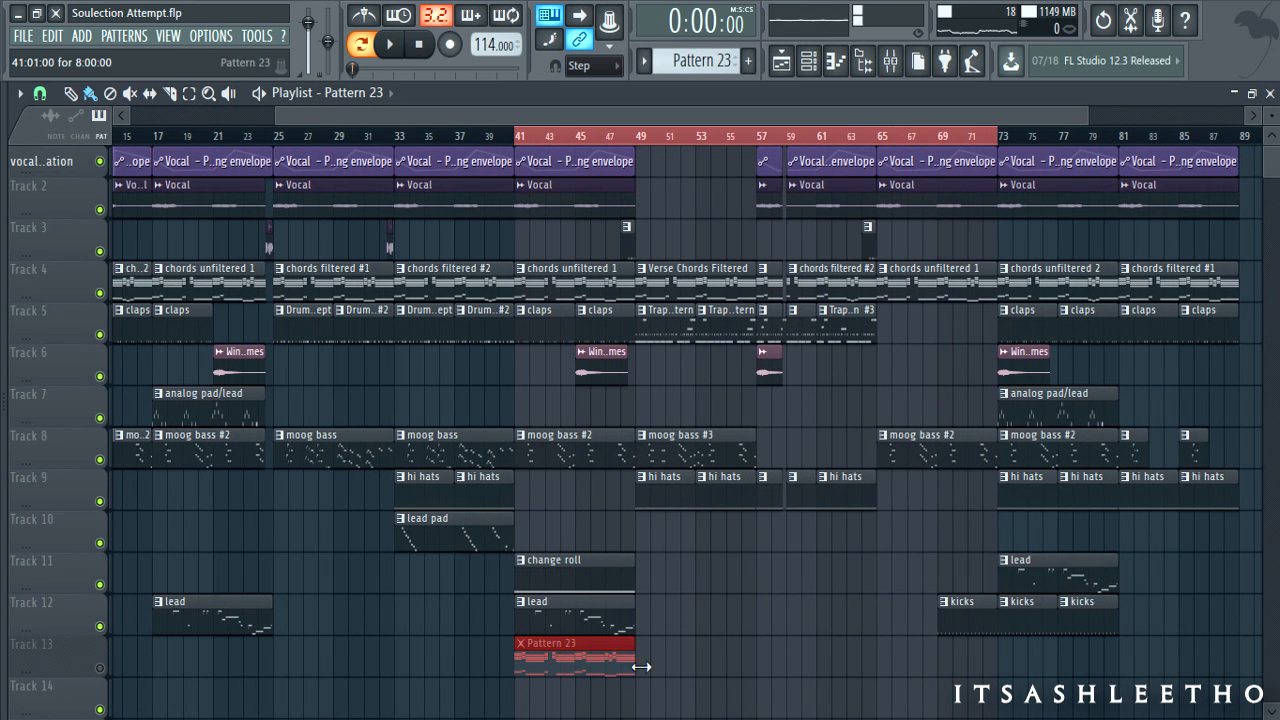
click(660, 666)
click(772, 667)
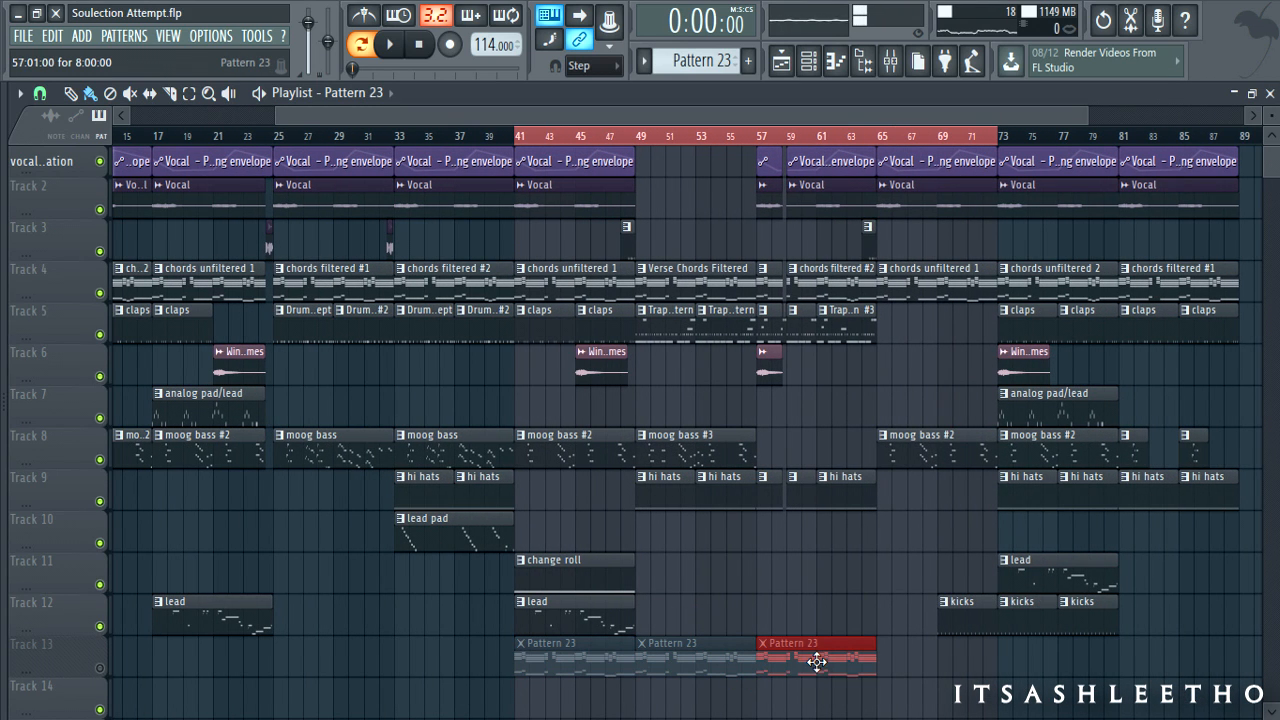
click(888, 668)
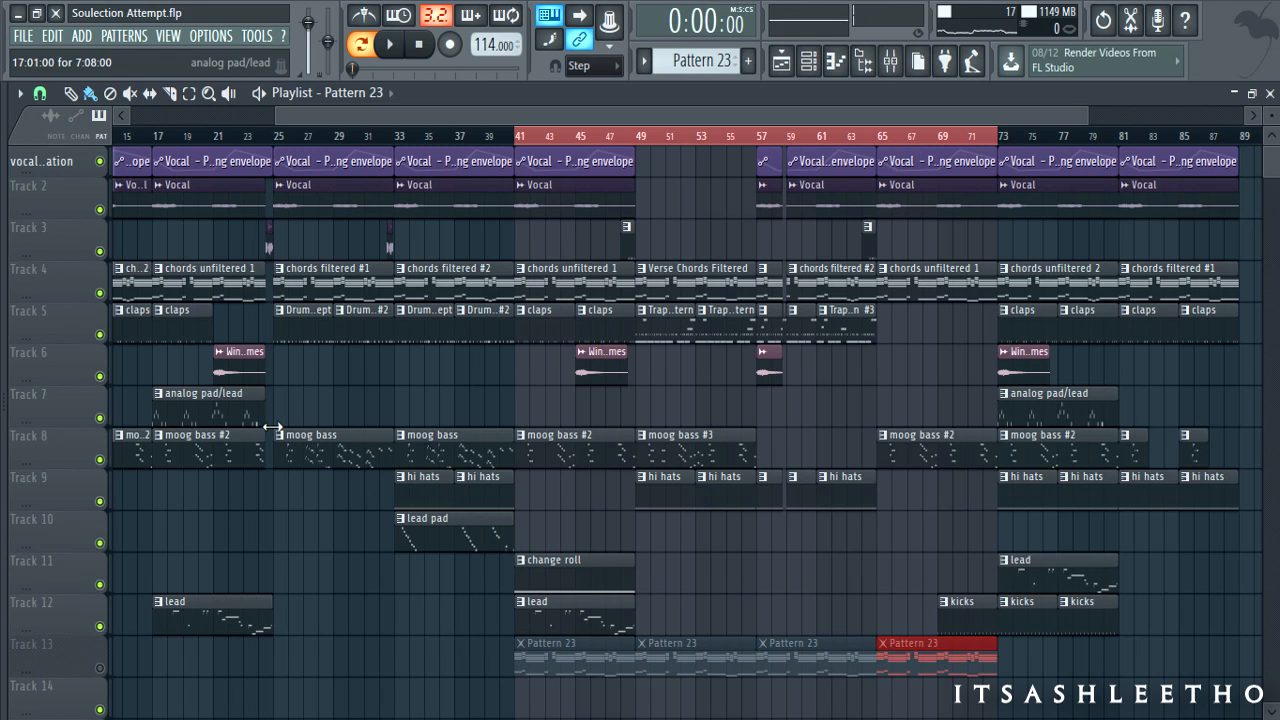
click(101, 668)
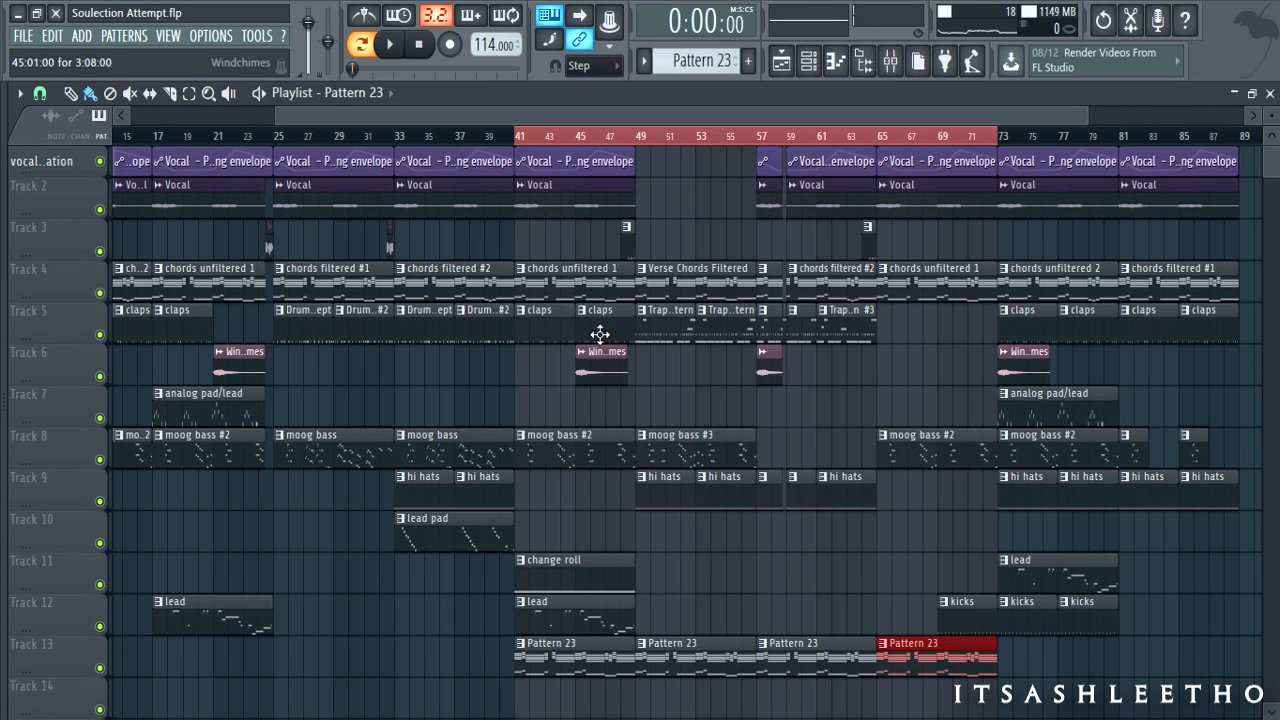
key(ctrl+d)
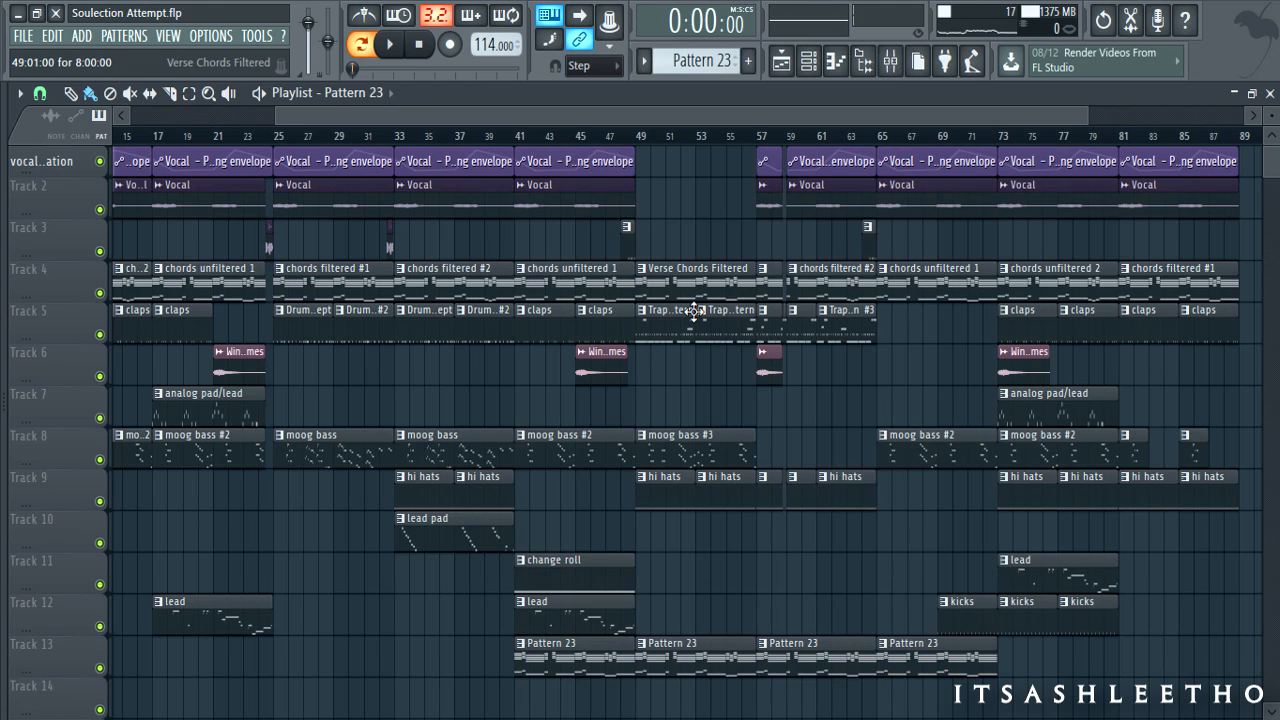
- Delete the chords unfiltered 1 clip at bar 41, play from bar 41, and remove Pattern 23 clips at bars 49 and 57
right_click(591, 286)
click(517, 136)
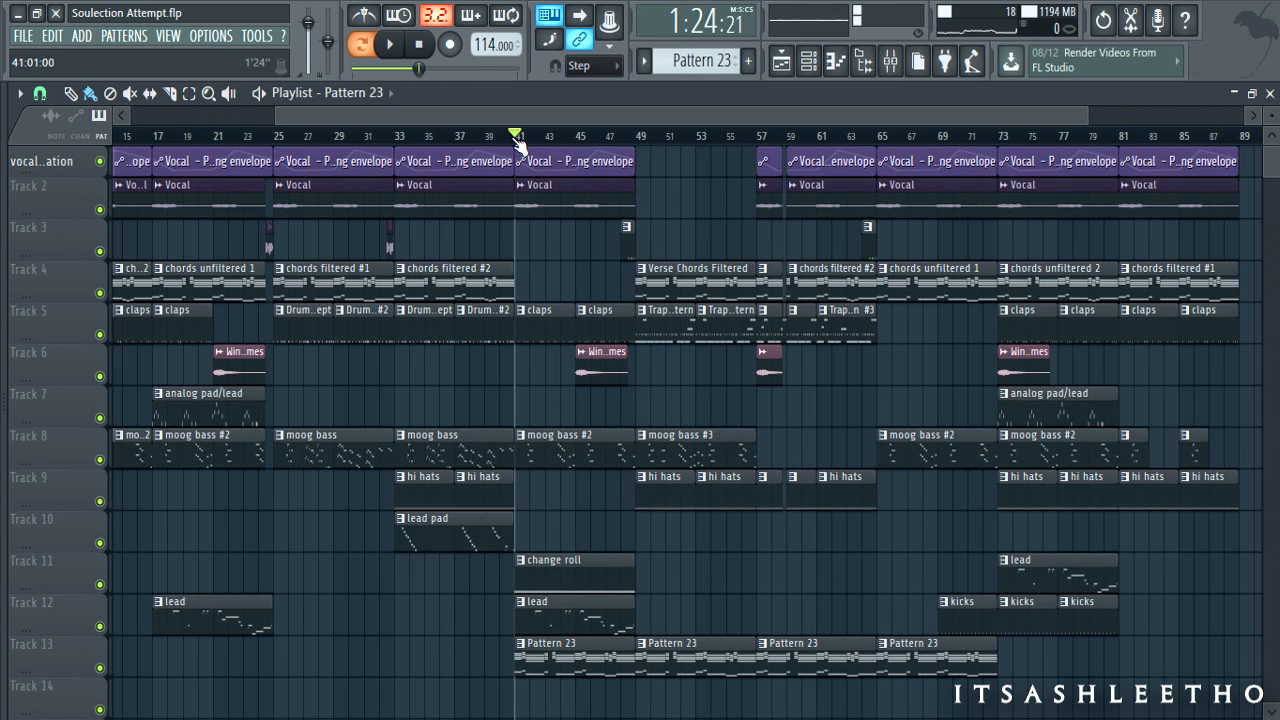
key(space)
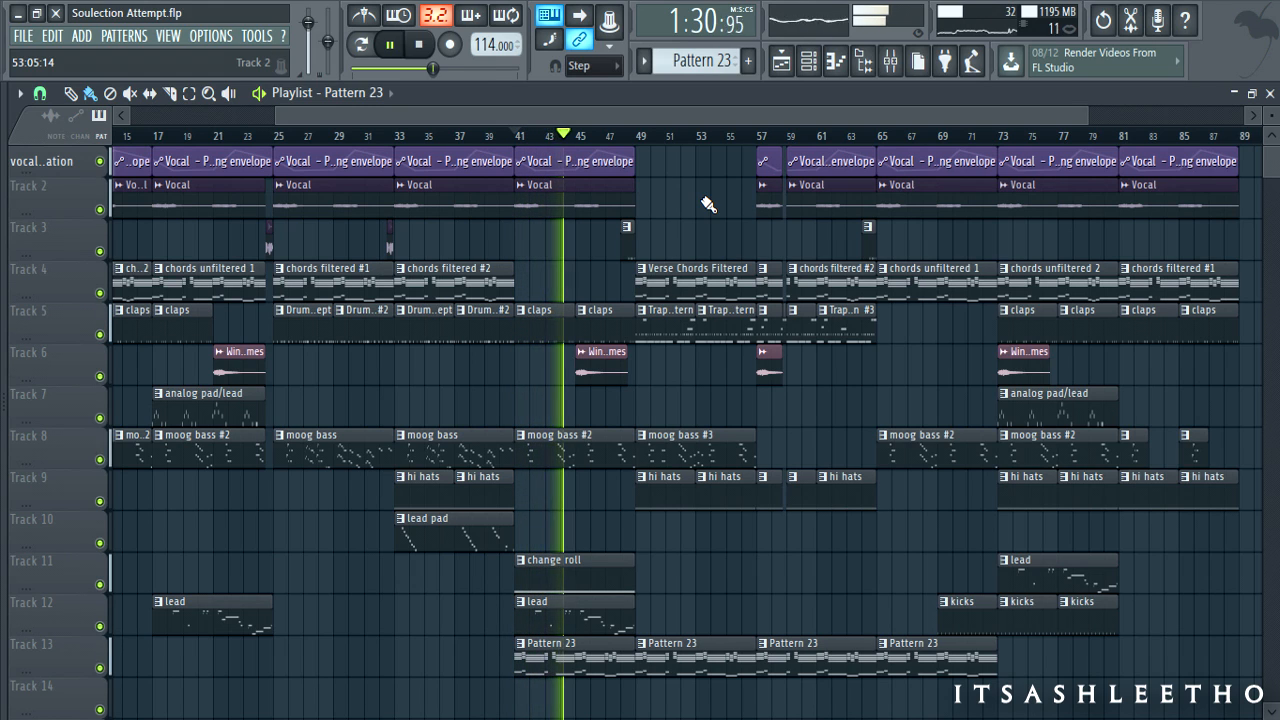
right_click(716, 666)
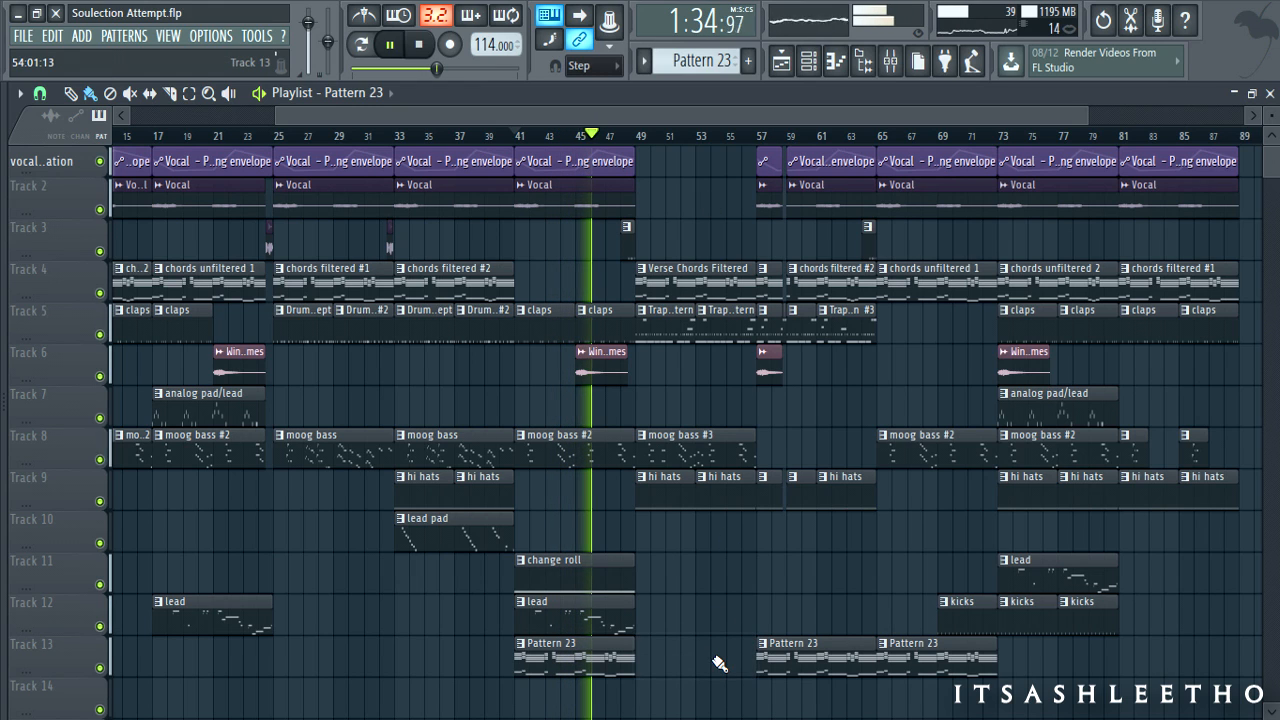
right_click(827, 665)
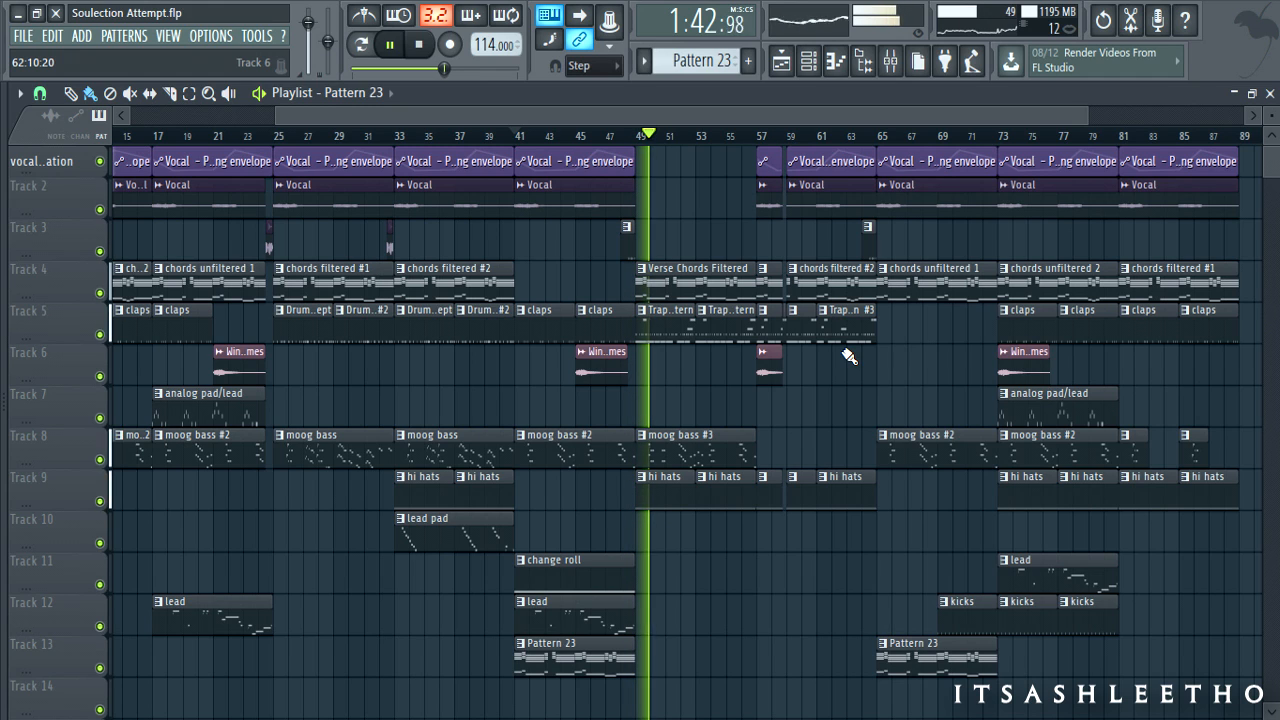
- Make Verse Chords Filtered active, view Chords #3's Sylenth1 from the Channel rack, then return to the Playlist
click(746, 278)
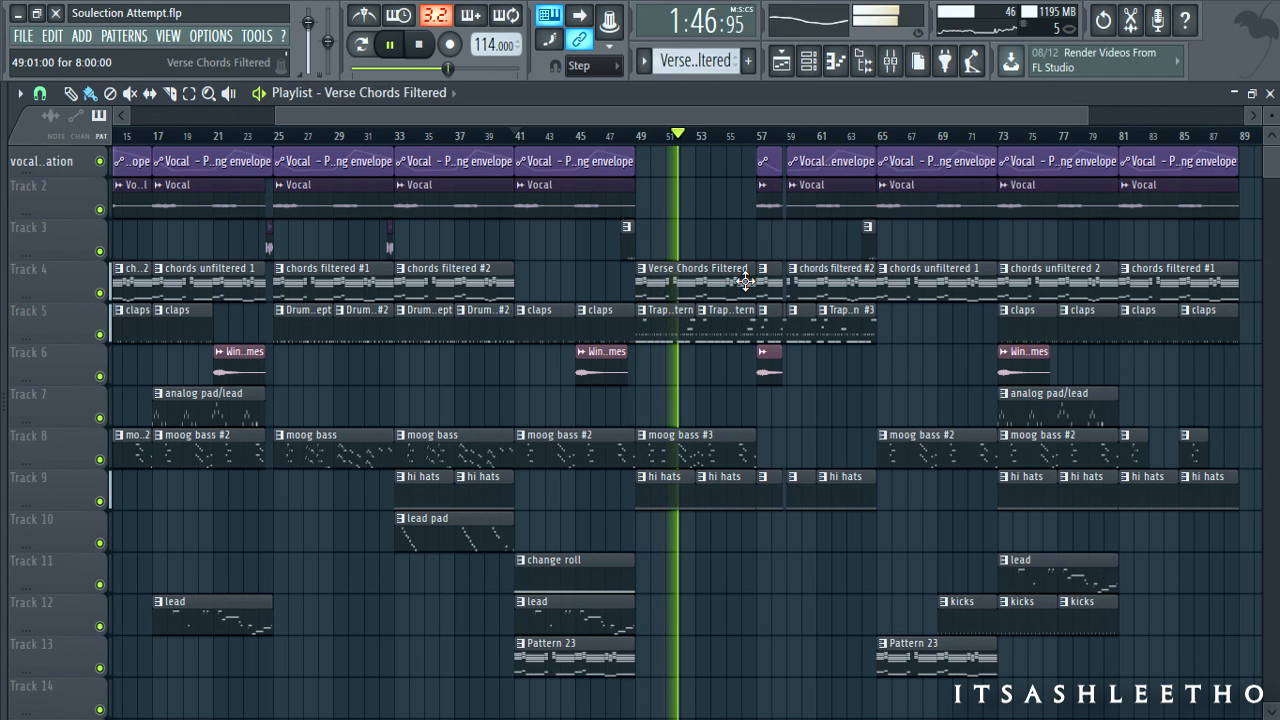
click(808, 62)
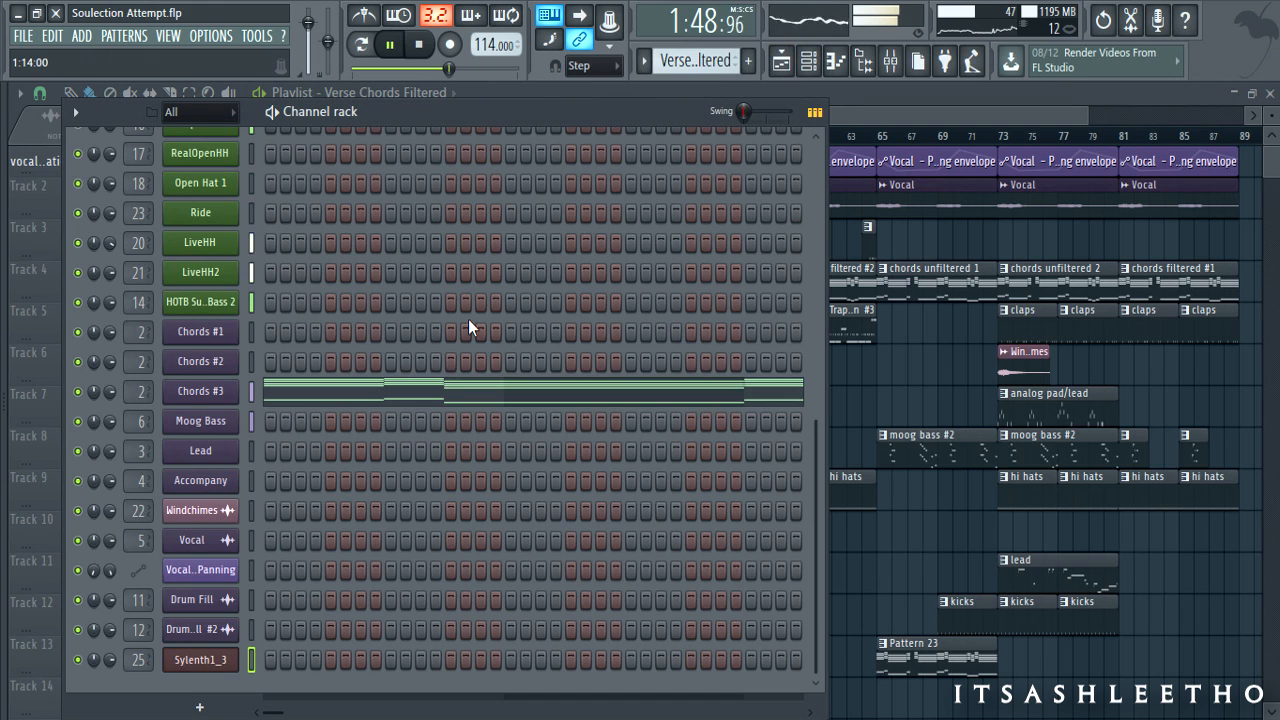
scroll(470, 322, up, 3)
scroll(470, 319, down, 3)
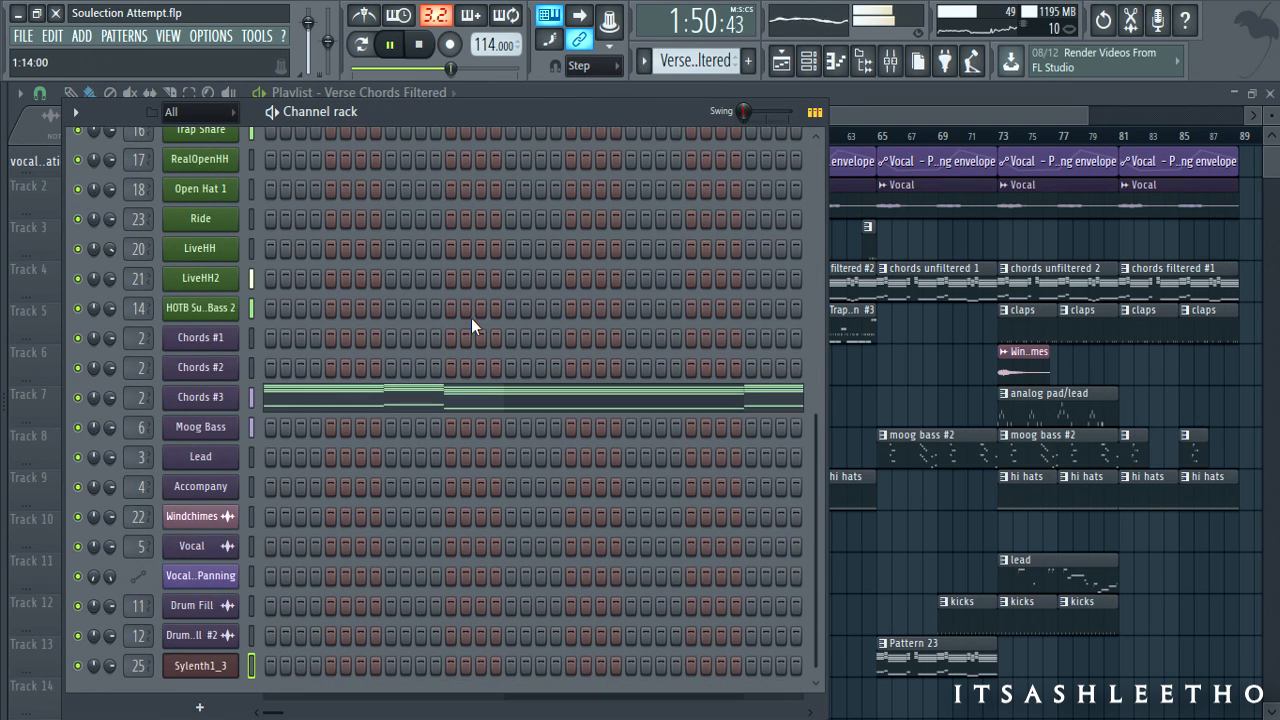
click(219, 398)
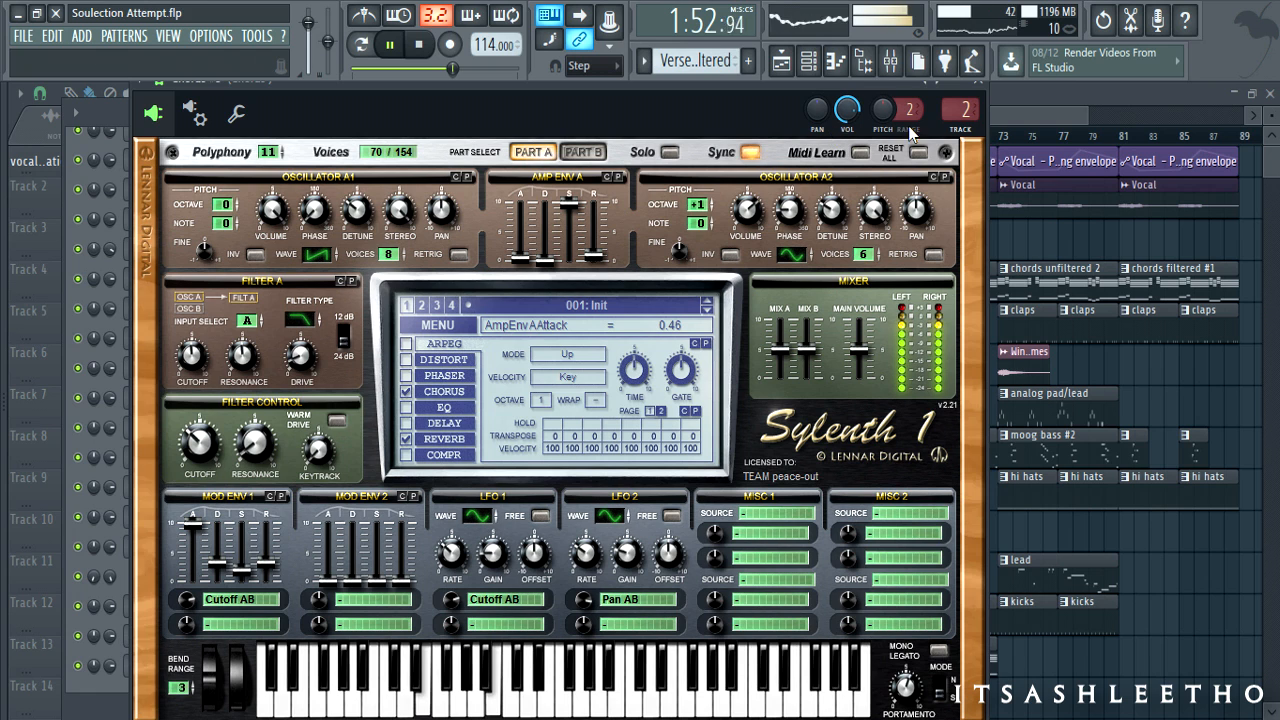
click(977, 90)
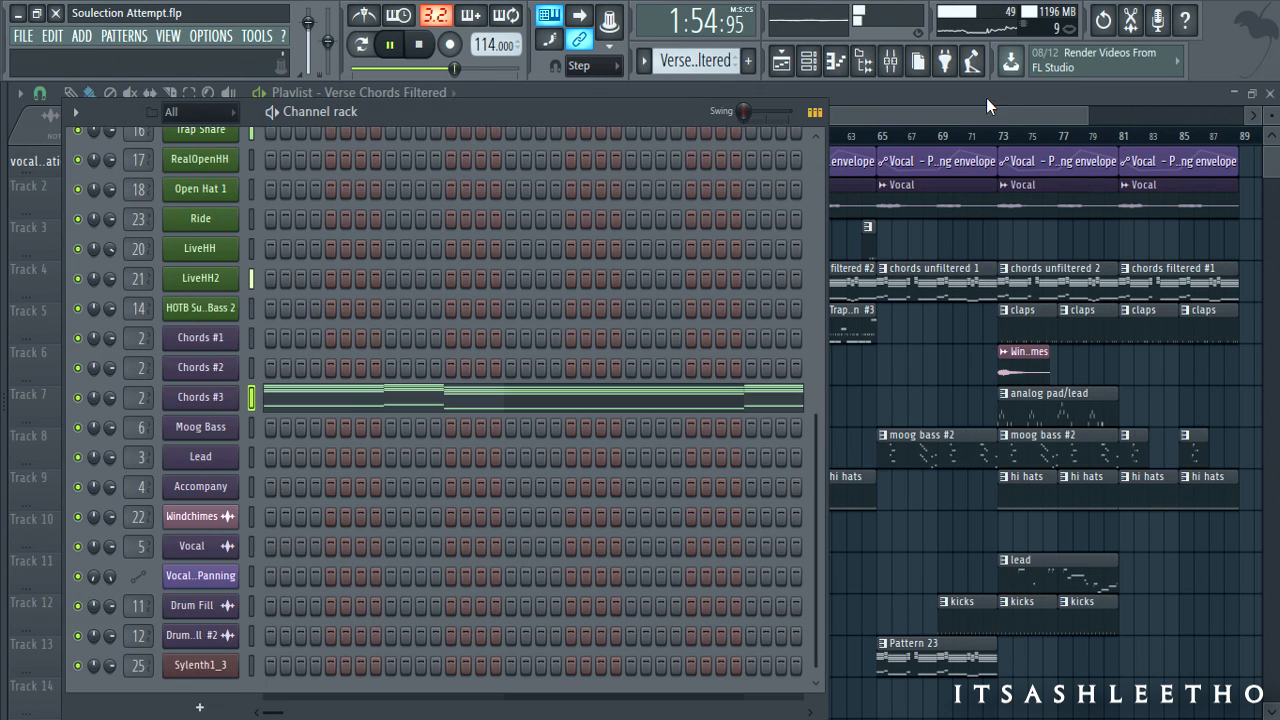
click(1004, 112)
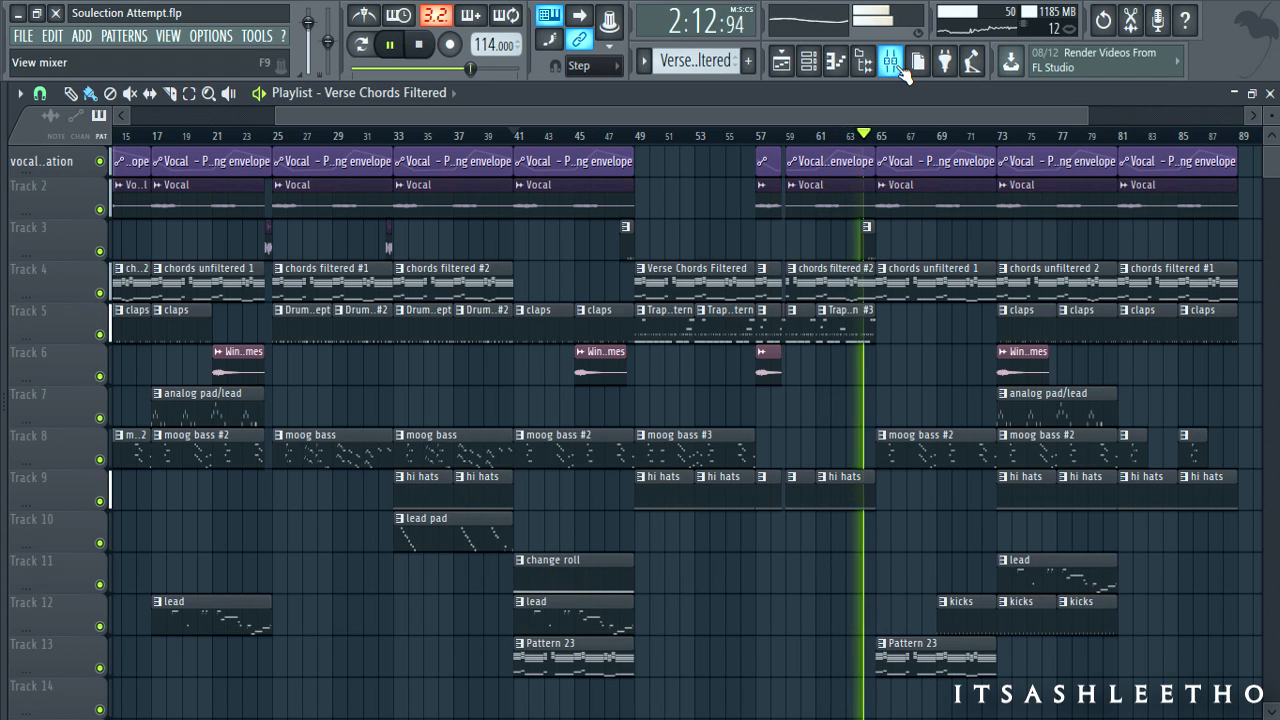
- Stop playback and inspect mixer inserts Sylenth1_3 and Chords before returning to the Playlist
key(space)
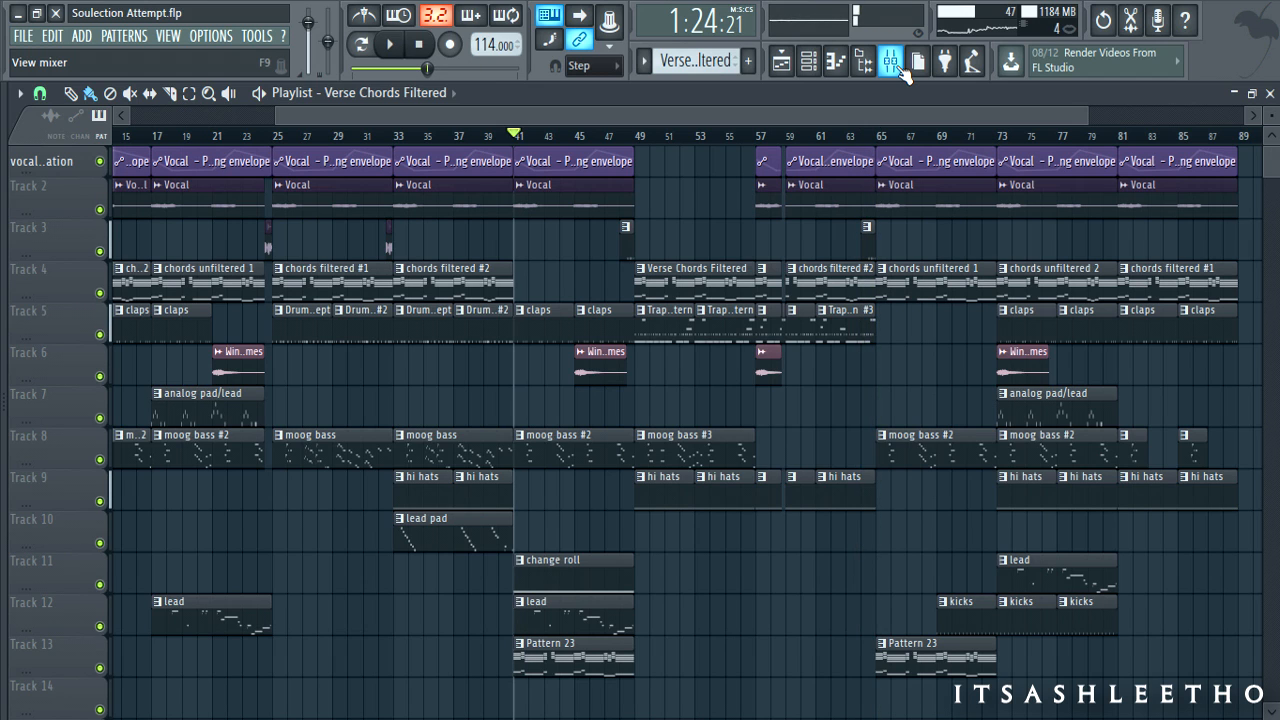
click(901, 71)
scroll(851, 441, down, 4)
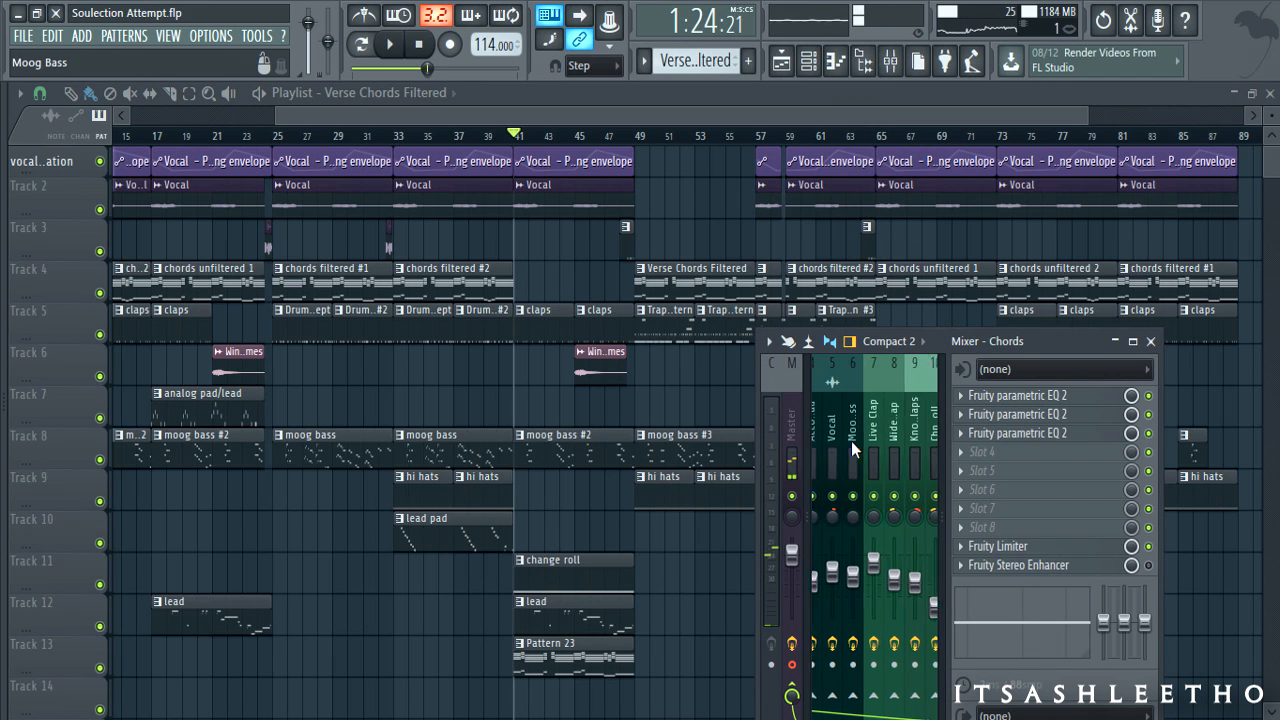
scroll(851, 441, down, 6)
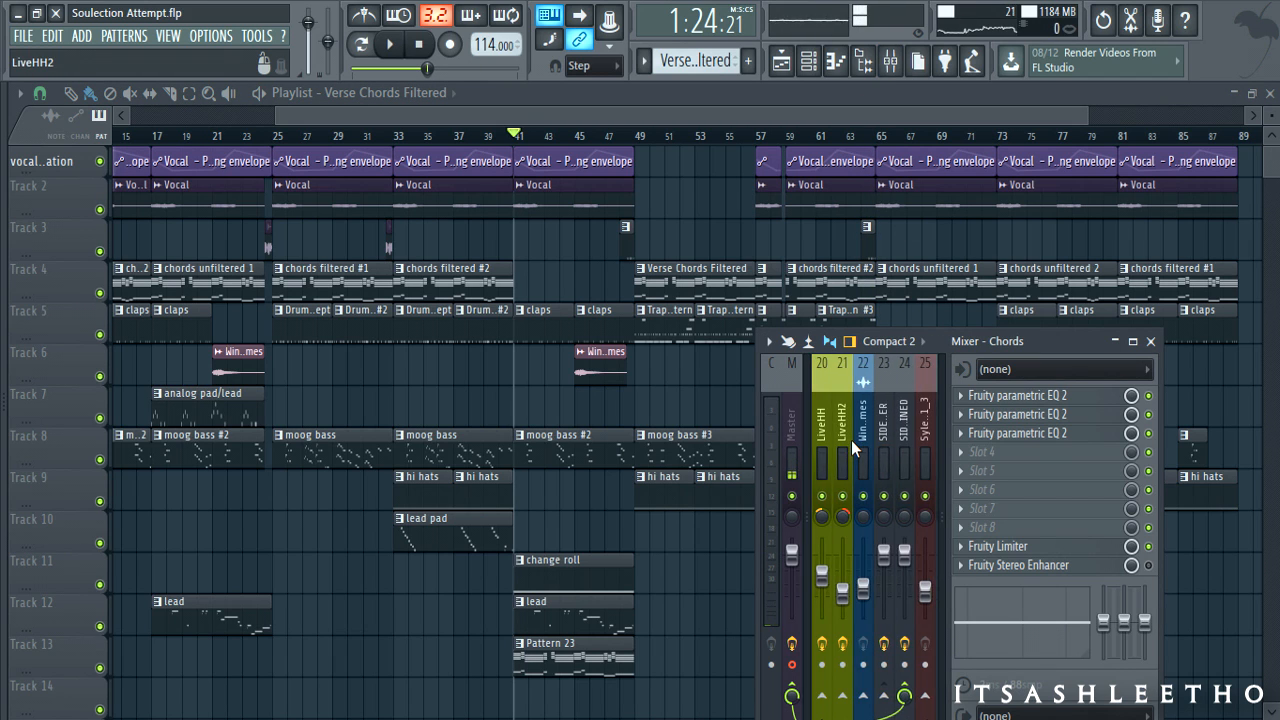
click(862, 418)
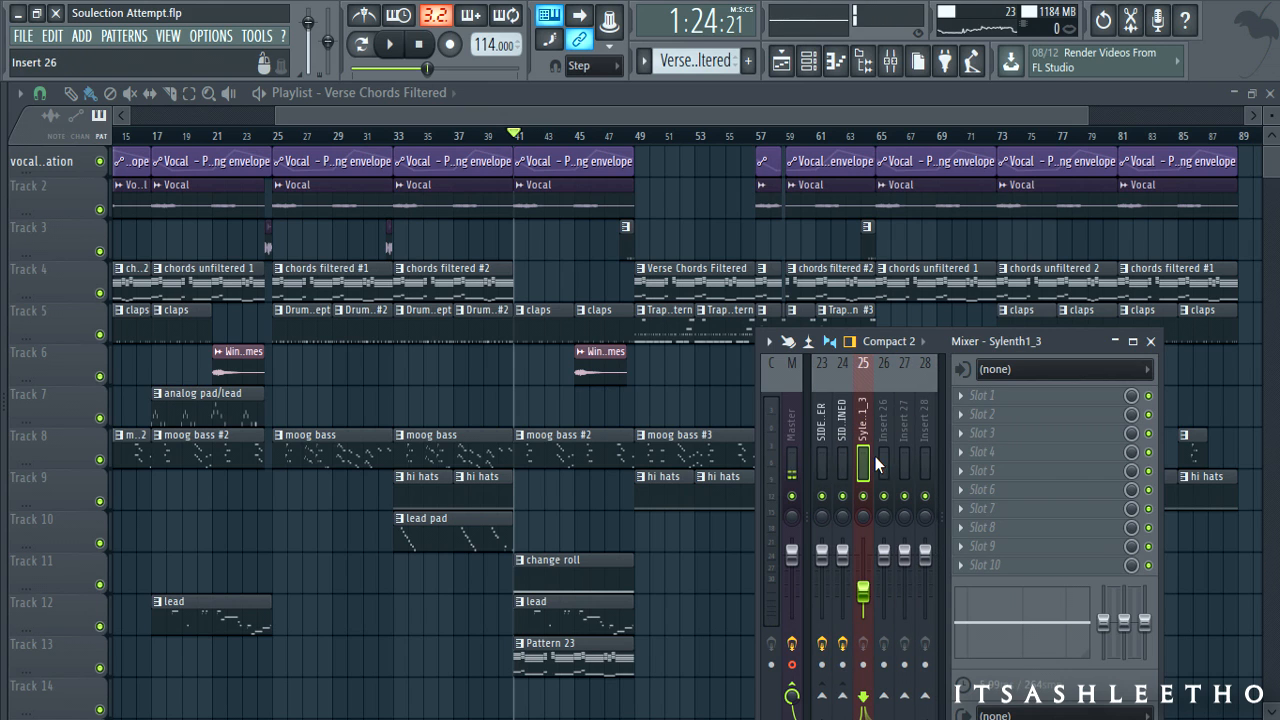
scroll(875, 458, up, 11)
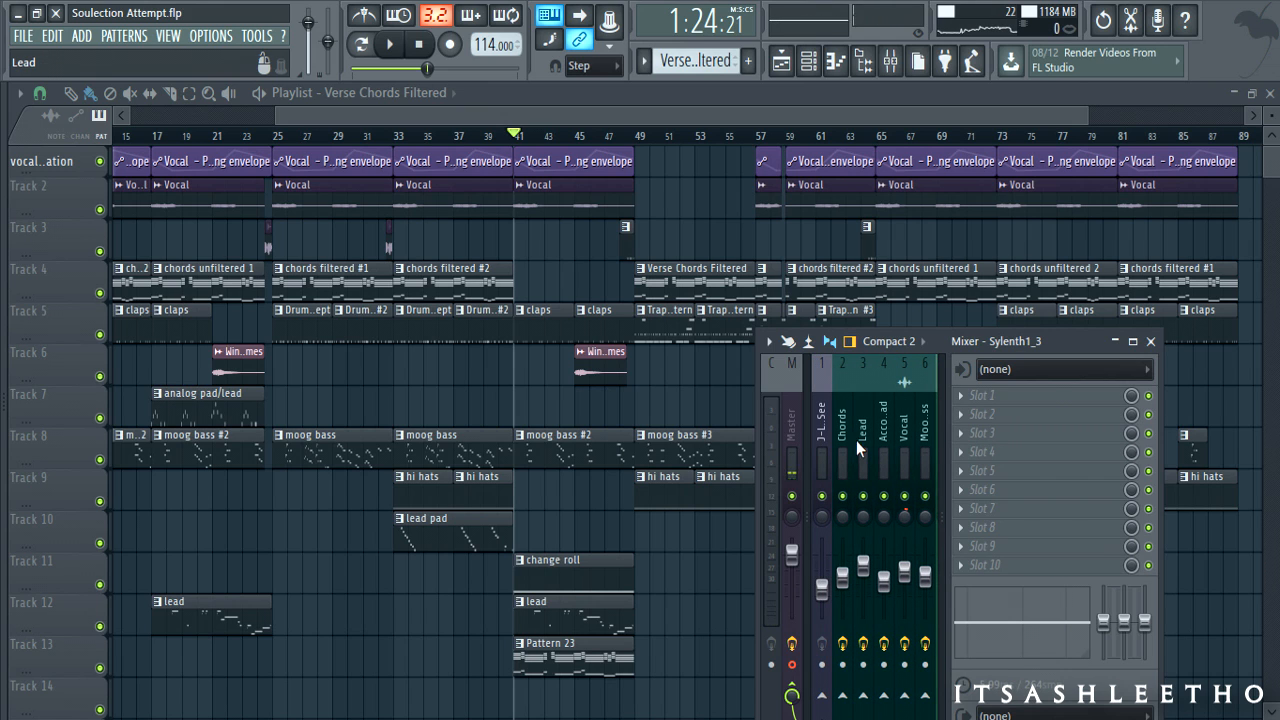
click(846, 421)
click(703, 118)
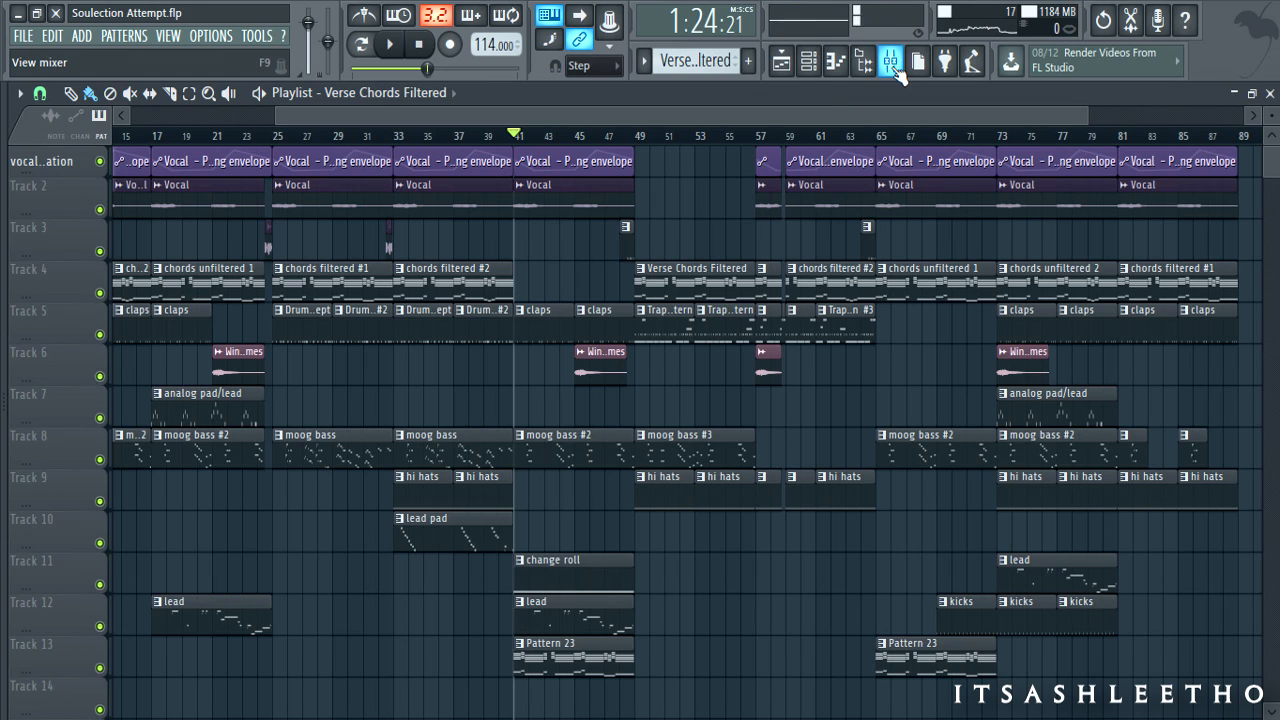
- Select the Master mixer track with its Fruity parametric EQ 2 and Edison, close the mixer, then reopen it
click(890, 62)
click(797, 421)
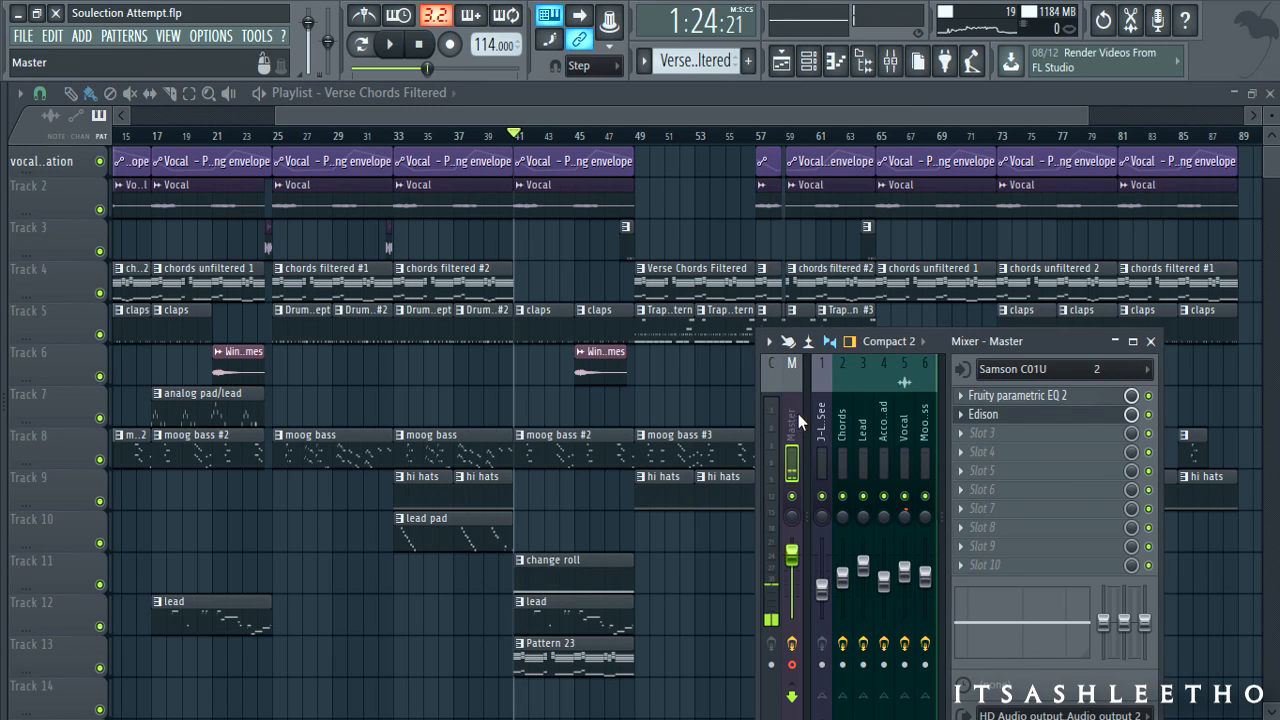
key(F9)
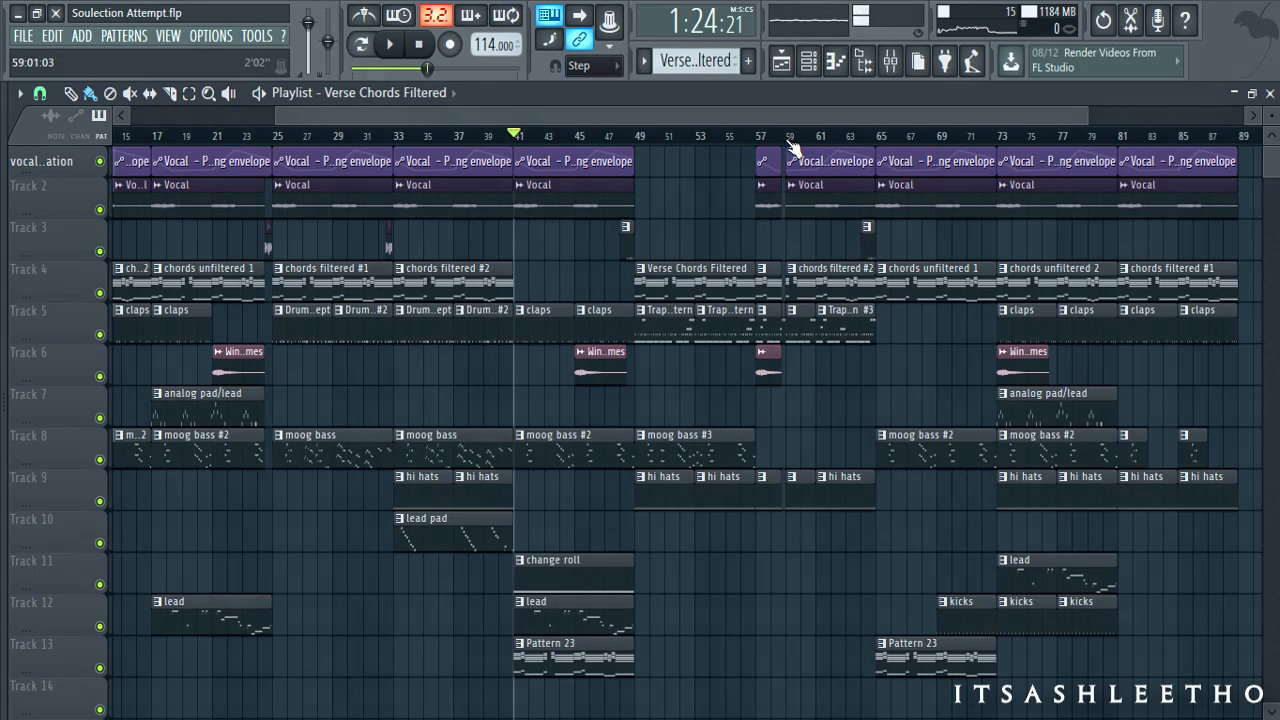
click(890, 61)
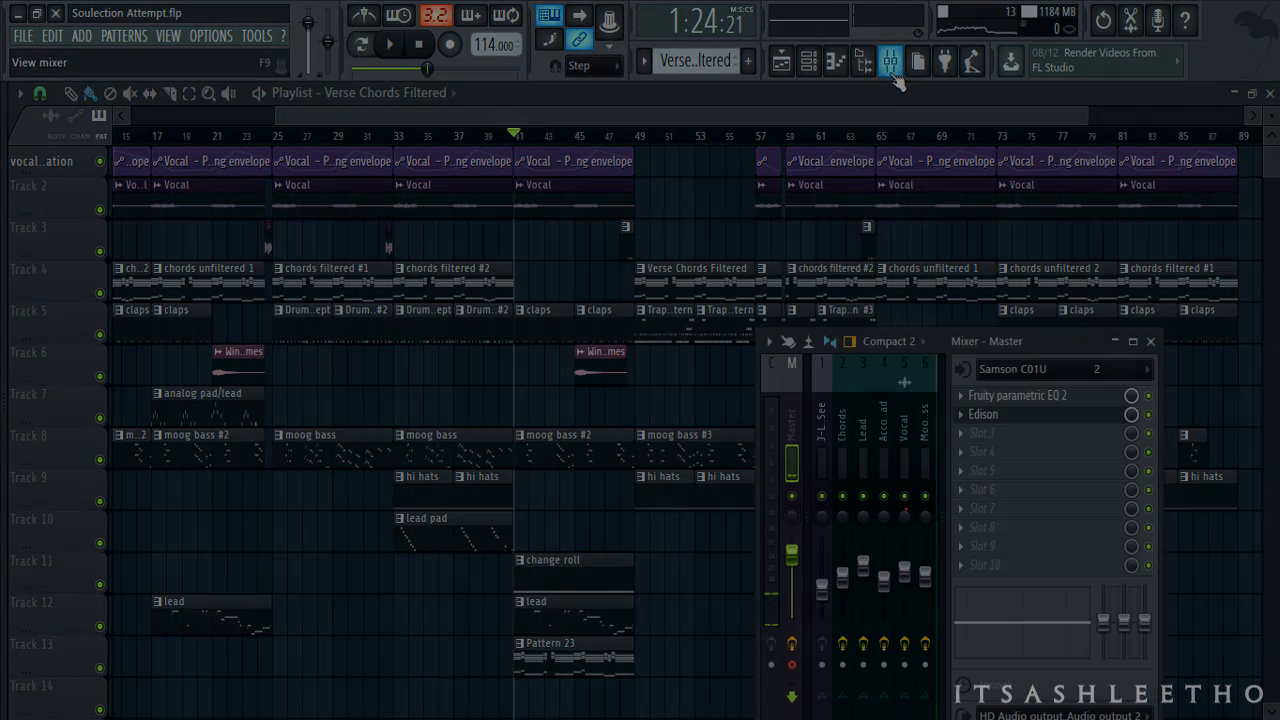